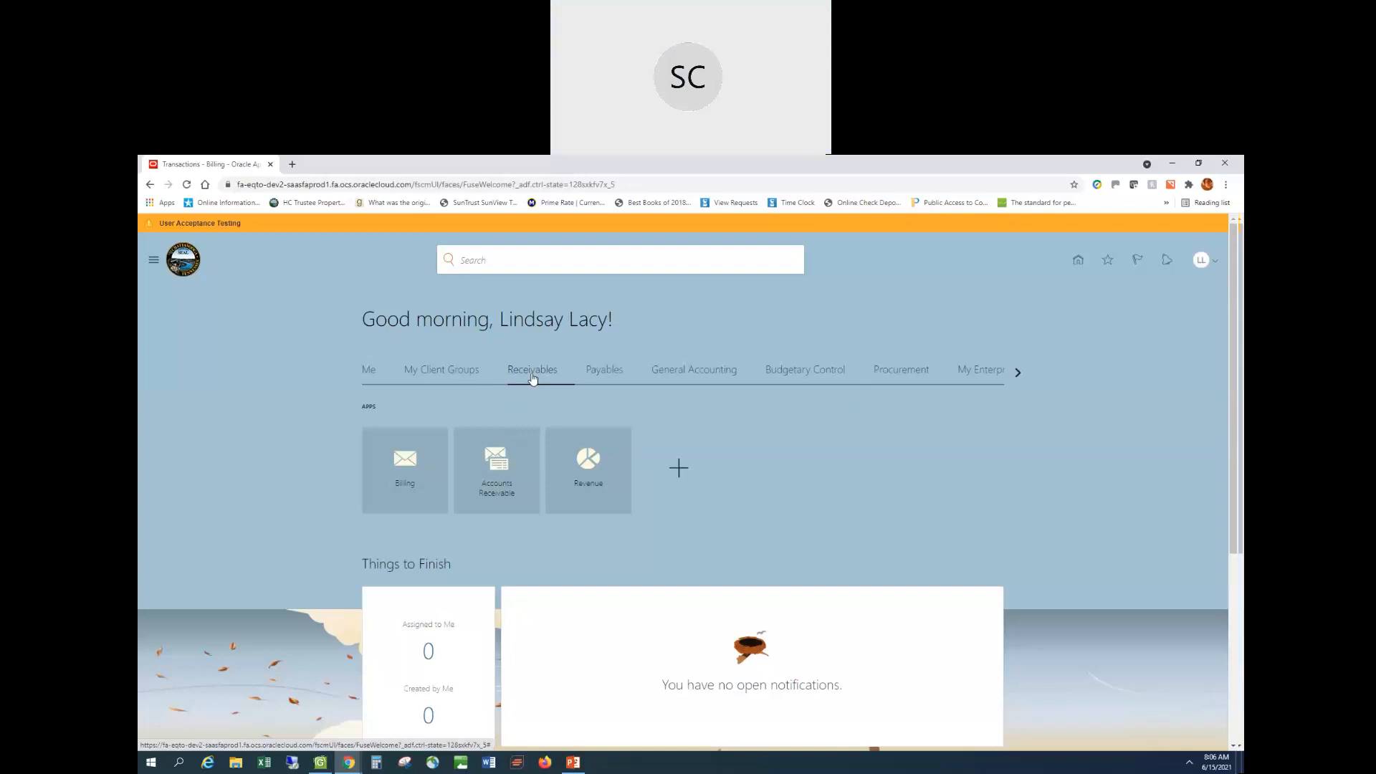
- Open Accounts Receivable and start creating a new receipt from the receipt tasks
{"action": "left_click", "coordinate": [500, 480]}
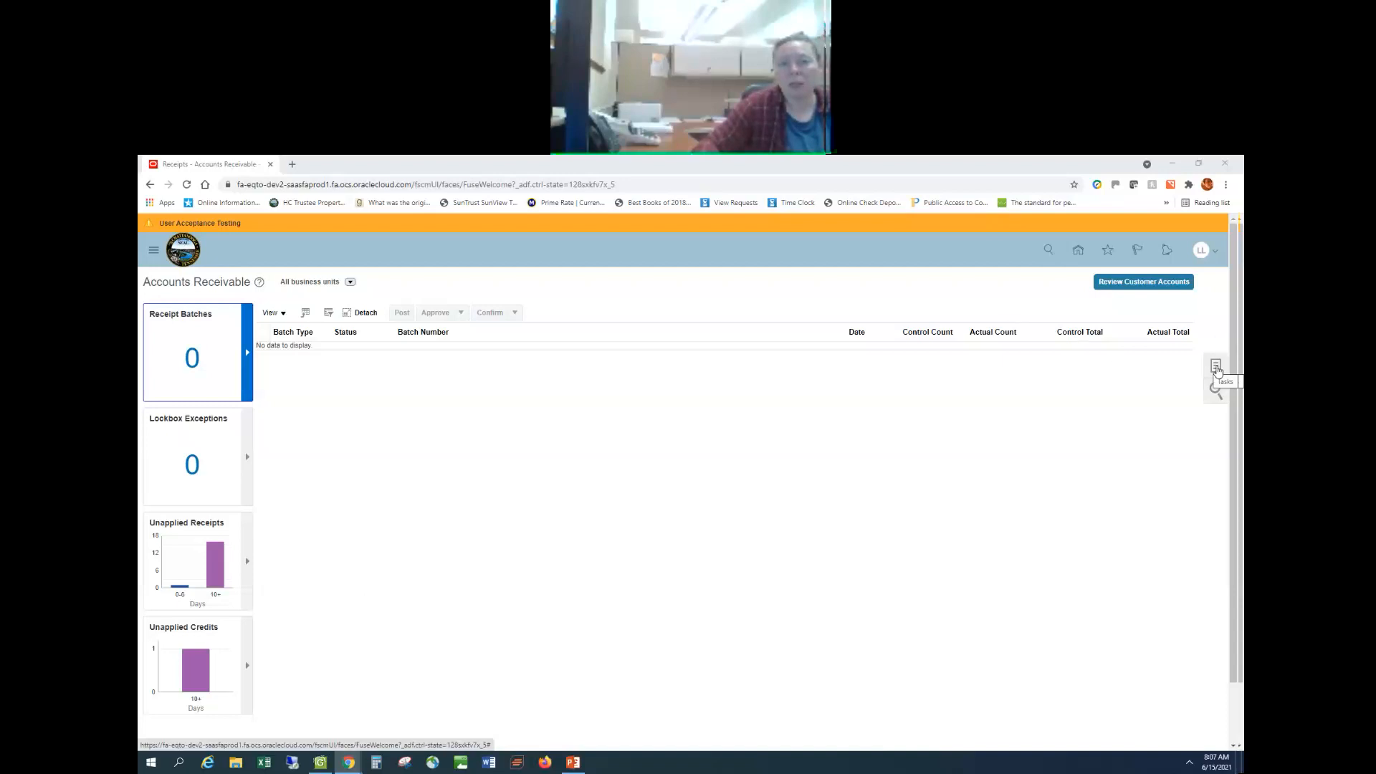
{"action": "left_click", "coordinate": [1216, 368]}
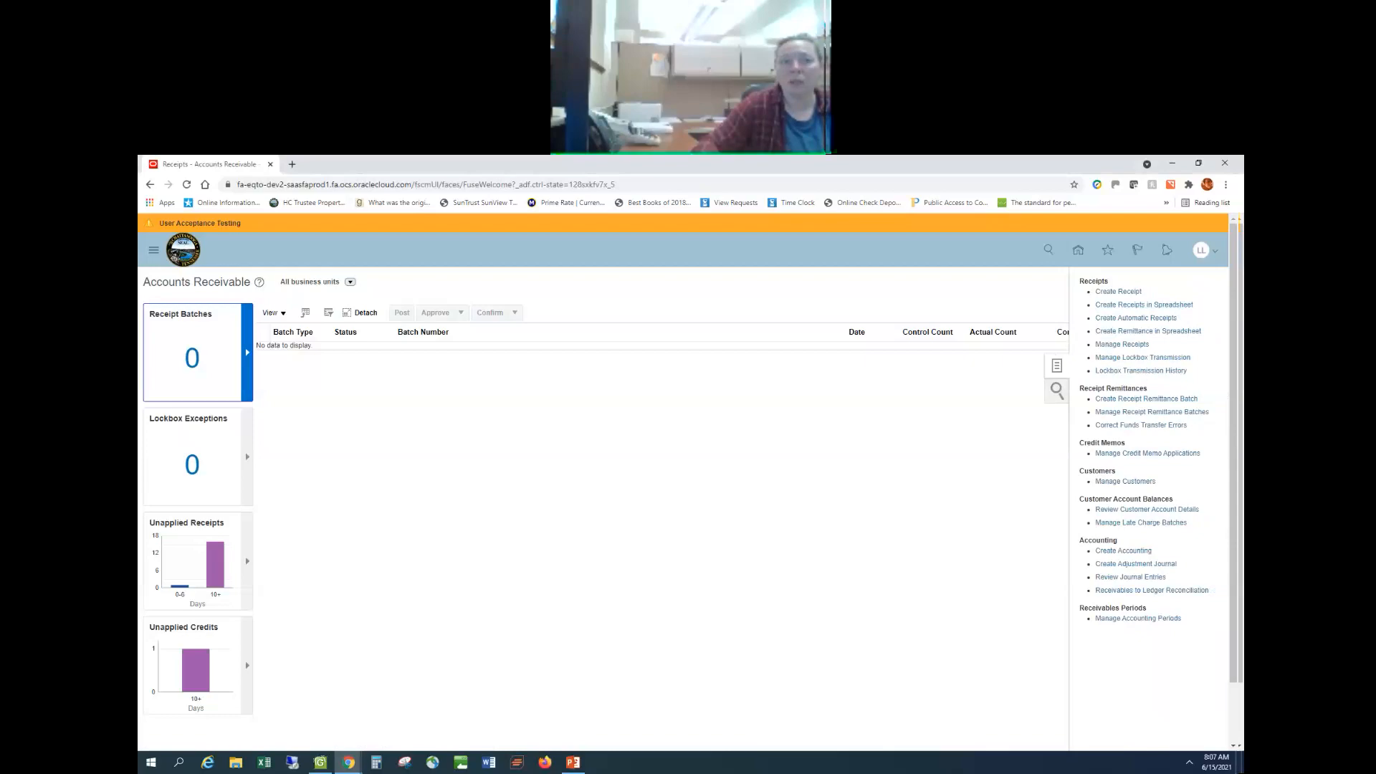
{"action": "left_click", "coordinate": [1118, 293]}
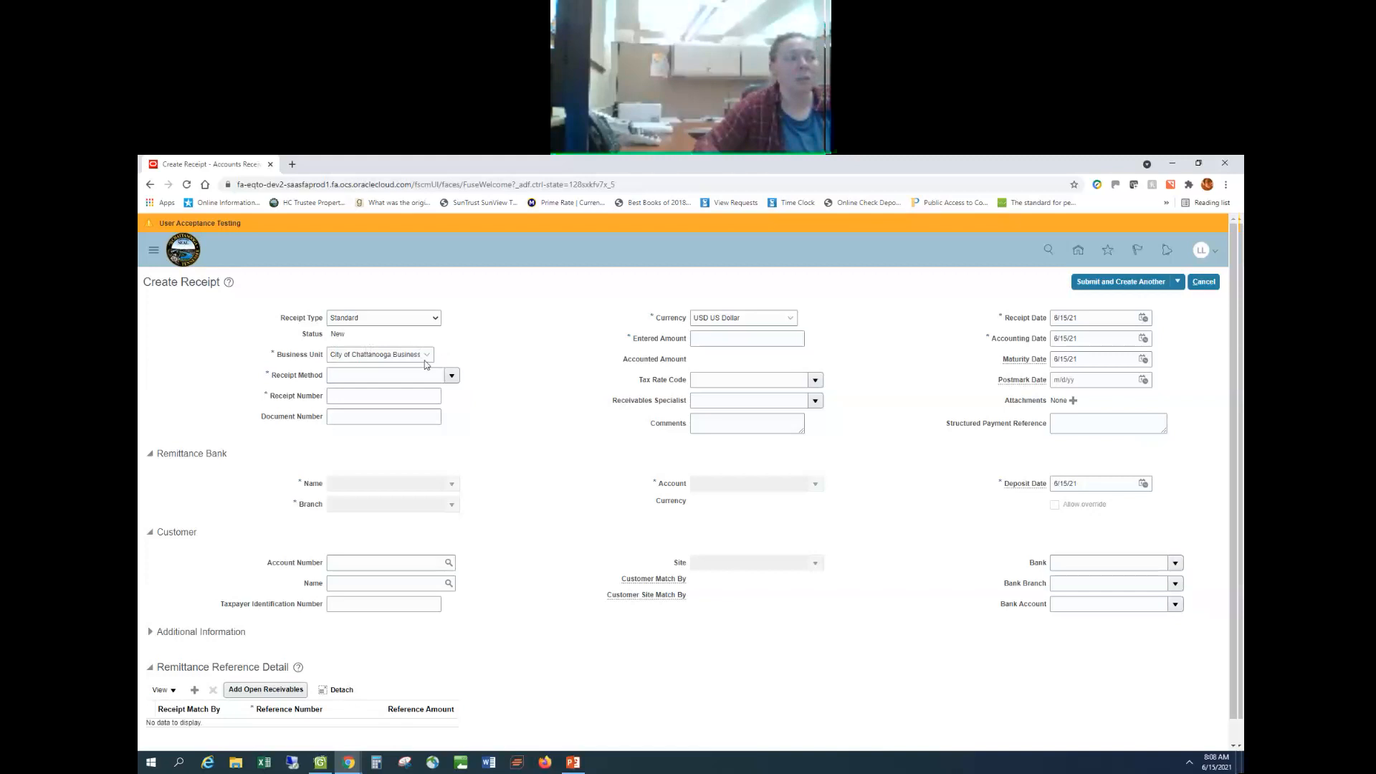
- Choose City Cash/Check as the receipt method and set the entered amount to 400.00
{"action": "left_click", "coordinate": [451, 375]}
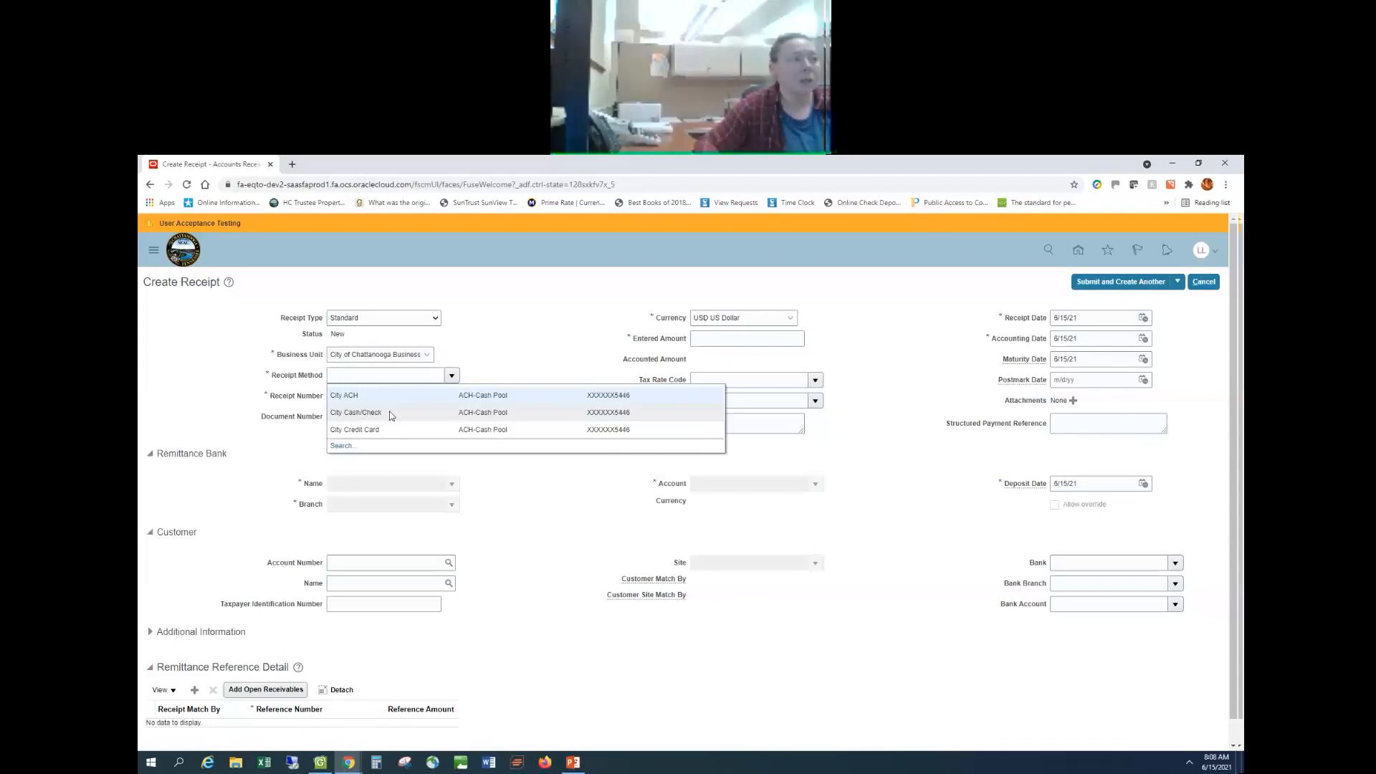
{"action": "left_click", "coordinate": [477, 412]}
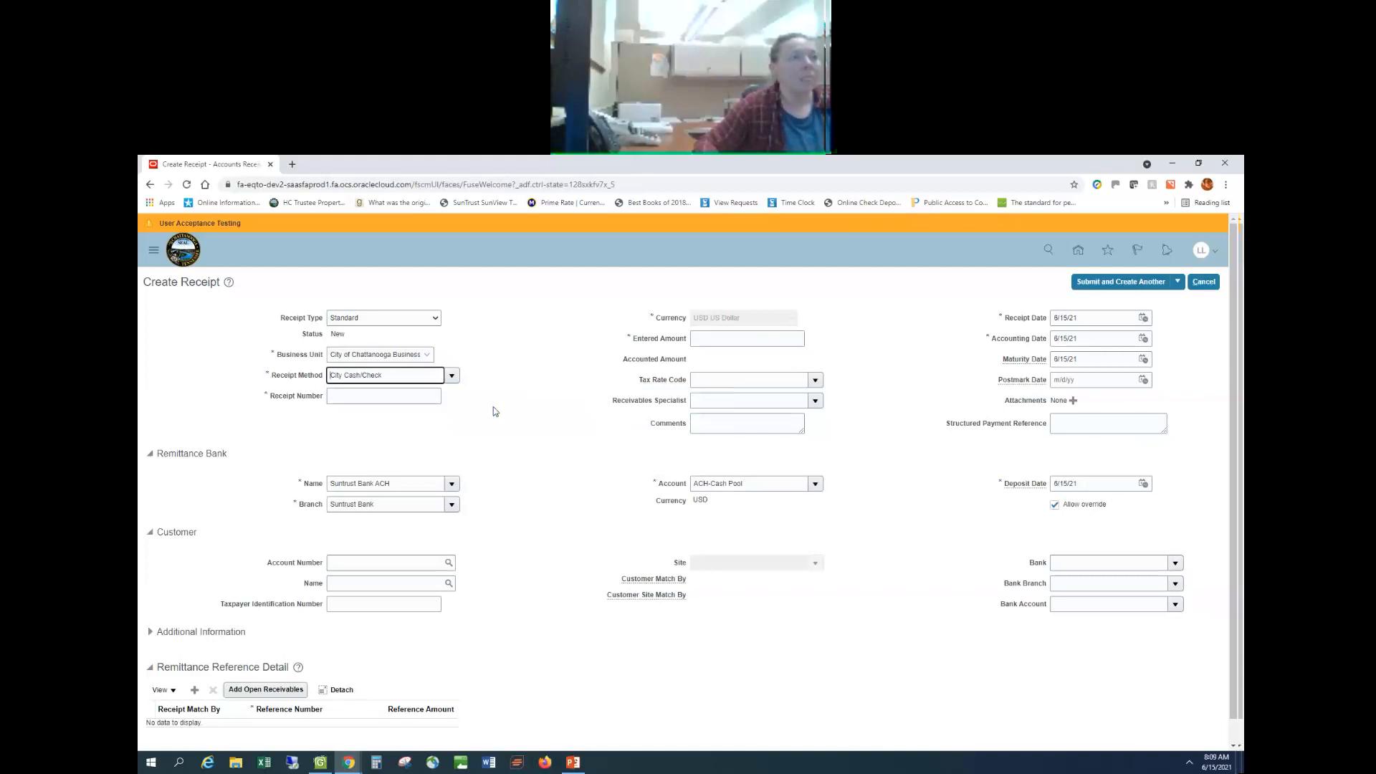
{"action": "left_click", "coordinate": [770, 335]}
{"action": "type", "text": "400"}
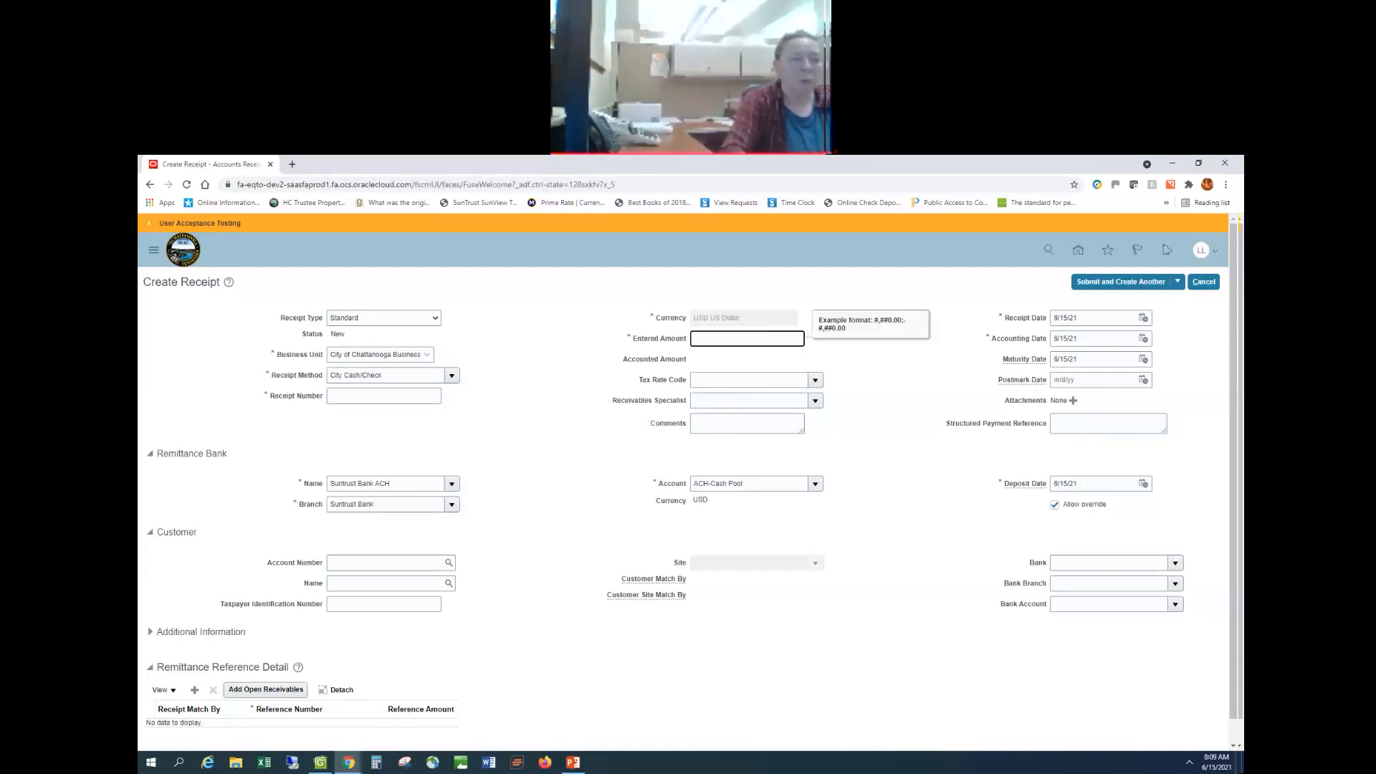
{"action": "type", "text": ".00"}
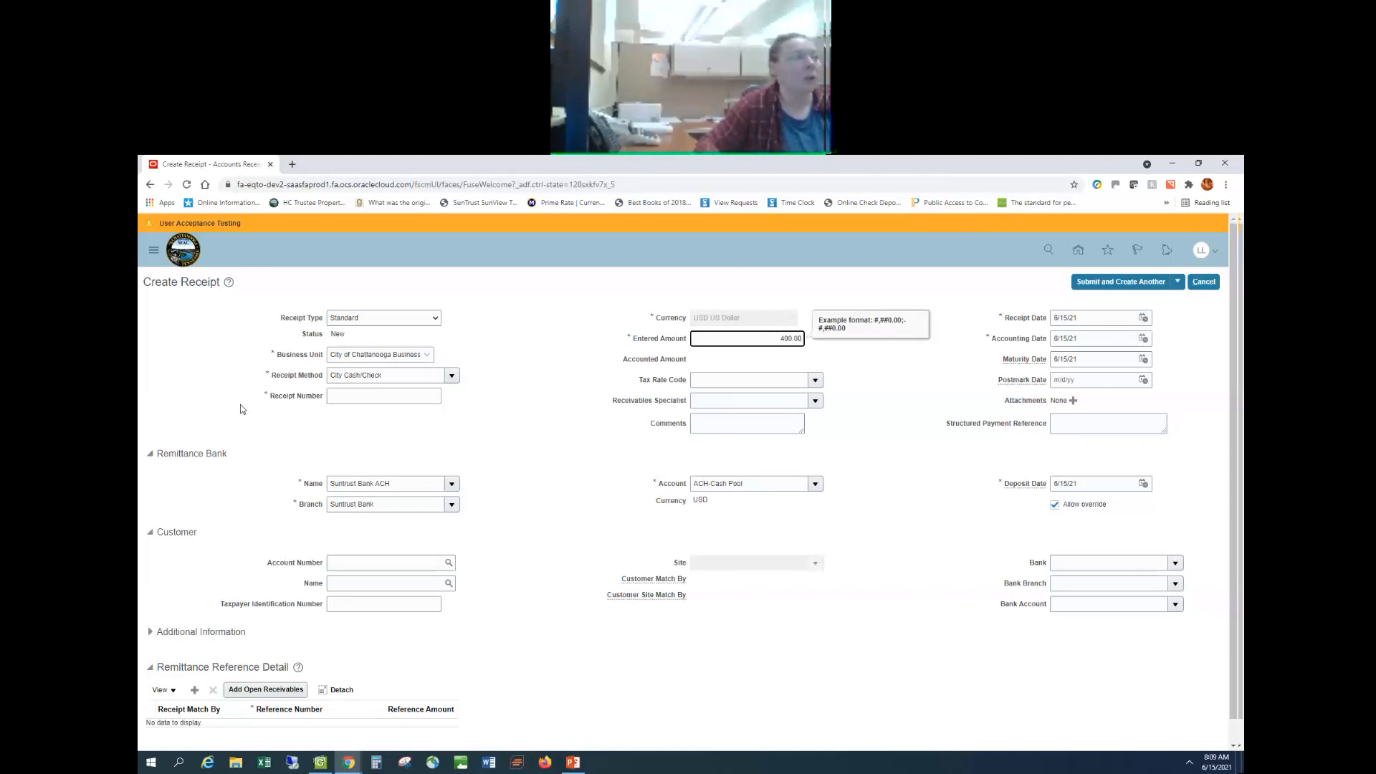
- Set the receipt number to 2
{"action": "left_click", "coordinate": [330, 395]}
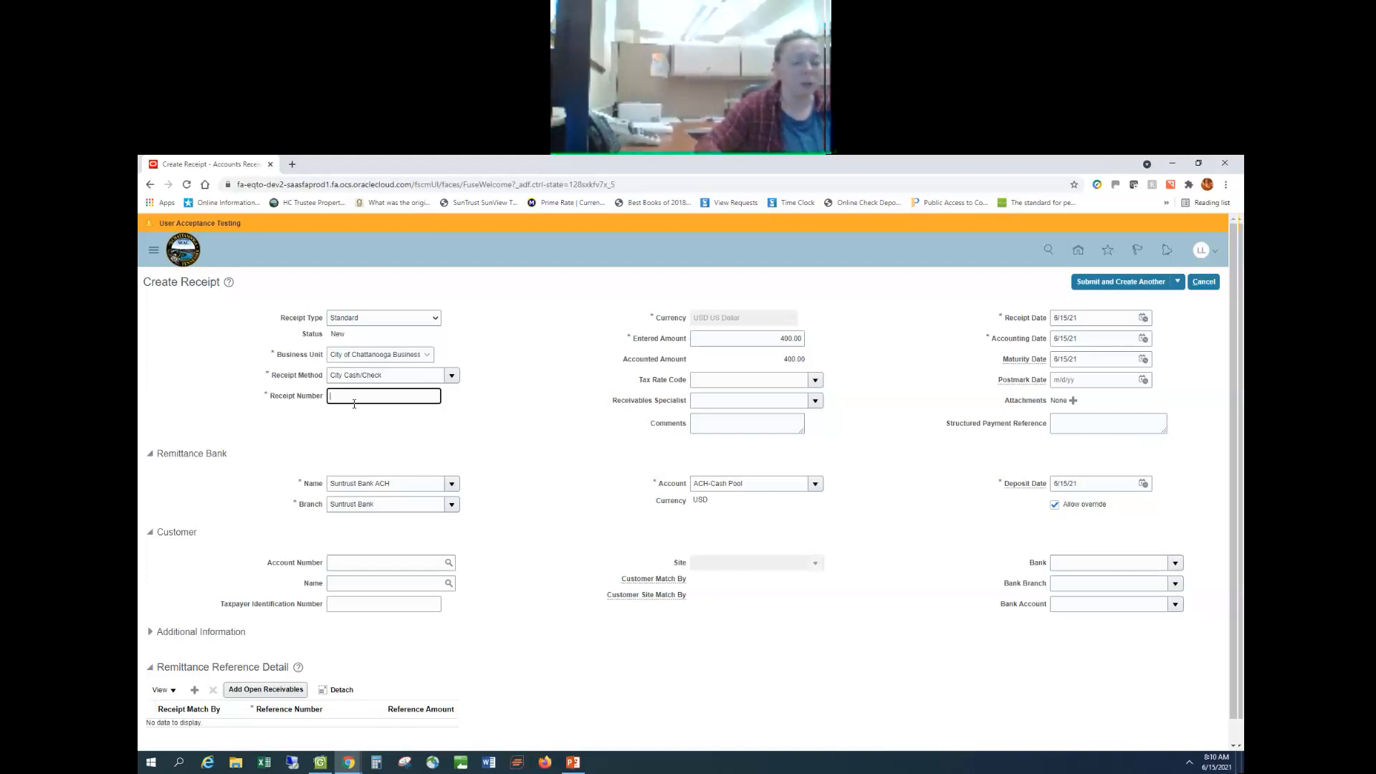
{"action": "type", "text": "2"}
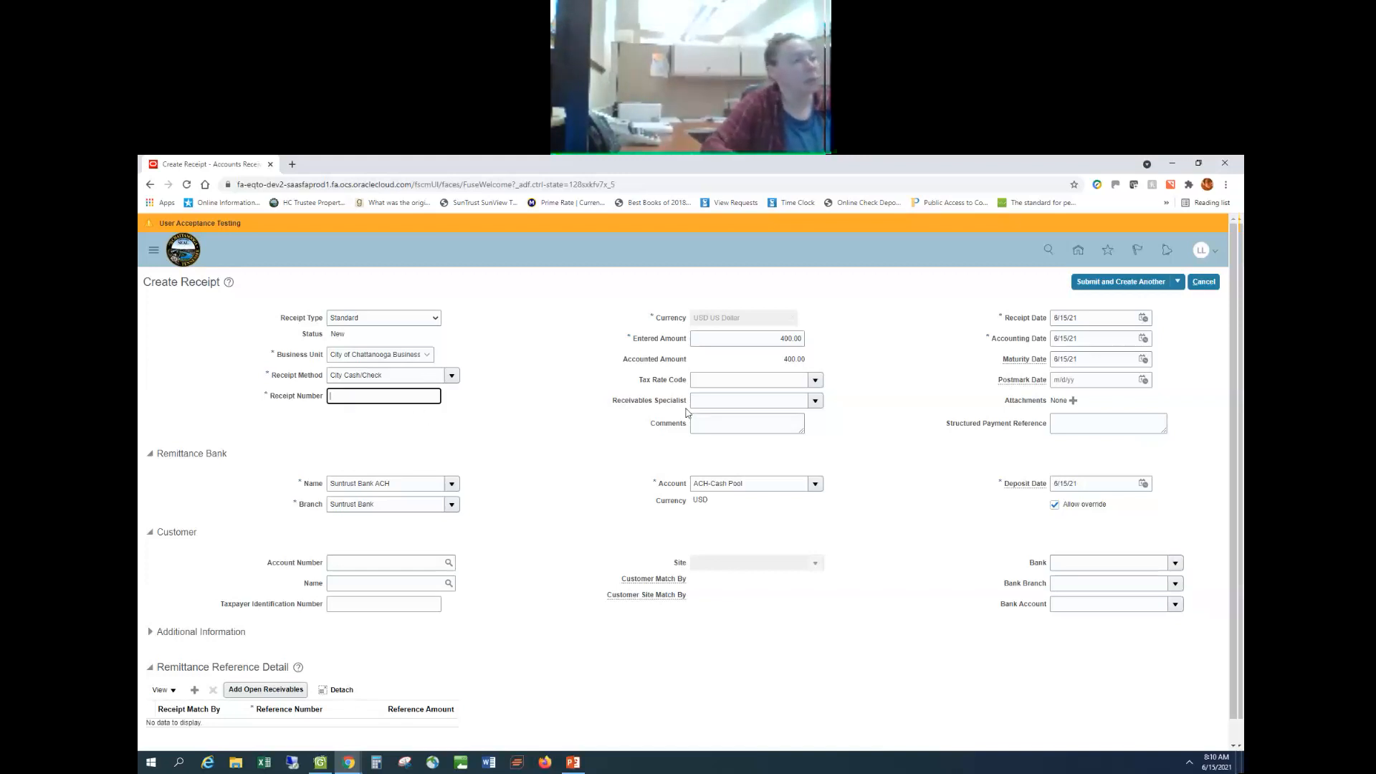
{"action": "left_click", "coordinate": [508, 544]}
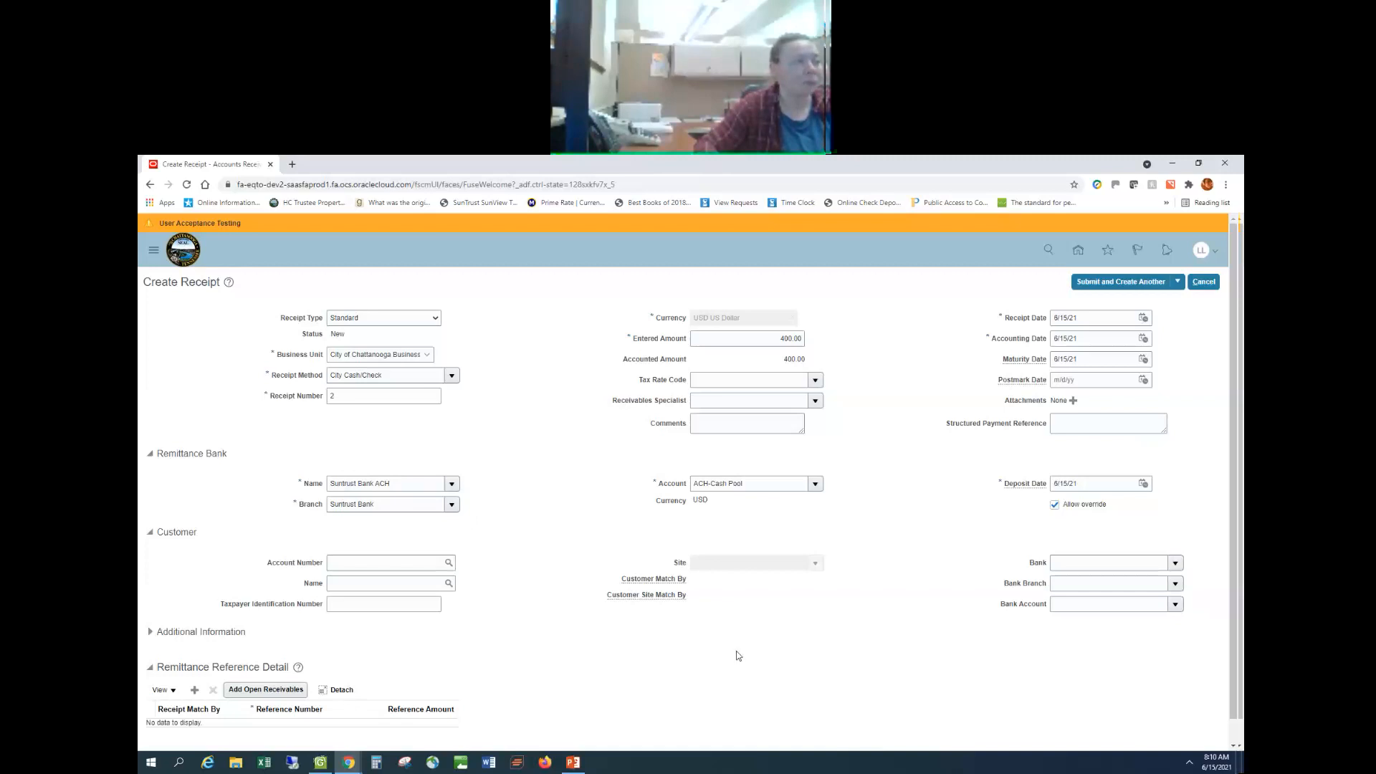
- Look up the receipt's customer Rainbro, Inc by entering the customer account number
{"action": "scroll", "coordinate": [645, 641], "scroll_direction": "down", "scroll_amount": 1}
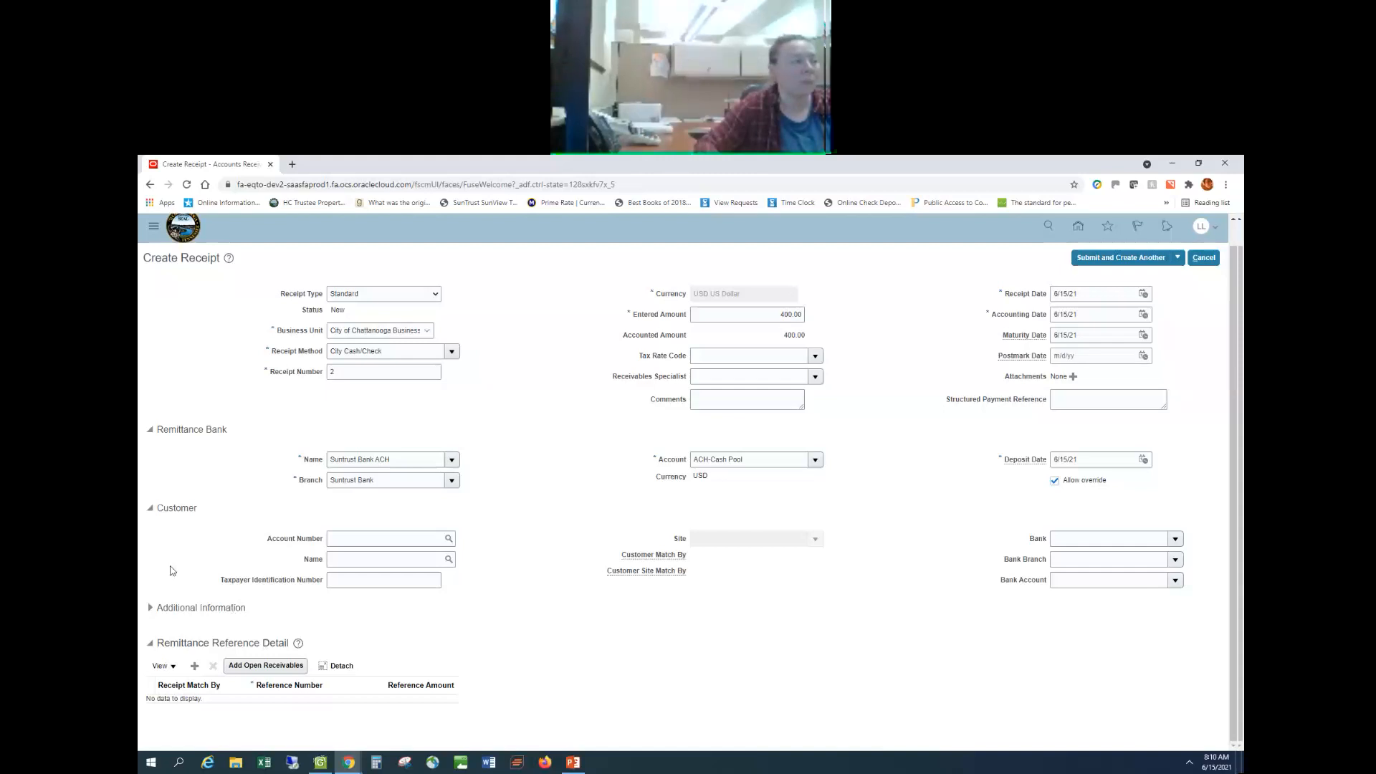
{"action": "left_click", "coordinate": [341, 539]}
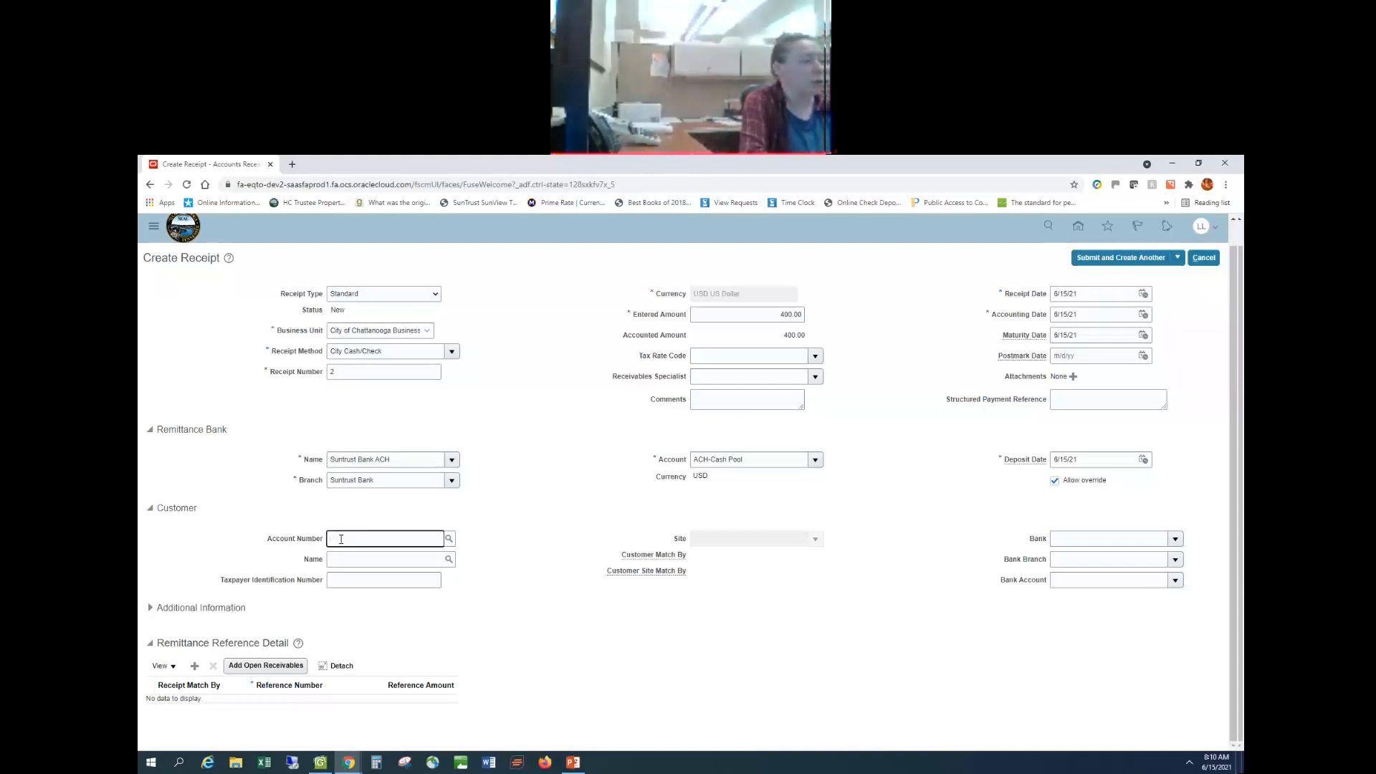
{"action": "left_click", "coordinate": [350, 565]}
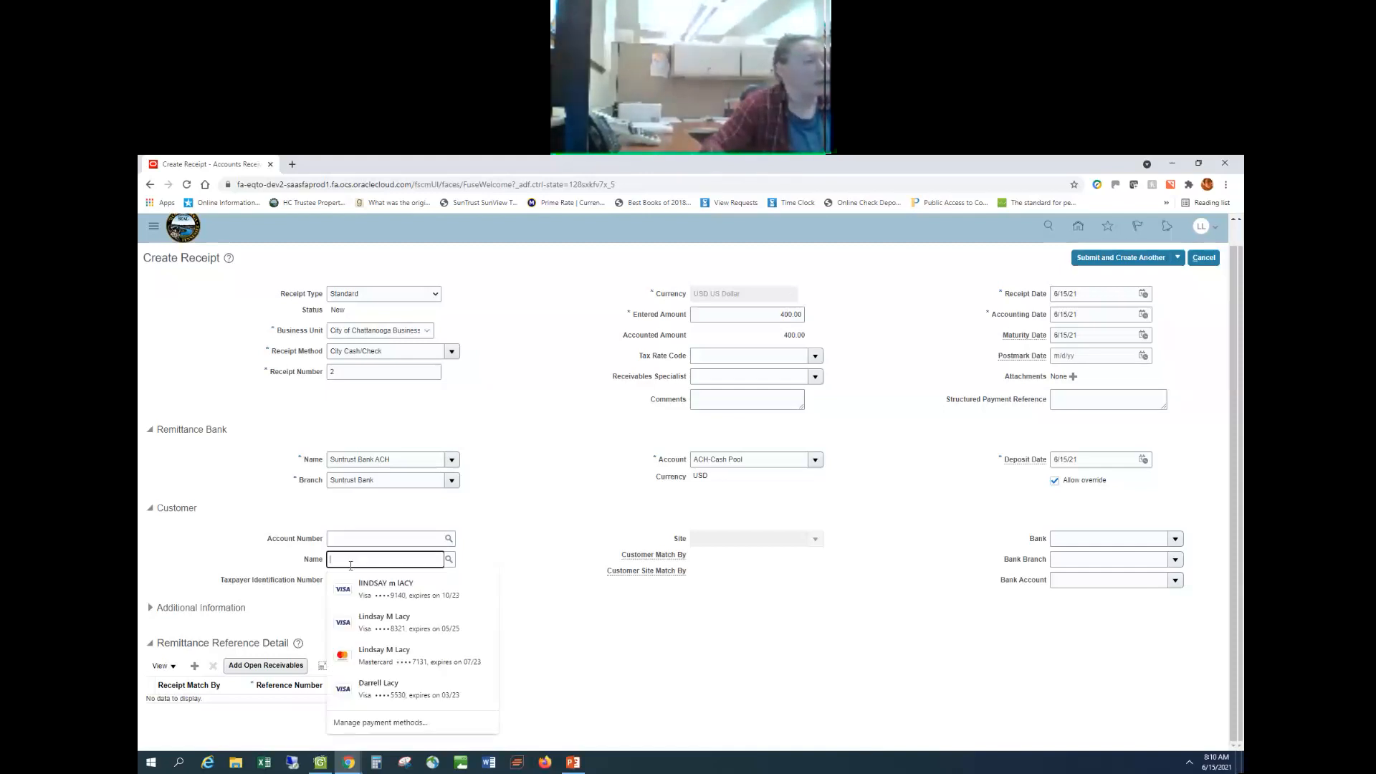
{"action": "left_click", "coordinate": [354, 542]}
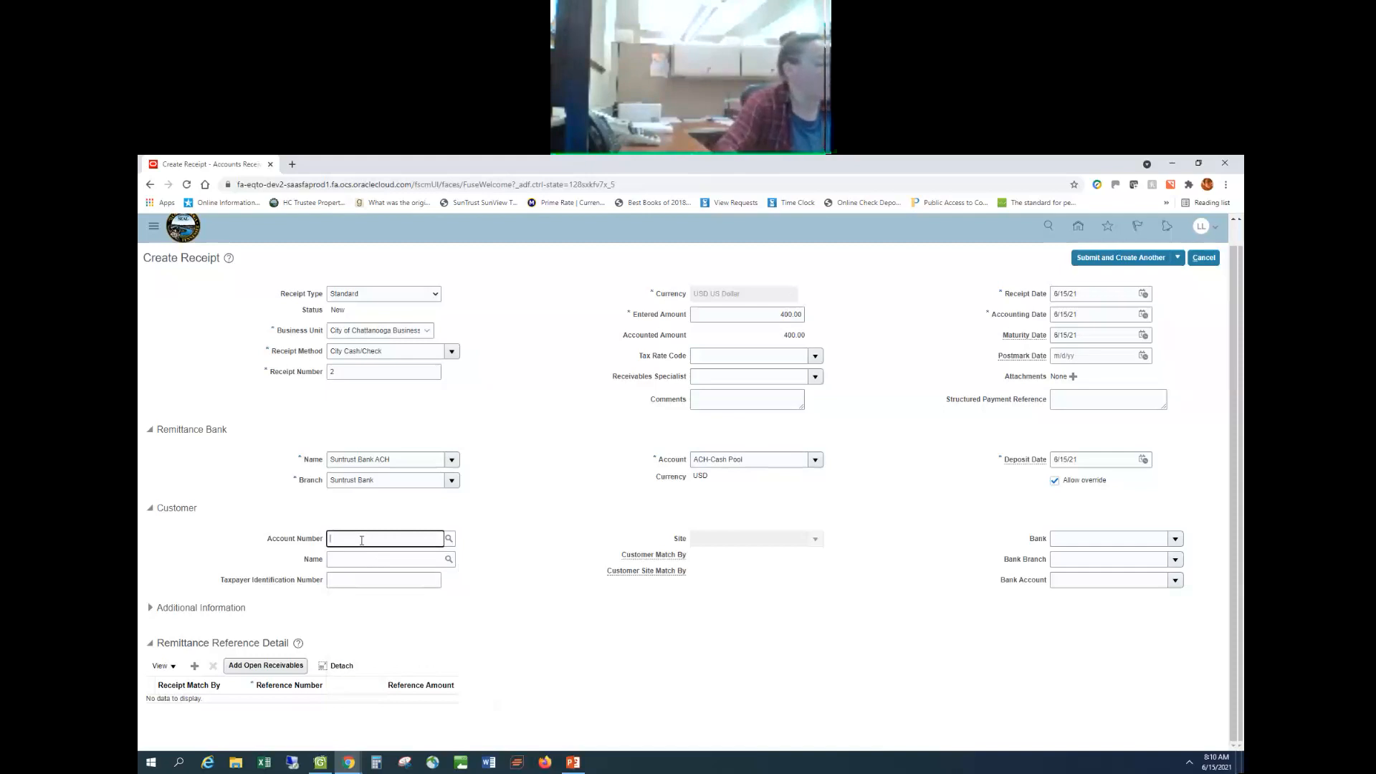
{"action": "type", "text": "45003"}
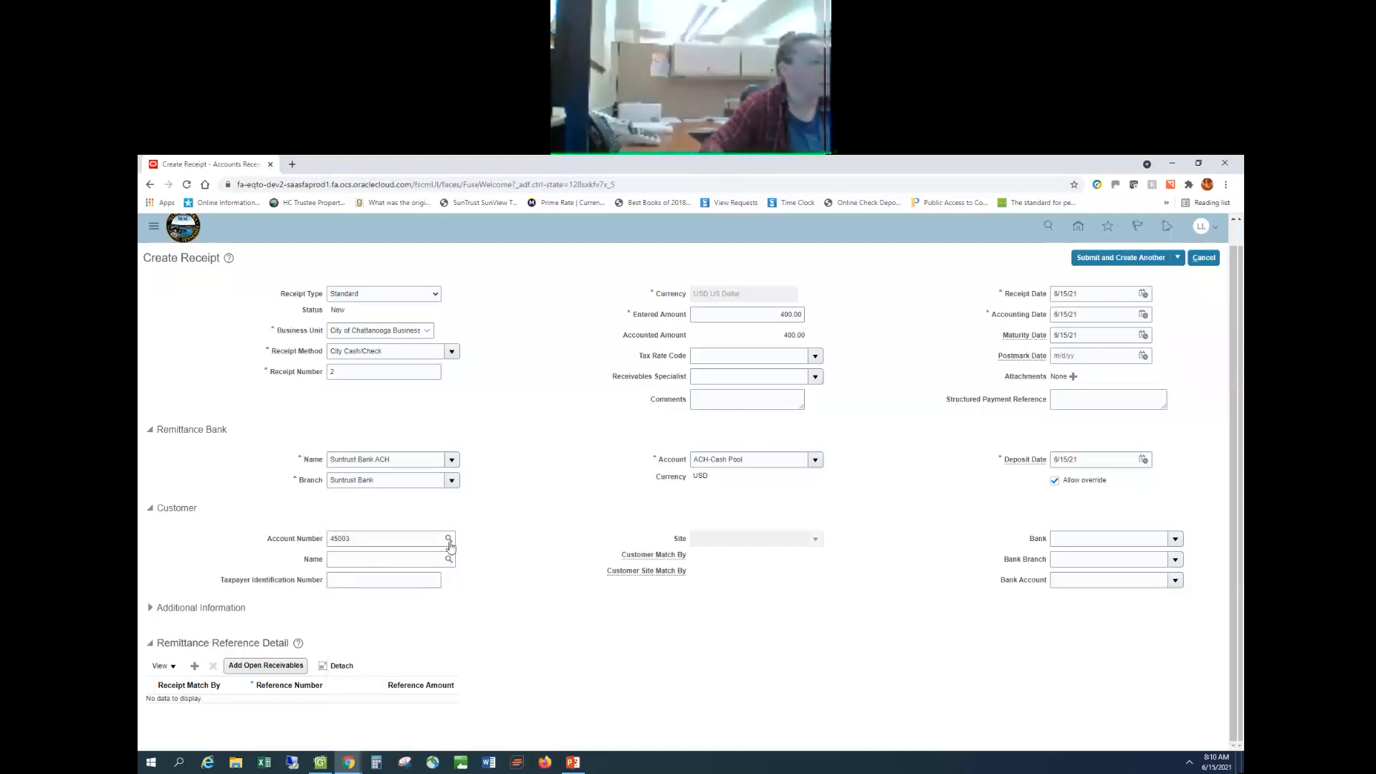
{"action": "key", "text": "Tab"}
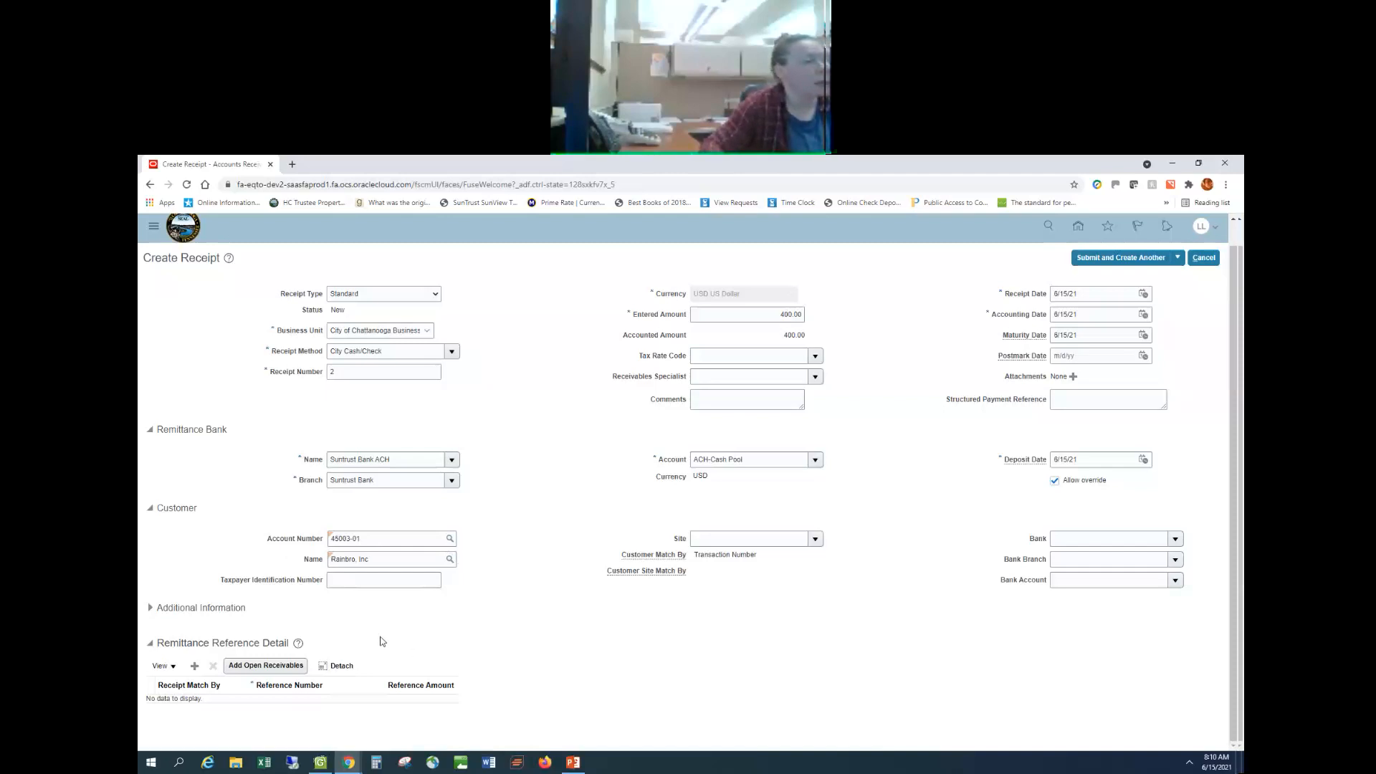
- Add the customer's open 500.00 USD invoice due 7/7/21 as a remittance reference for the receipt
{"action": "left_click", "coordinate": [248, 665]}
{"action": "left_click", "coordinate": [248, 666]}
{"action": "left_click", "coordinate": [1016, 580]}
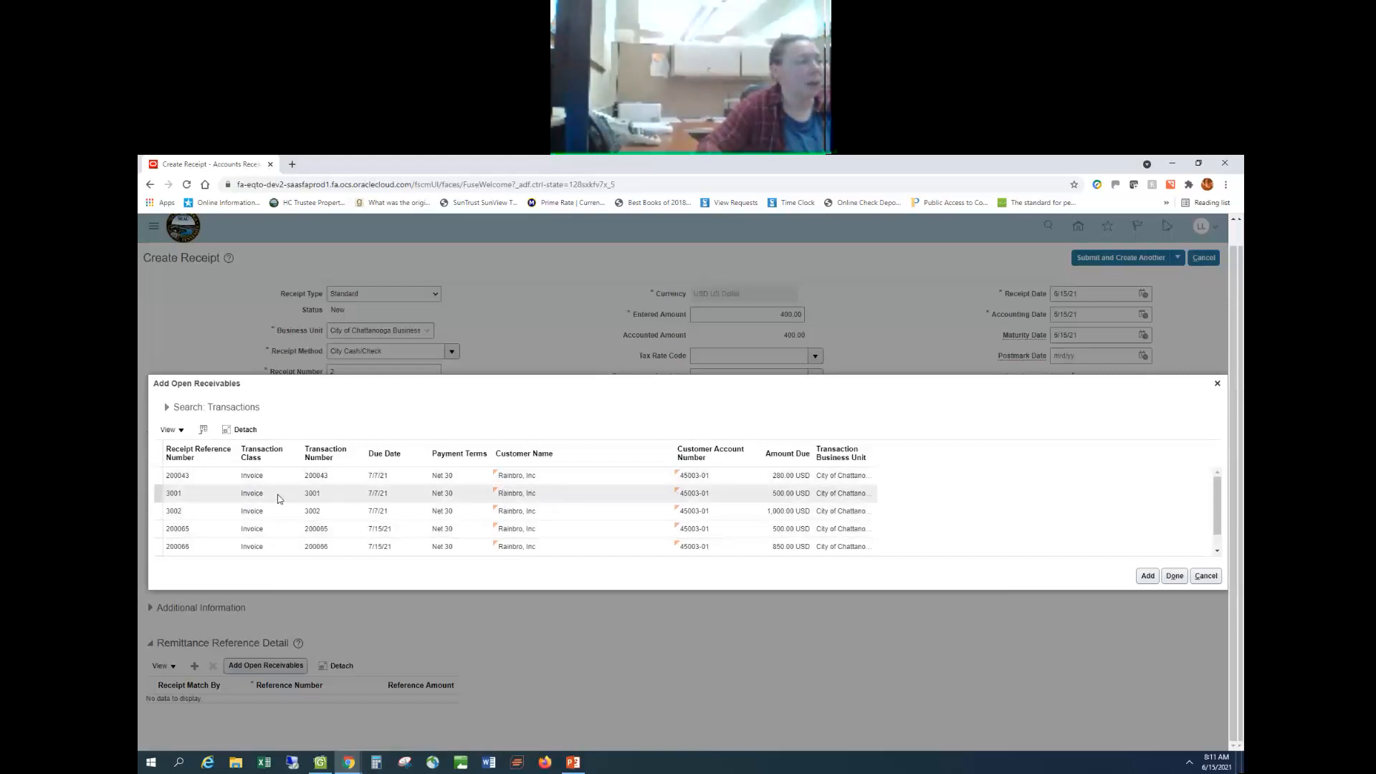
{"action": "left_click", "coordinate": [313, 495]}
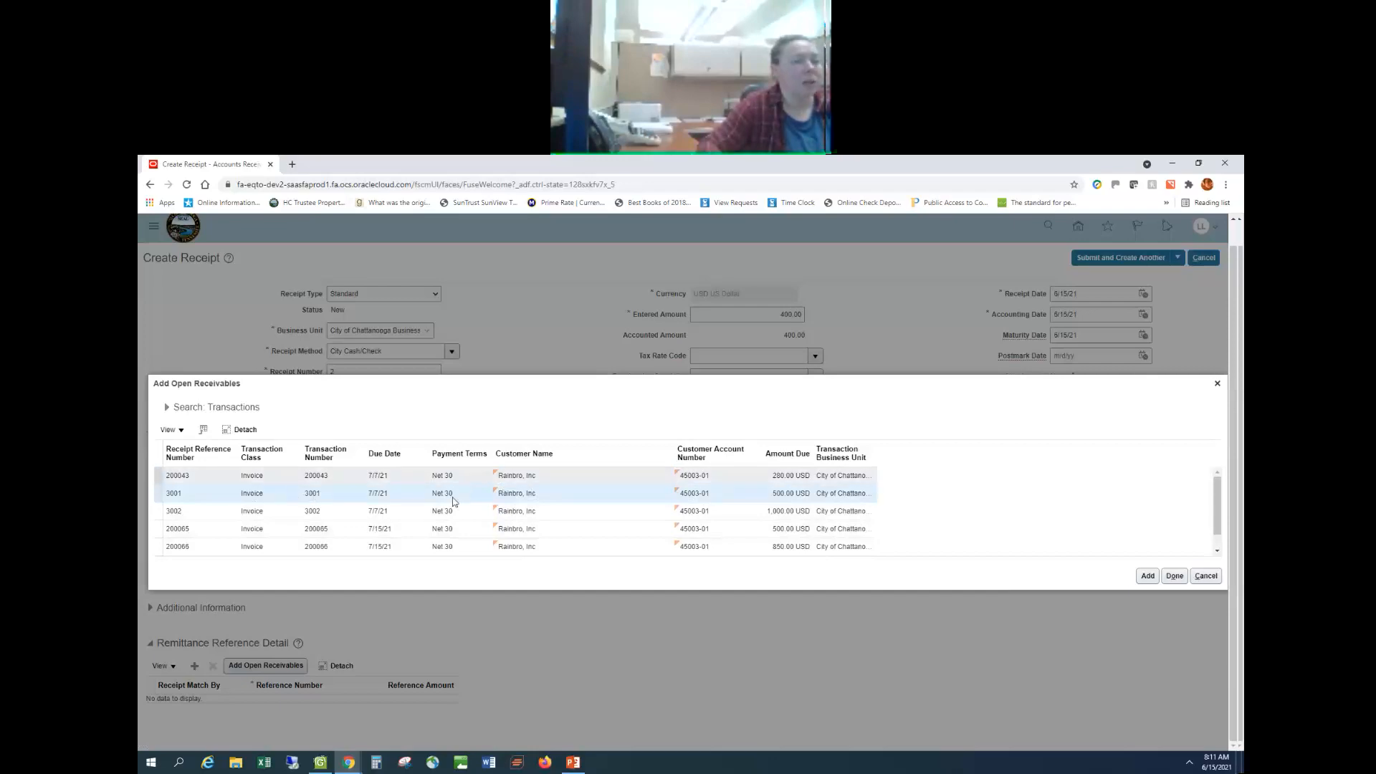
{"action": "left_click", "coordinate": [1148, 578]}
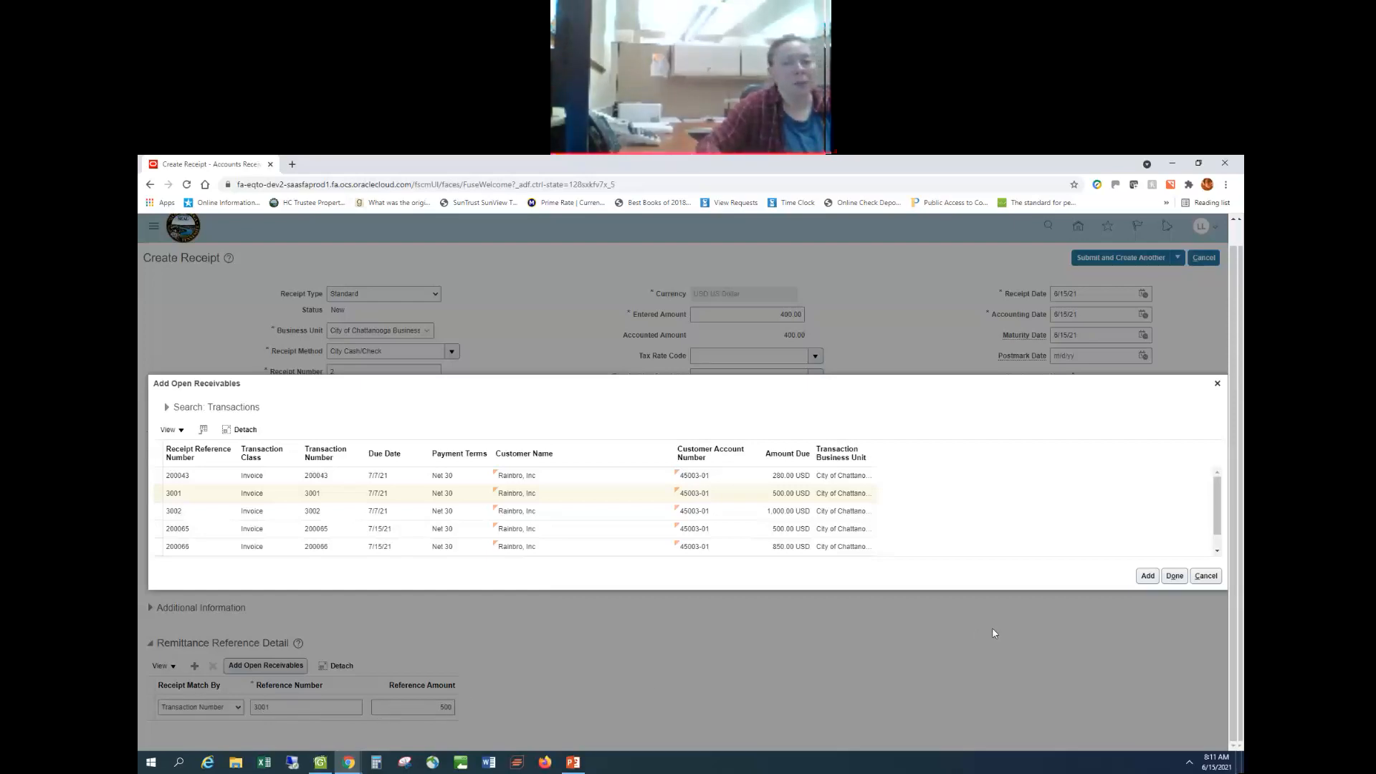
{"action": "left_click", "coordinate": [1174, 576]}
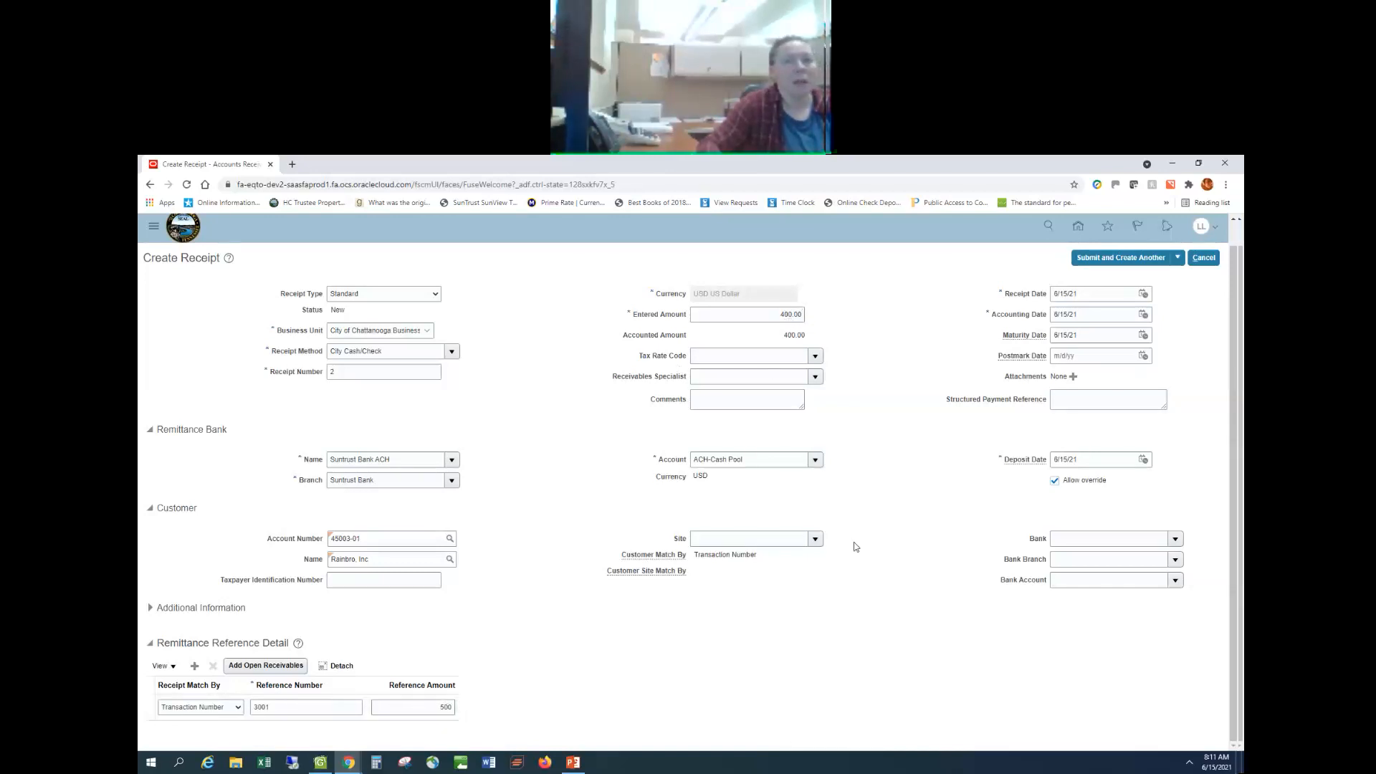
- Submit the receipt with immediate AutoApply and leave its edit page without making further changes
{"action": "left_click", "coordinate": [1177, 257]}
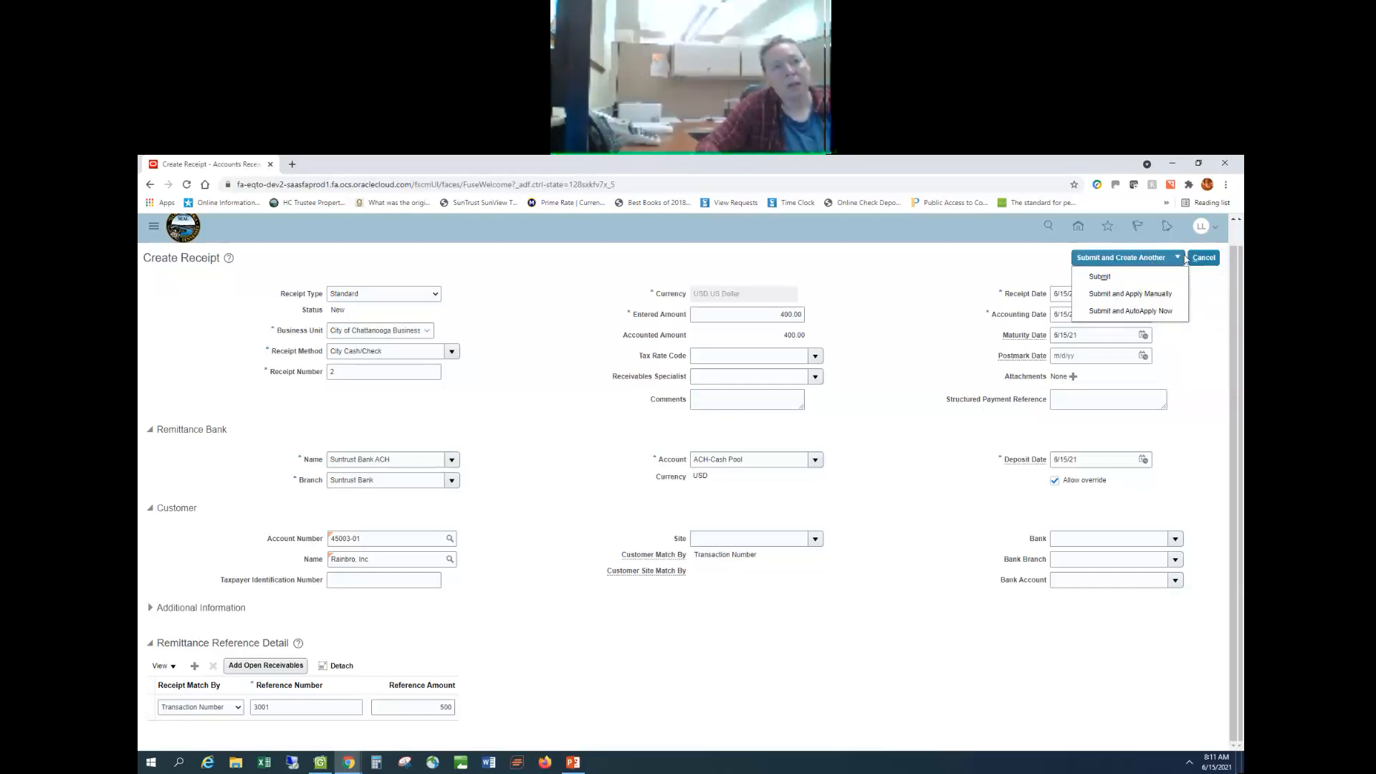
{"action": "left_click", "coordinate": [1167, 314]}
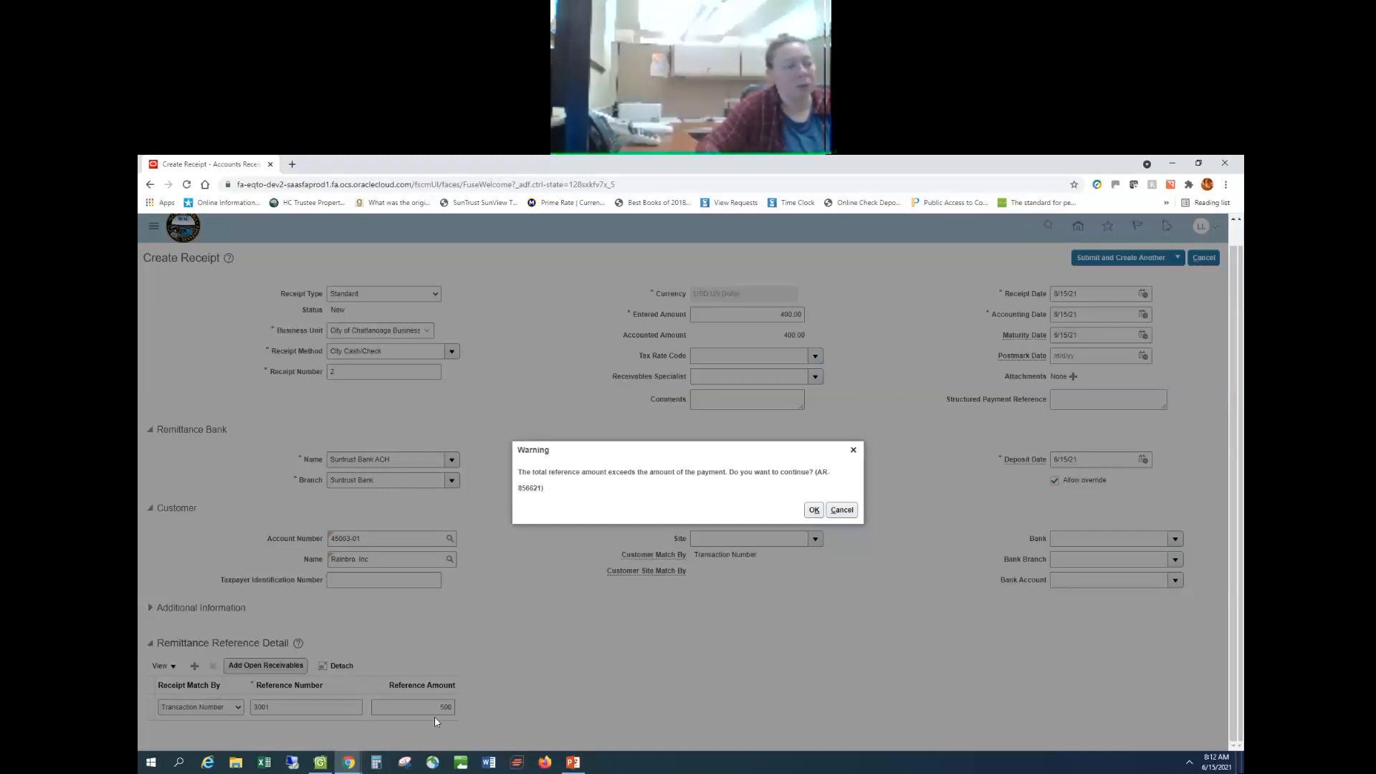
{"action": "left_click", "coordinate": [814, 509]}
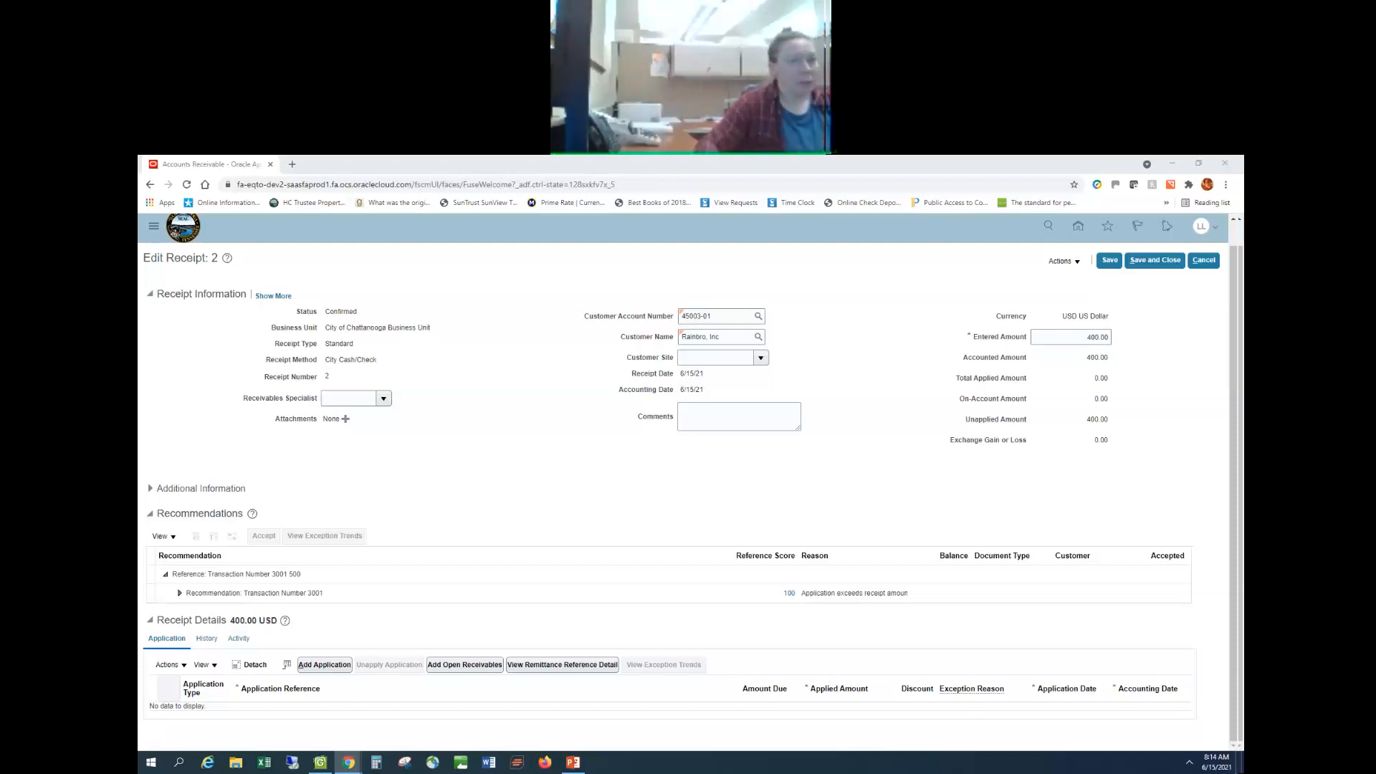
{"action": "left_click", "coordinate": [1211, 263]}
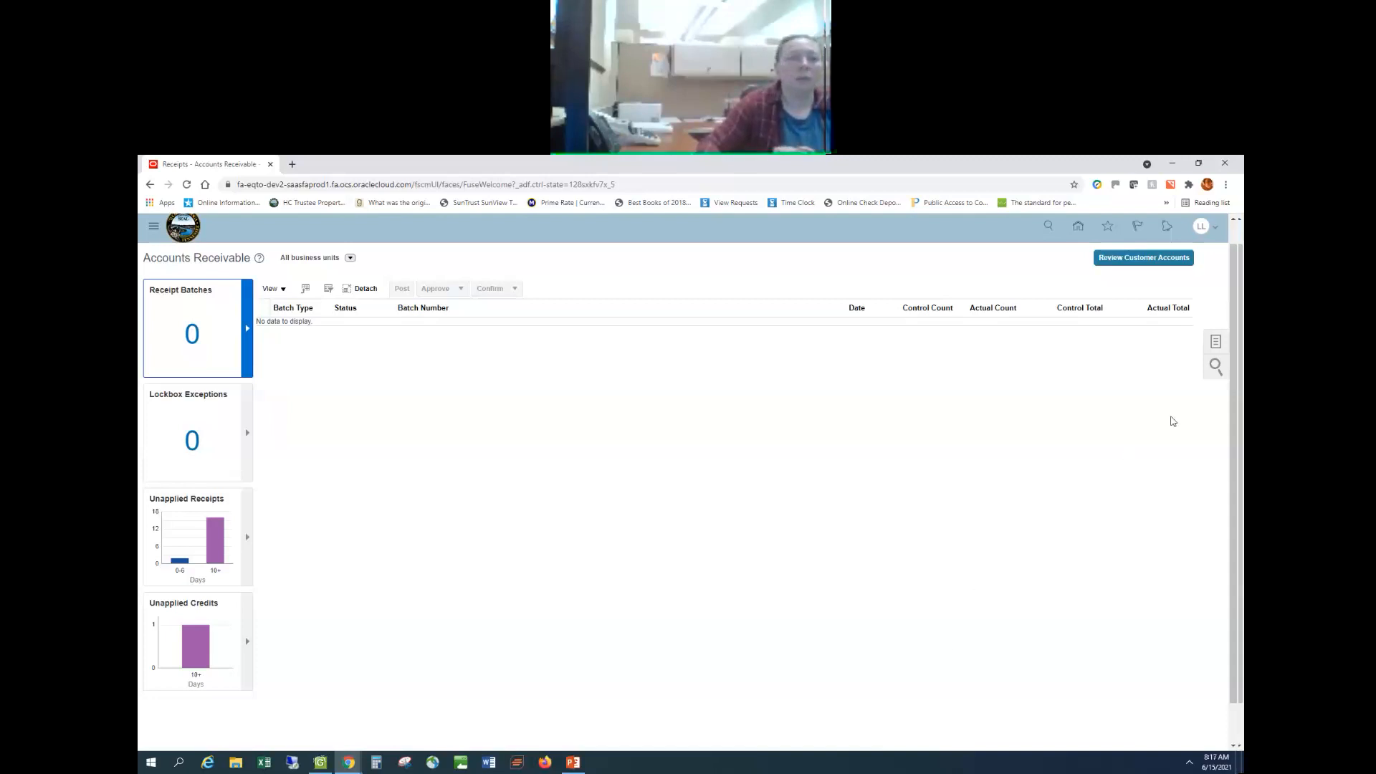
{"action": "left_click", "coordinate": [1217, 340]}
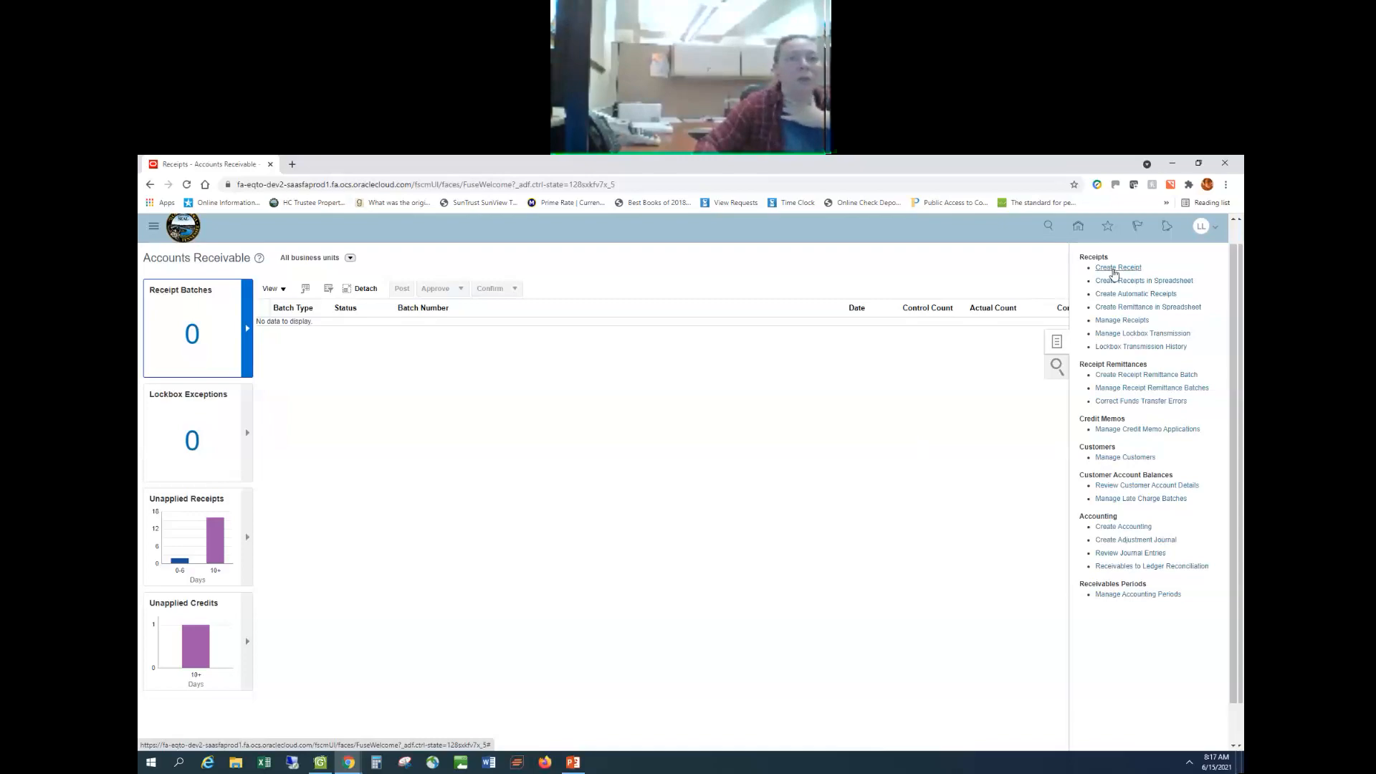
{"action": "left_click", "coordinate": [1113, 268]}
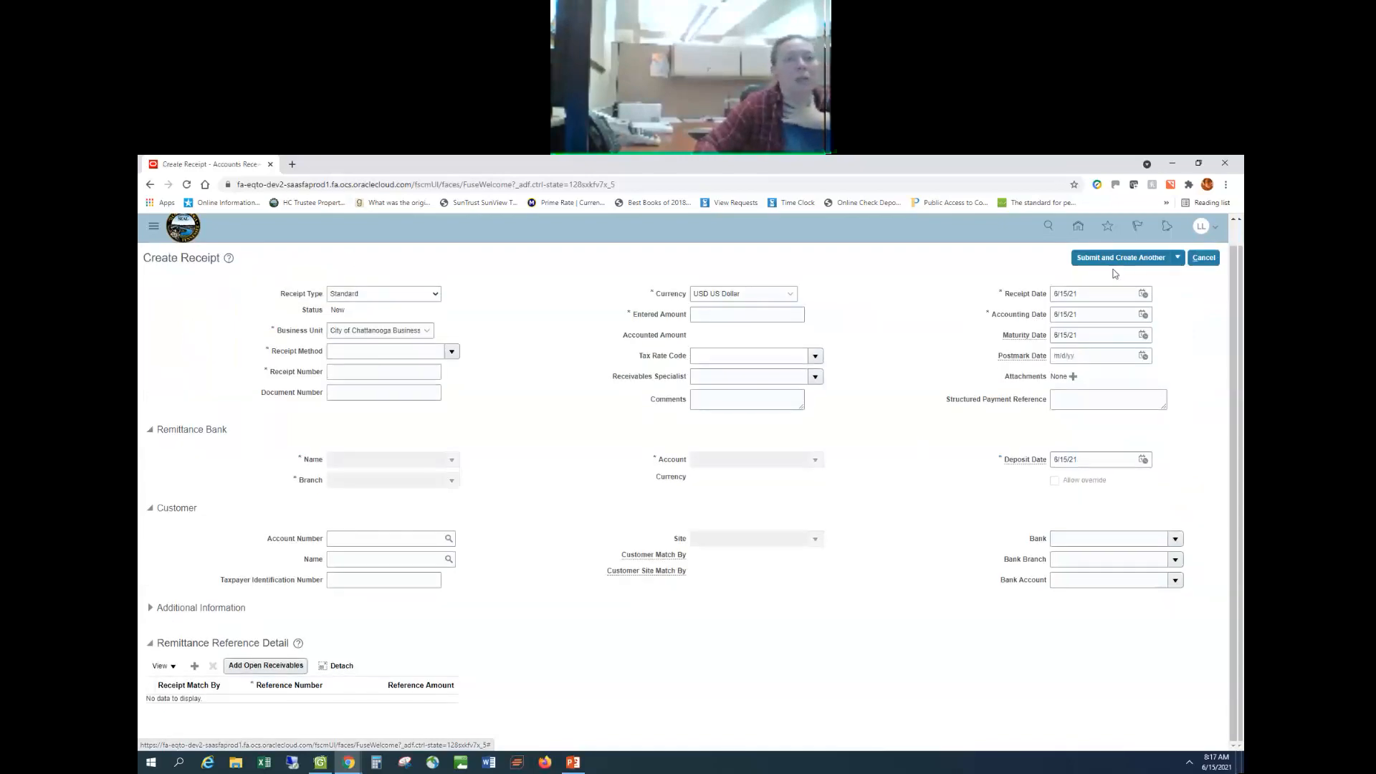
{"action": "left_click", "coordinate": [182, 225]}
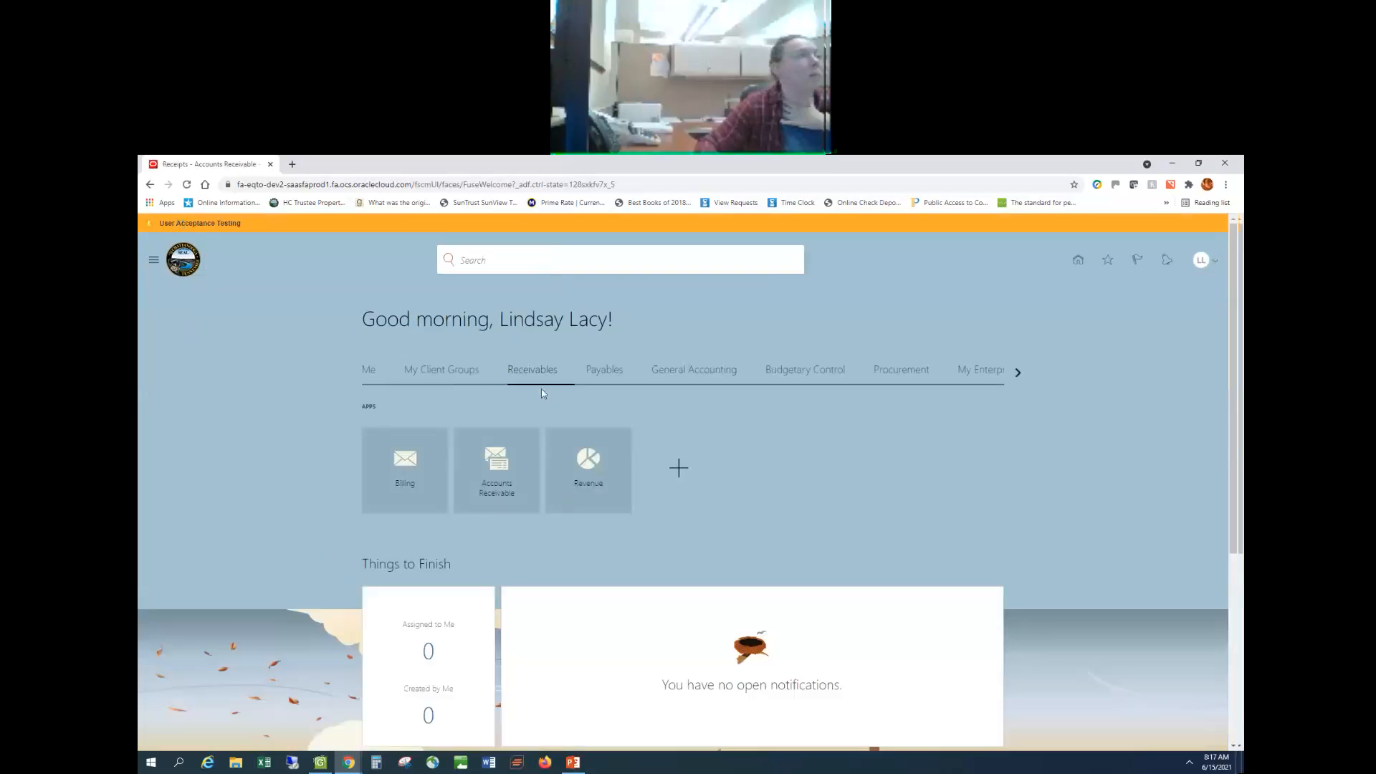
- Reopen Accounts Receivable from the home page and start another new receipt
{"action": "left_click", "coordinate": [491, 473]}
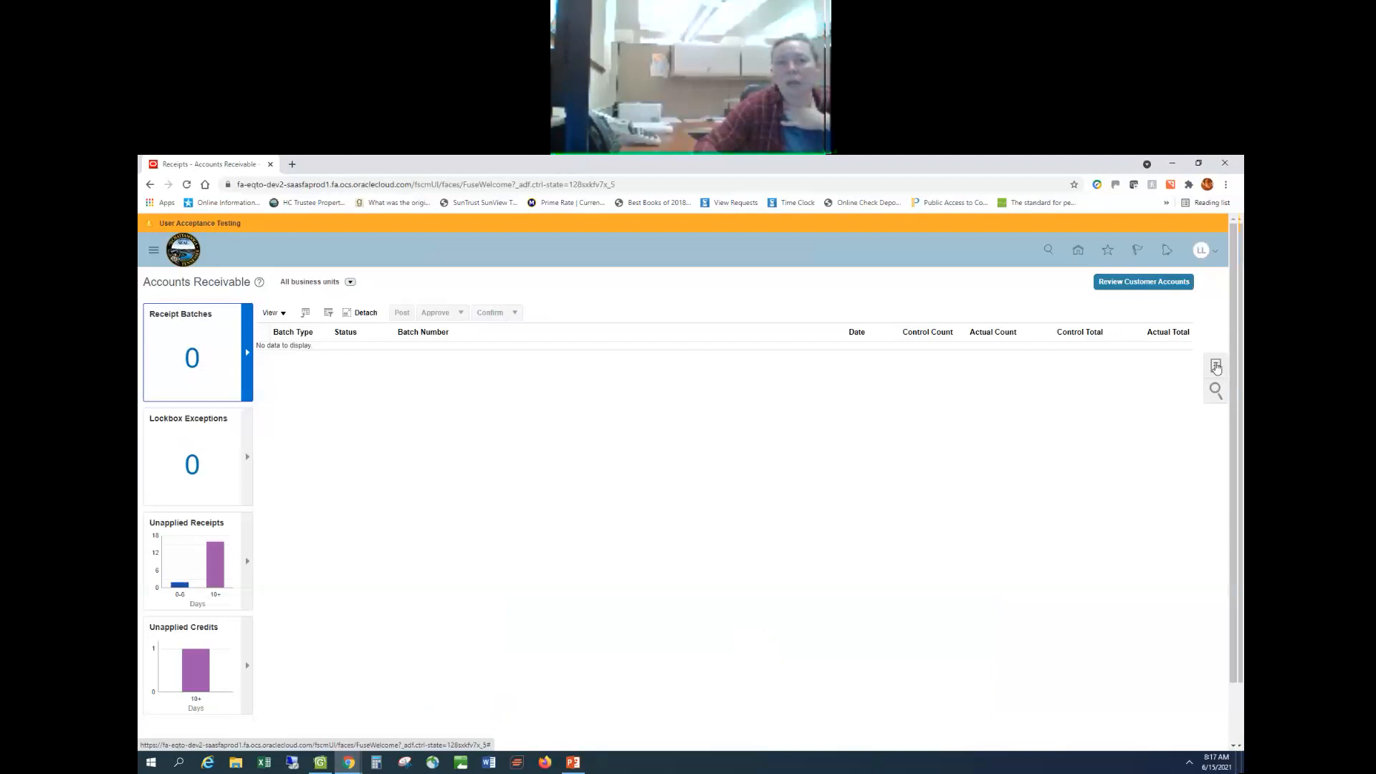
{"action": "left_click", "coordinate": [1217, 367]}
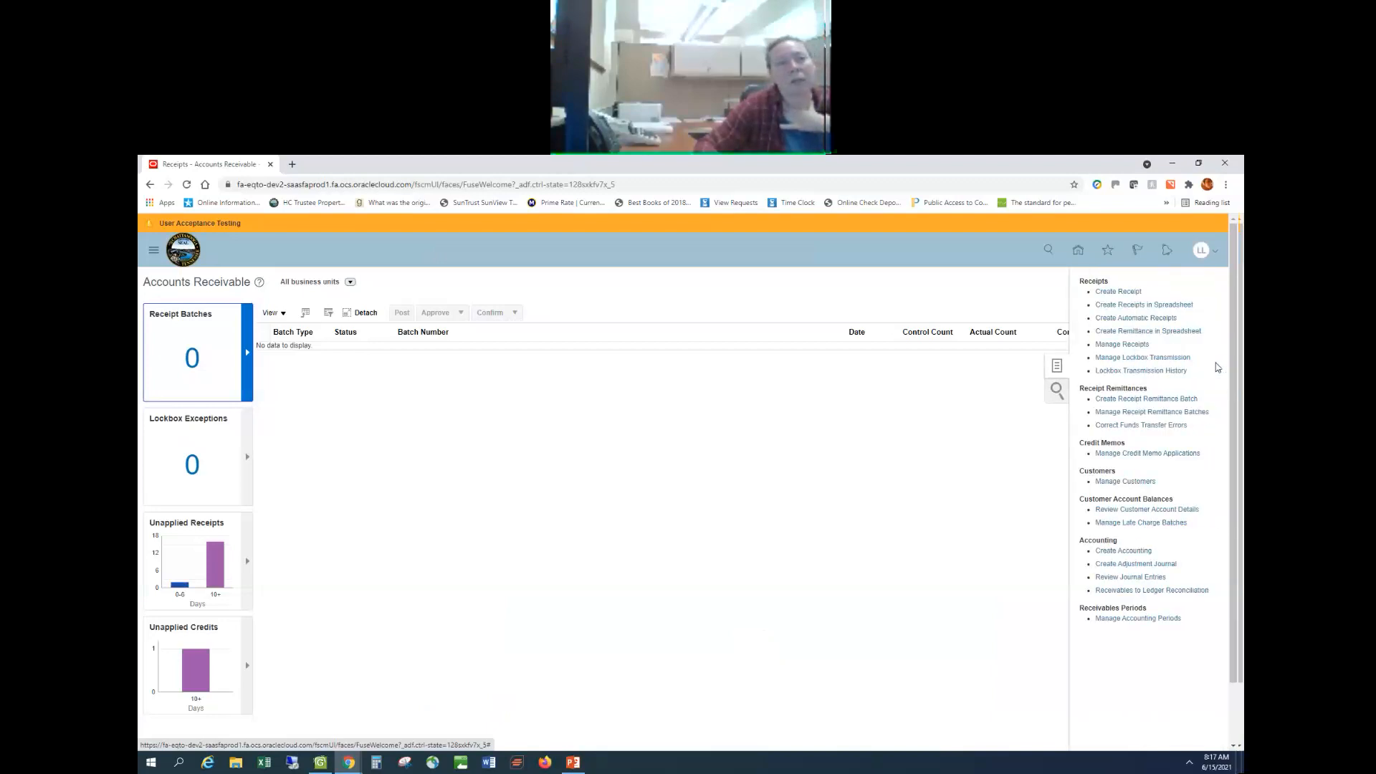
{"action": "left_click", "coordinate": [1120, 292]}
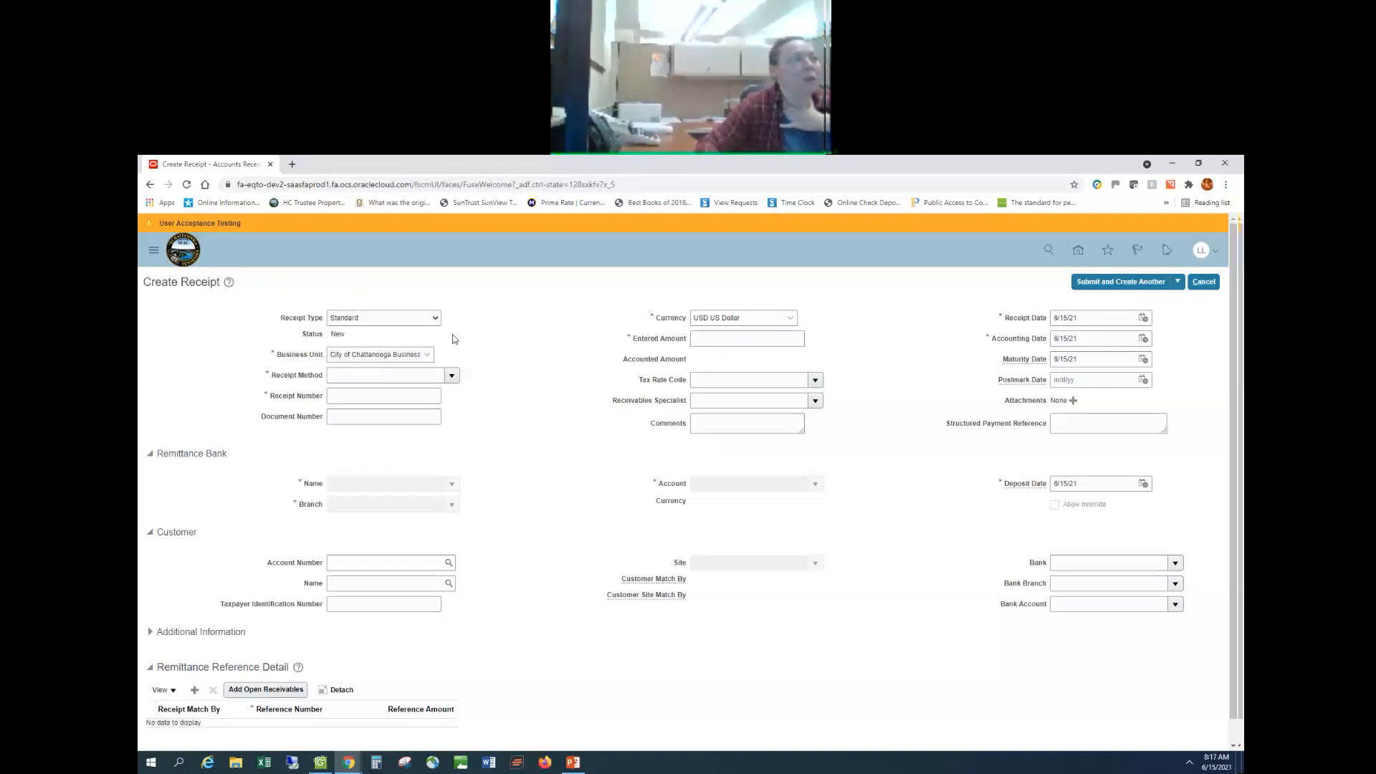
- Keep Standard as the receipt type and choose City Cash/Check as the new receipt's method
{"action": "left_click", "coordinate": [432, 319]}
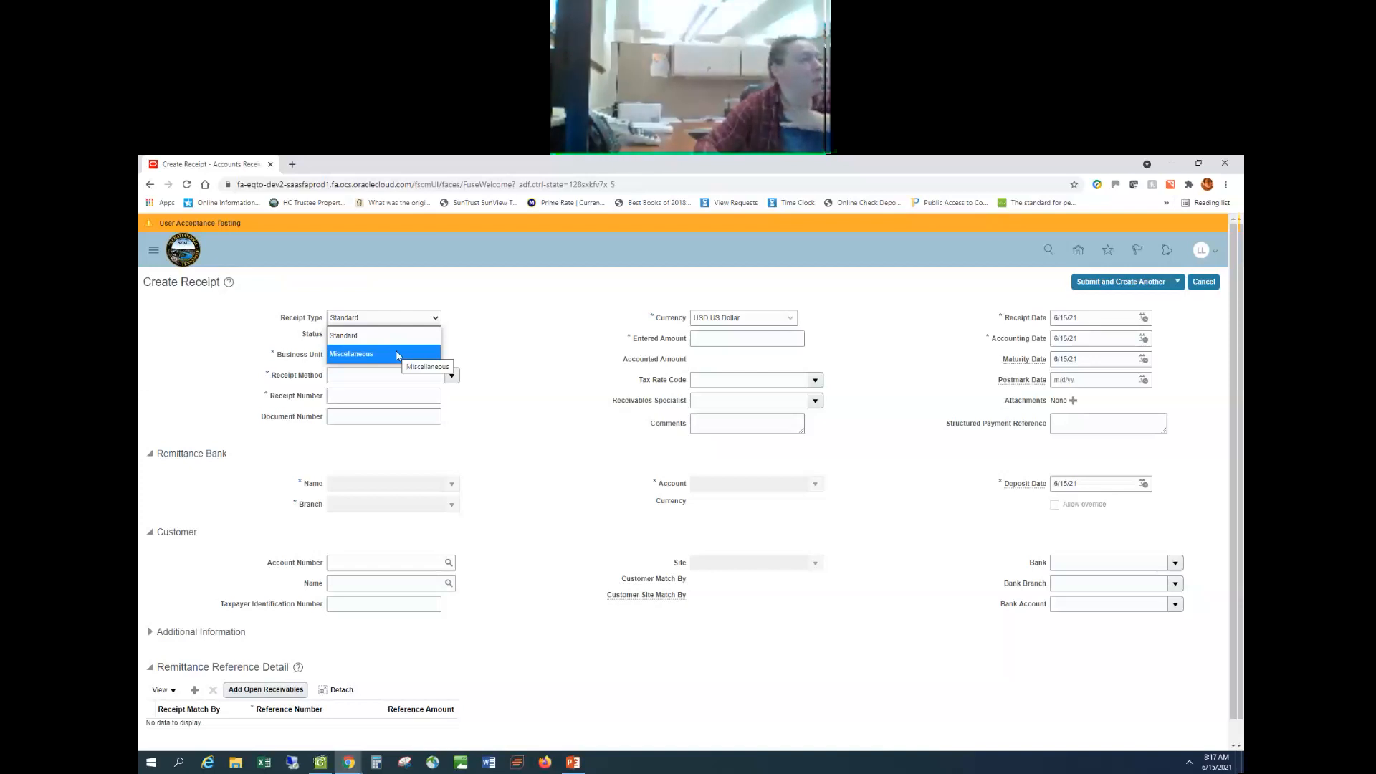
{"action": "left_click", "coordinate": [408, 341]}
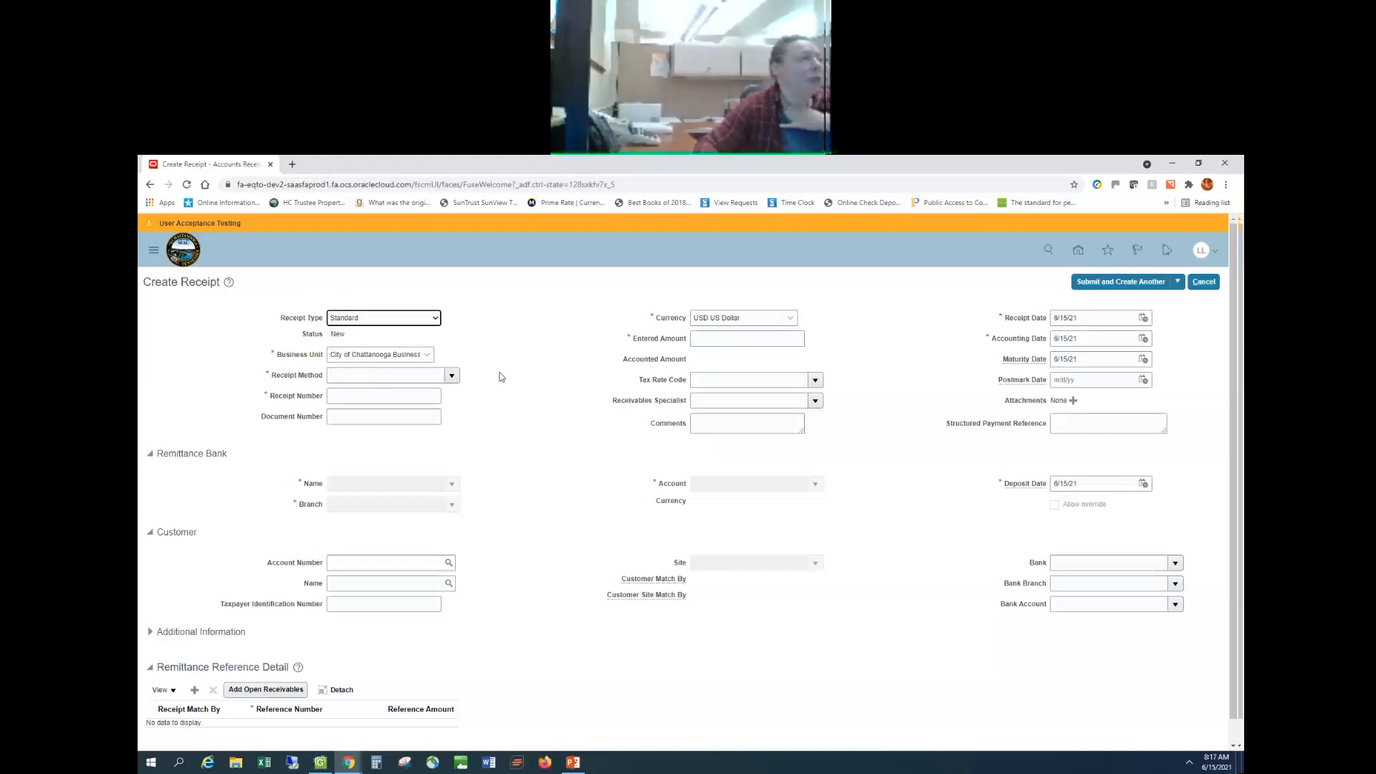
{"action": "left_click", "coordinate": [451, 377]}
{"action": "left_click", "coordinate": [489, 419]}
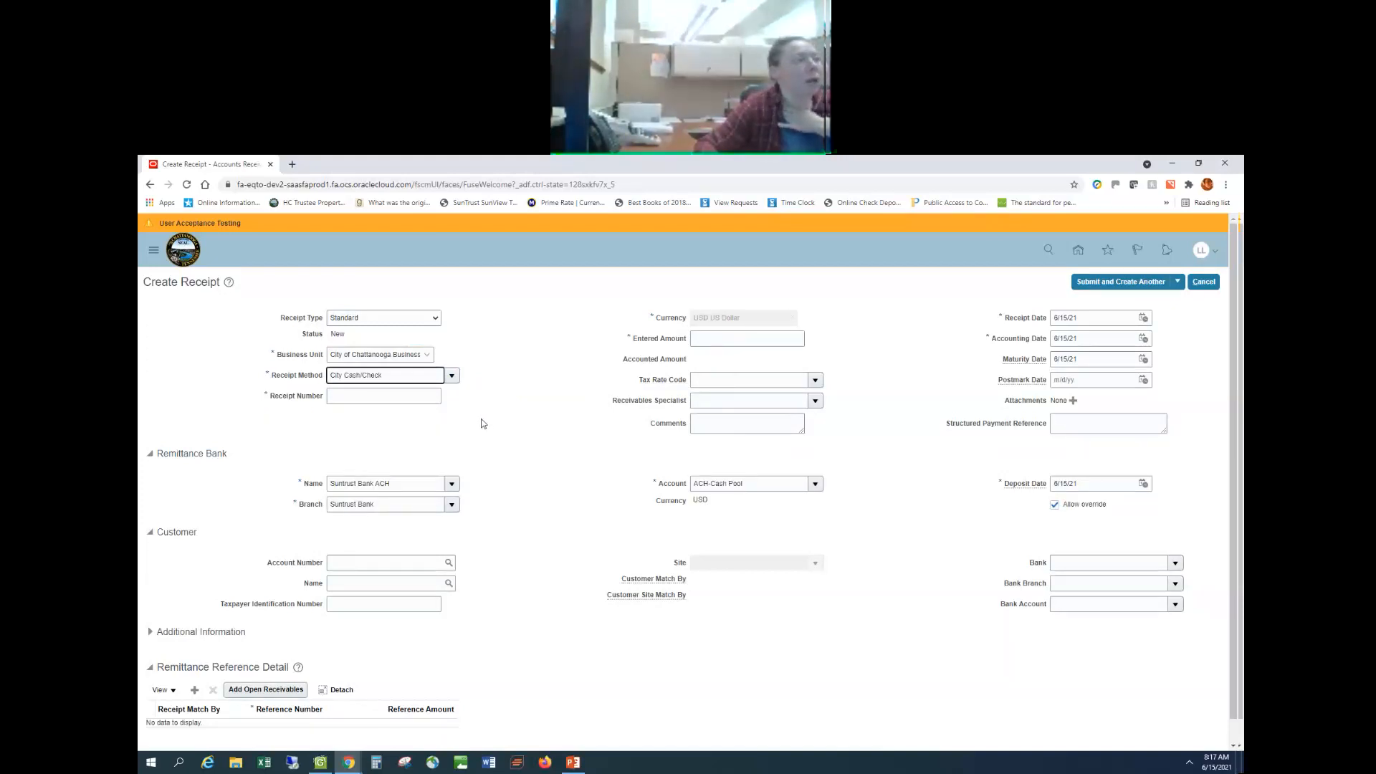
- Set the receipt number to 47
{"action": "left_click", "coordinate": [430, 399]}
{"action": "type", "text": "47"}
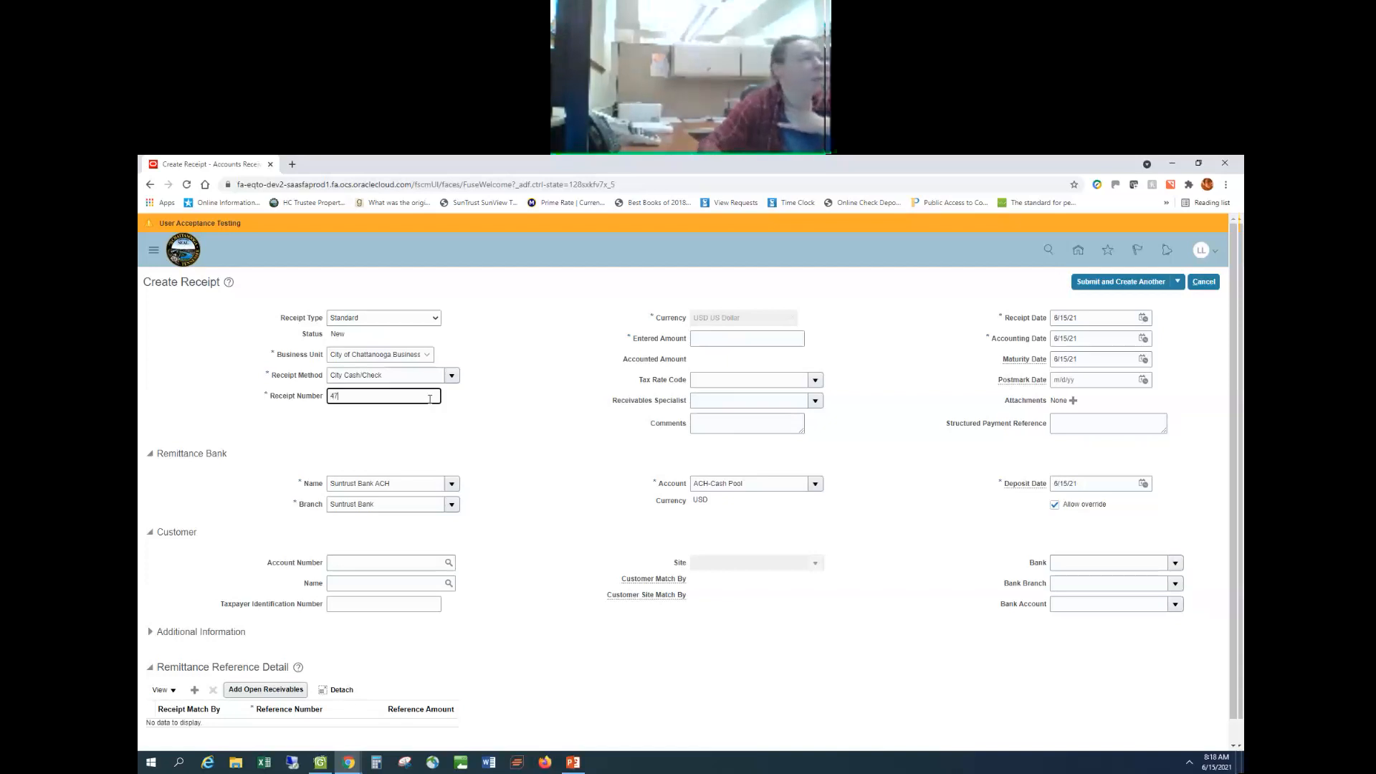
{"action": "left_click", "coordinate": [467, 420]}
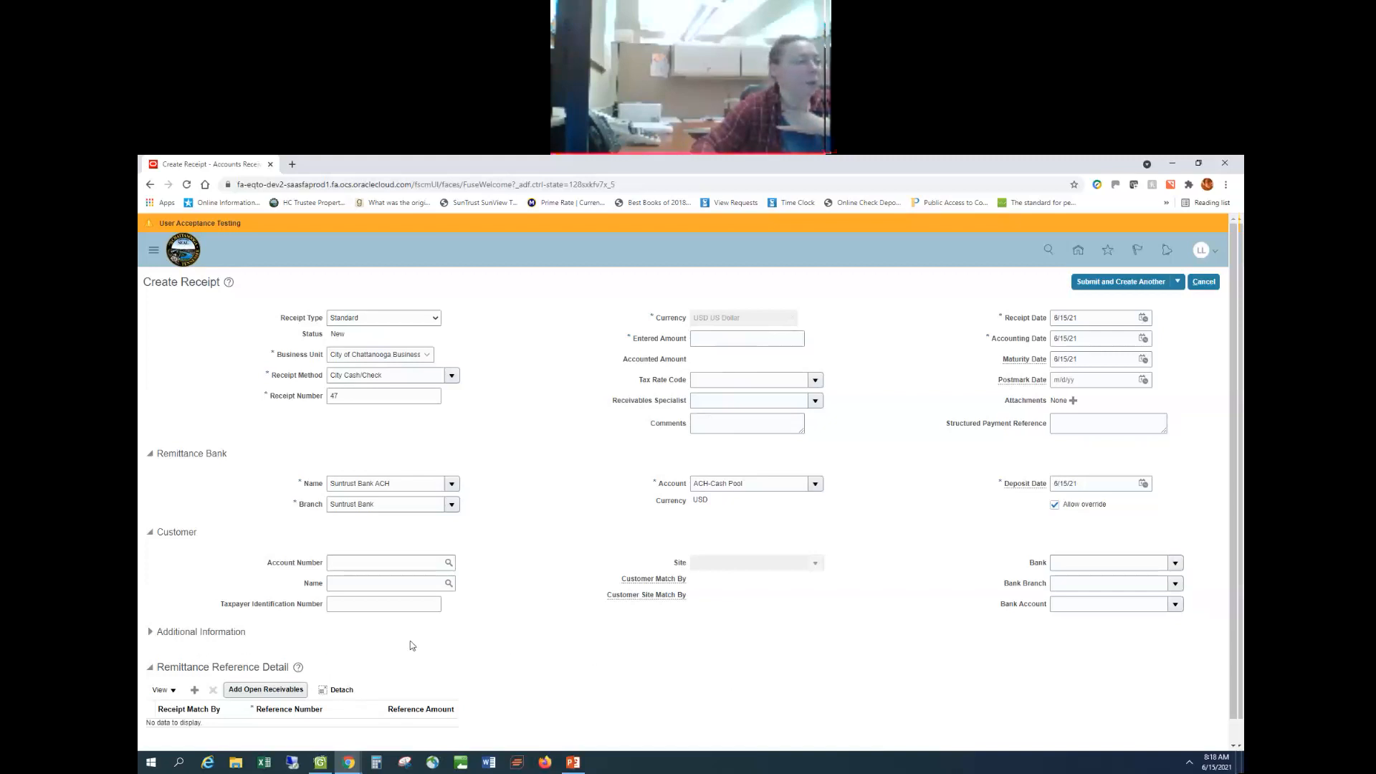
- Search for customer misc receipt and assign the Misc Receipt account described as Library to the receipt
{"action": "left_click", "coordinate": [394, 581]}
{"action": "type", "text": "misc receipt"}
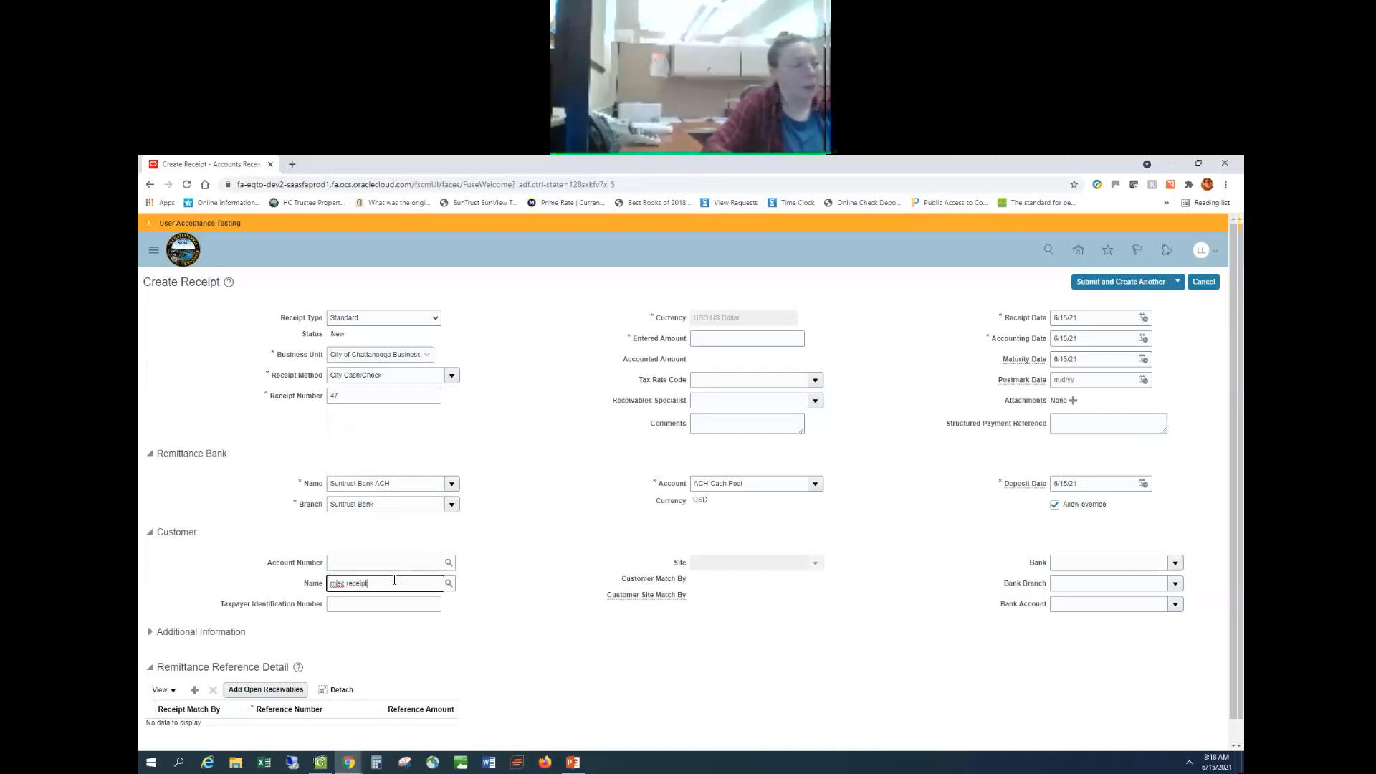
{"action": "key", "text": "Tab"}
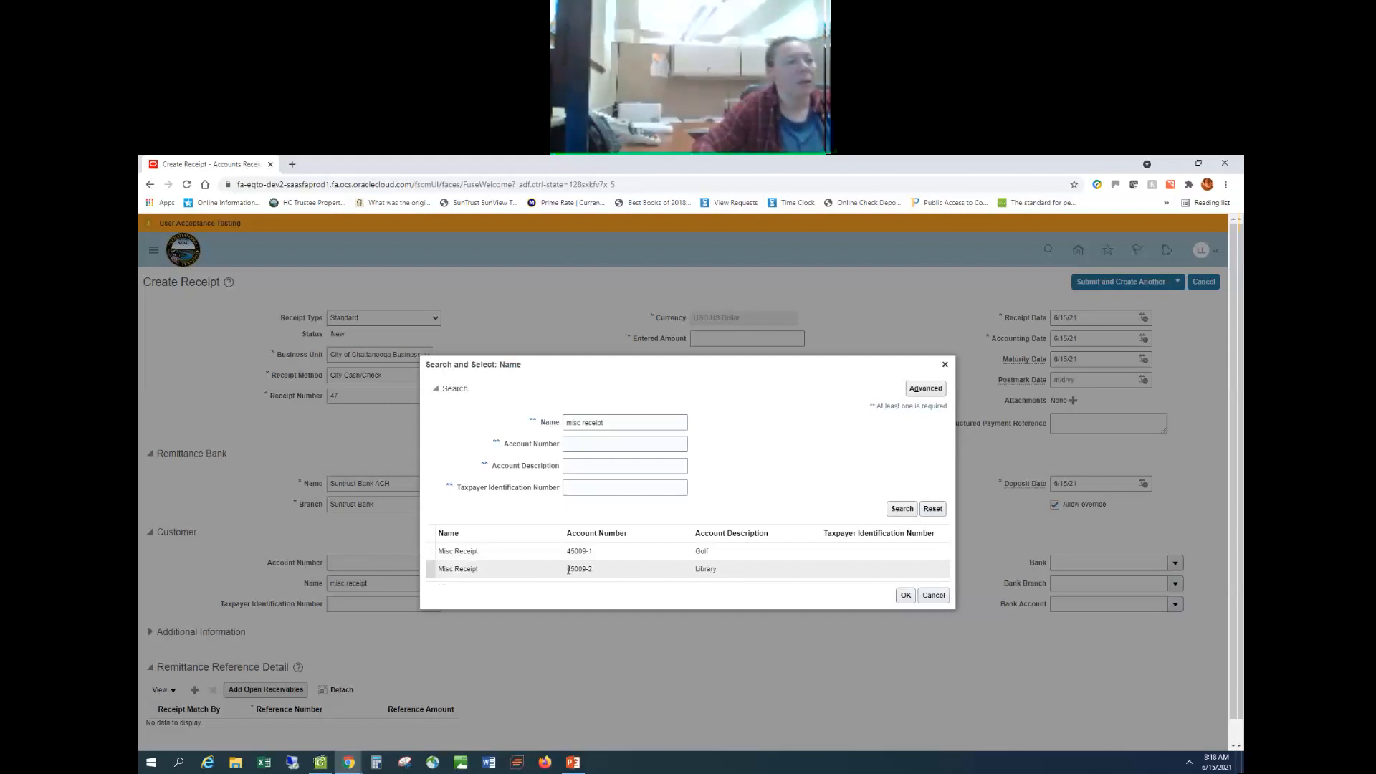
{"action": "left_click", "coordinate": [723, 574]}
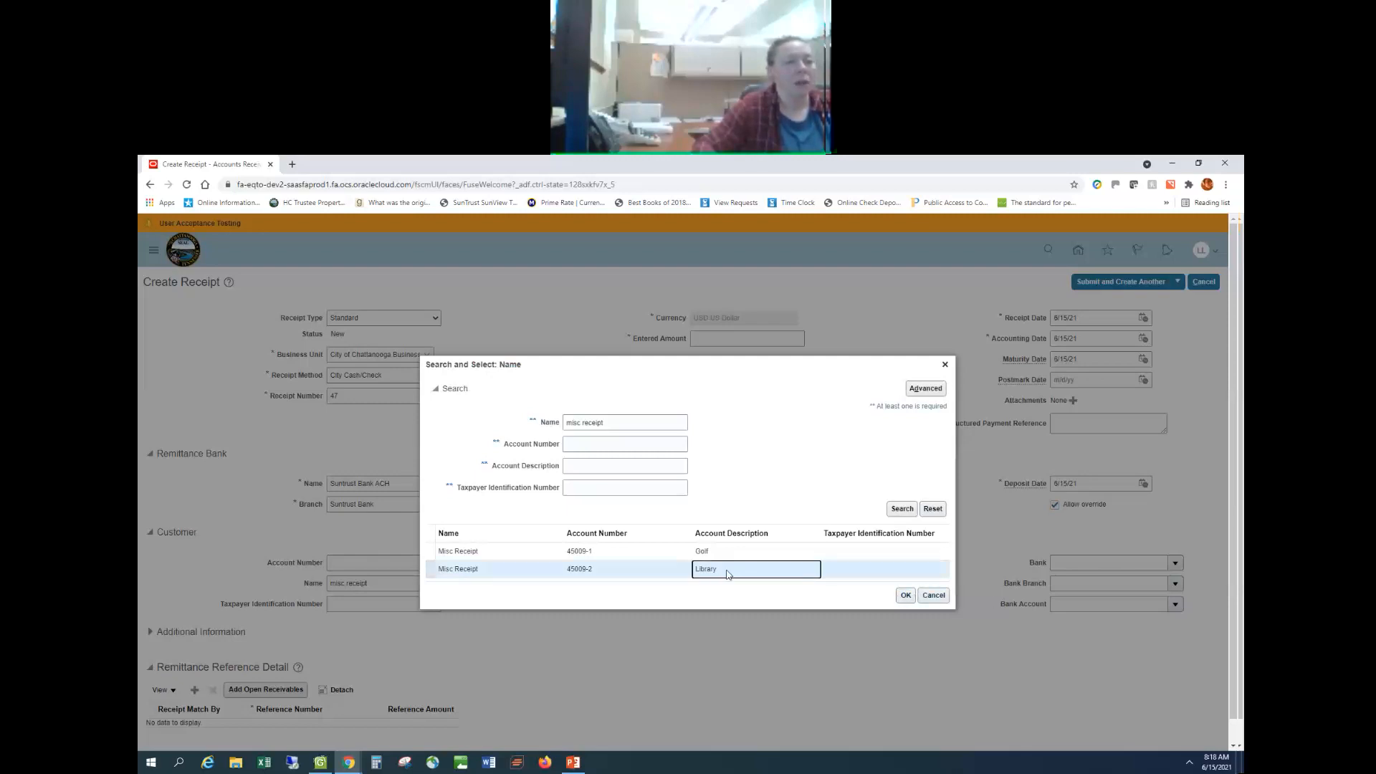
{"action": "left_click", "coordinate": [905, 596]}
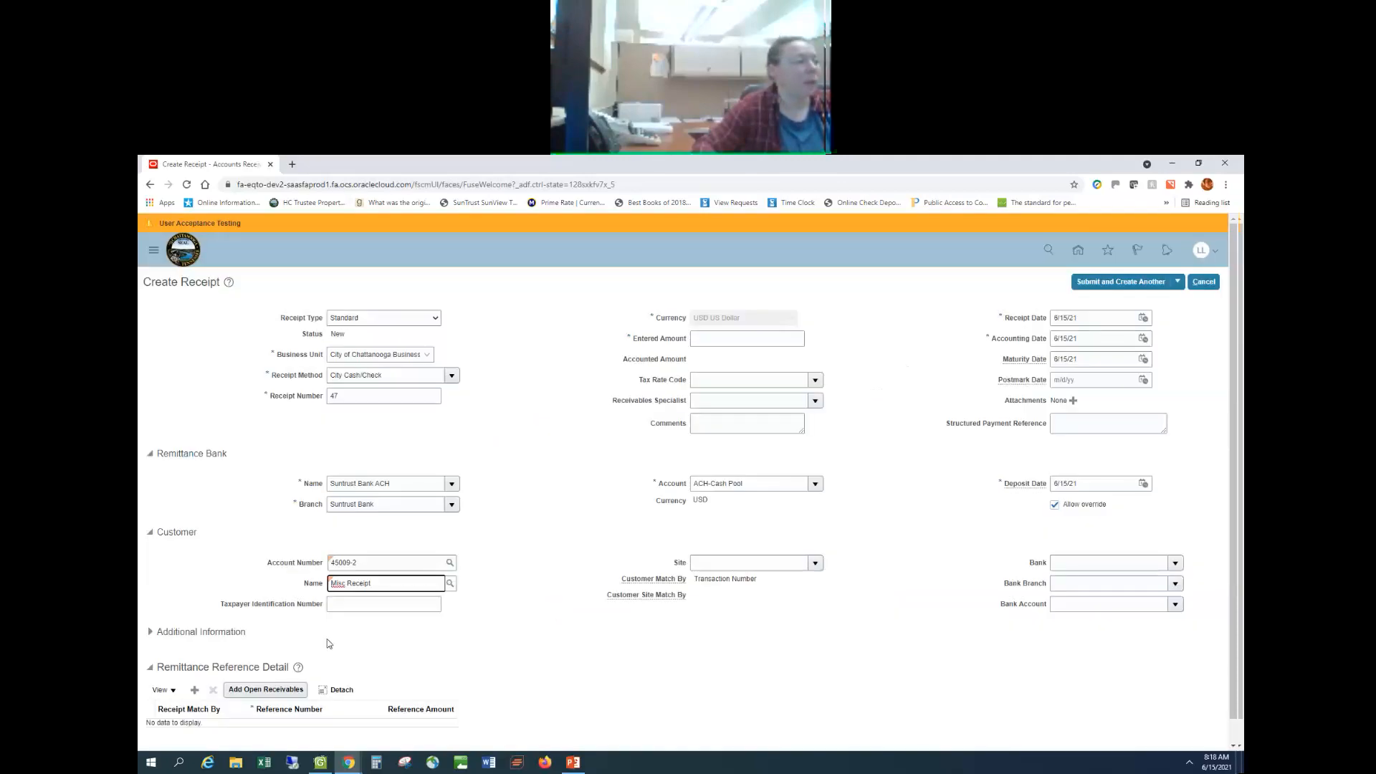
- Find the customer's open receivables and add the 906.50 USD invoice to the receipt's remittance references
{"action": "left_click", "coordinate": [280, 691]}
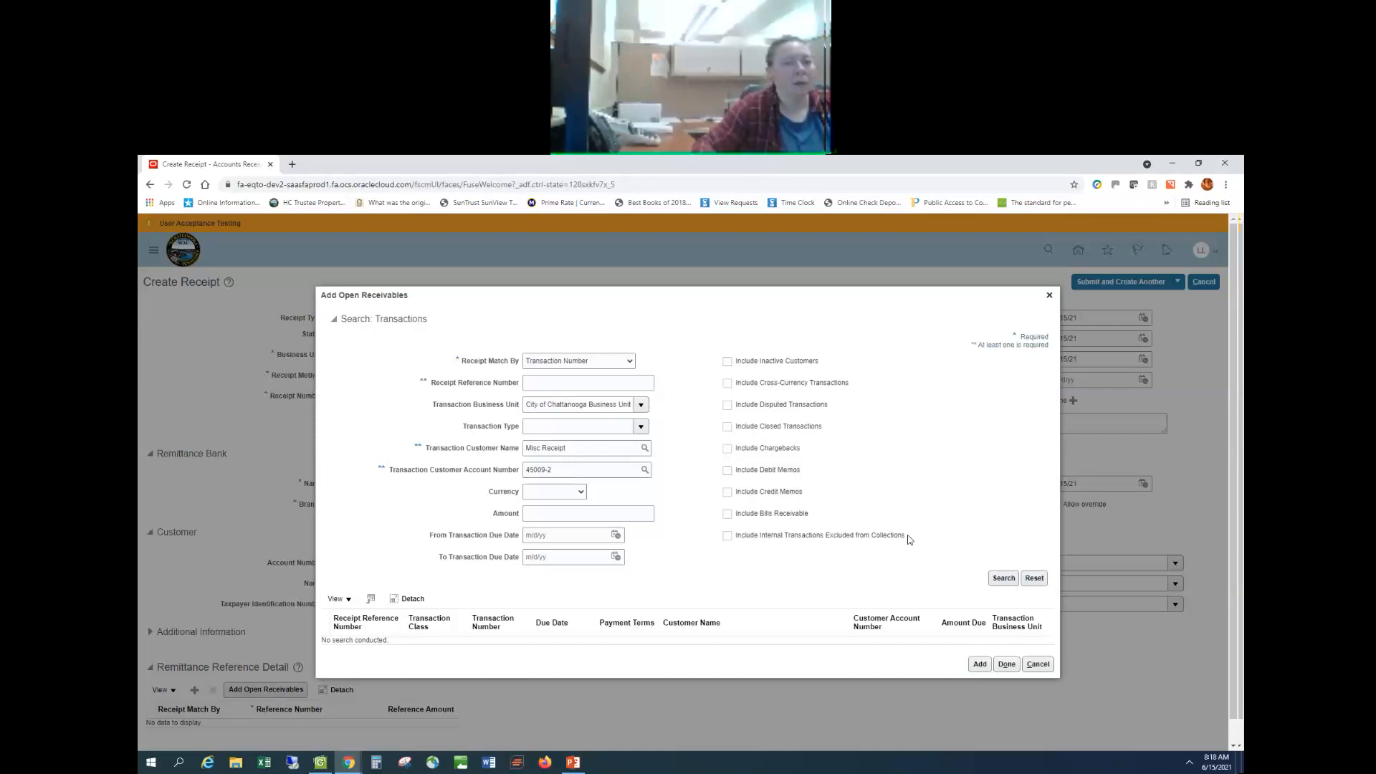
{"action": "left_click", "coordinate": [1010, 578]}
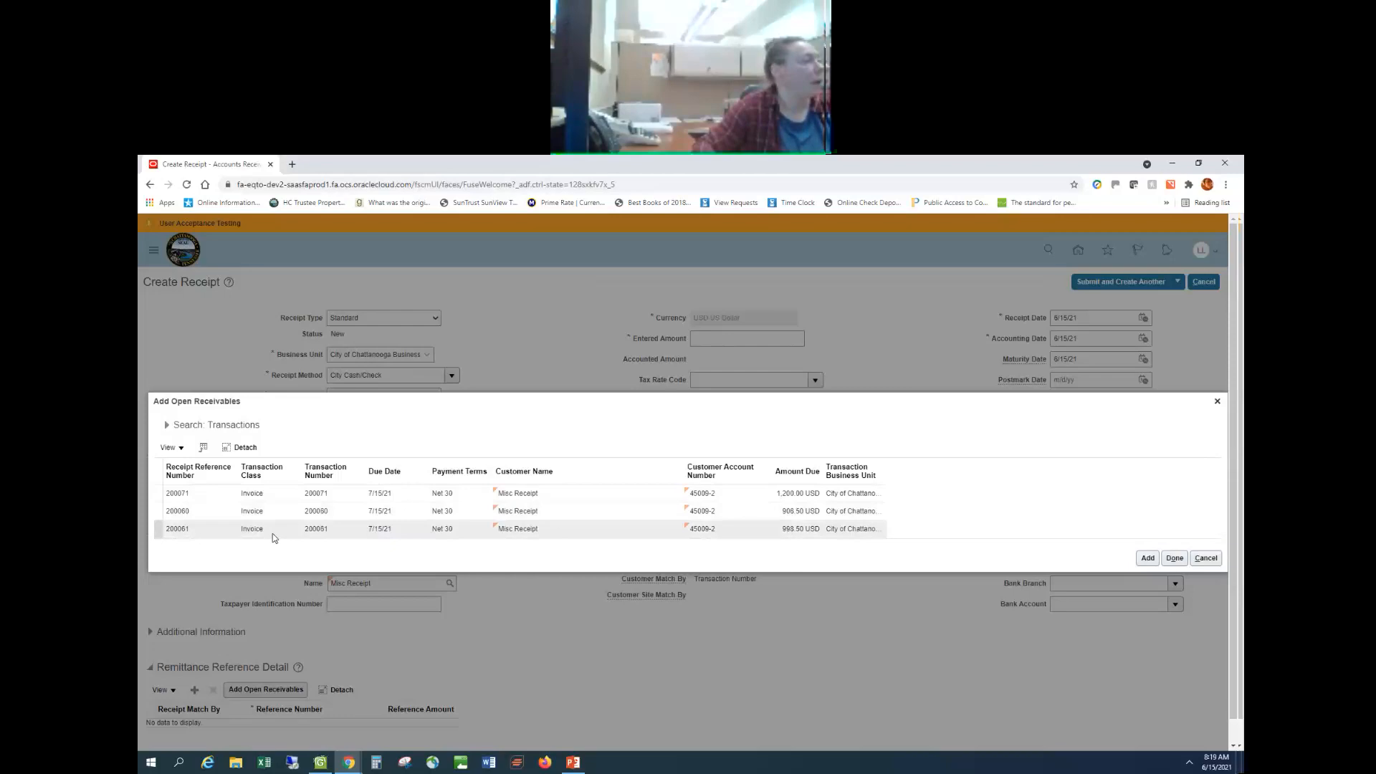
{"action": "left_click", "coordinate": [767, 515]}
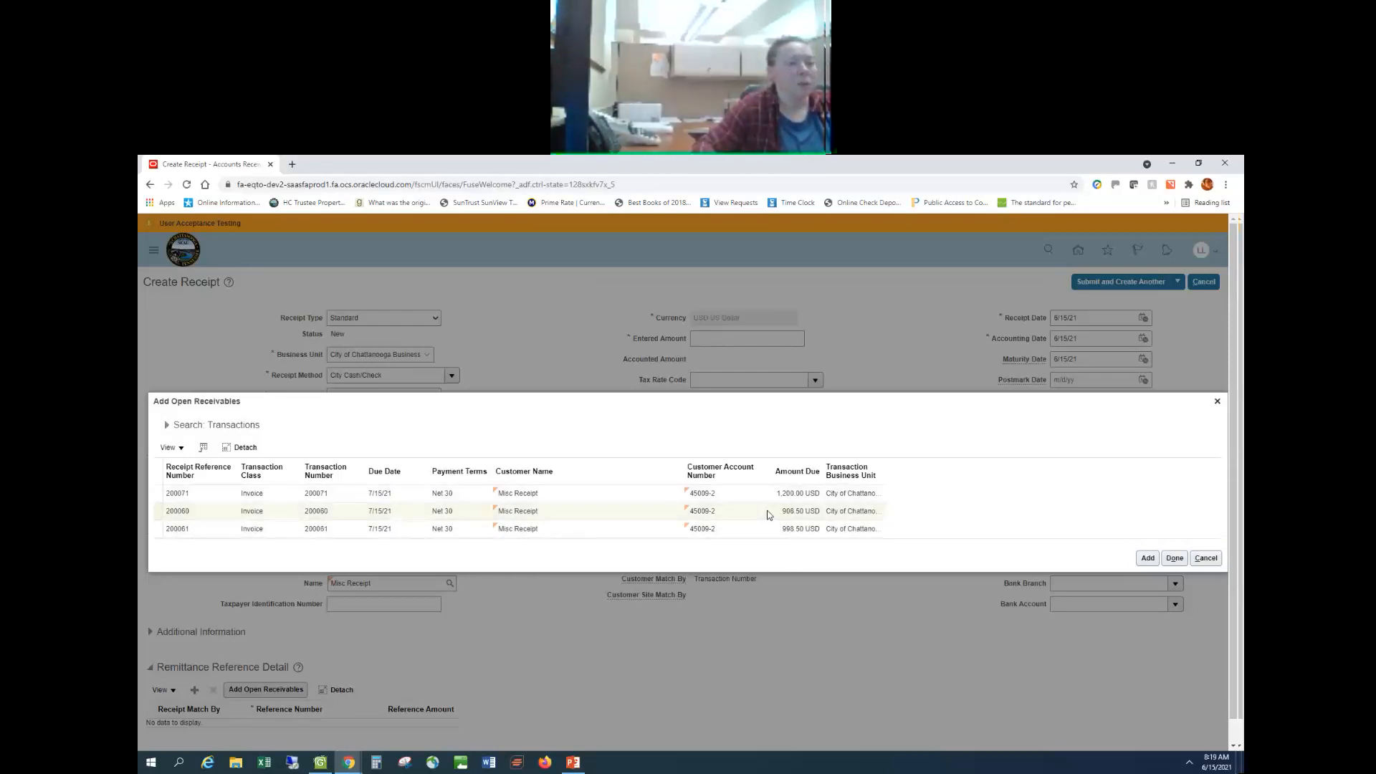
{"action": "left_click", "coordinate": [1147, 559]}
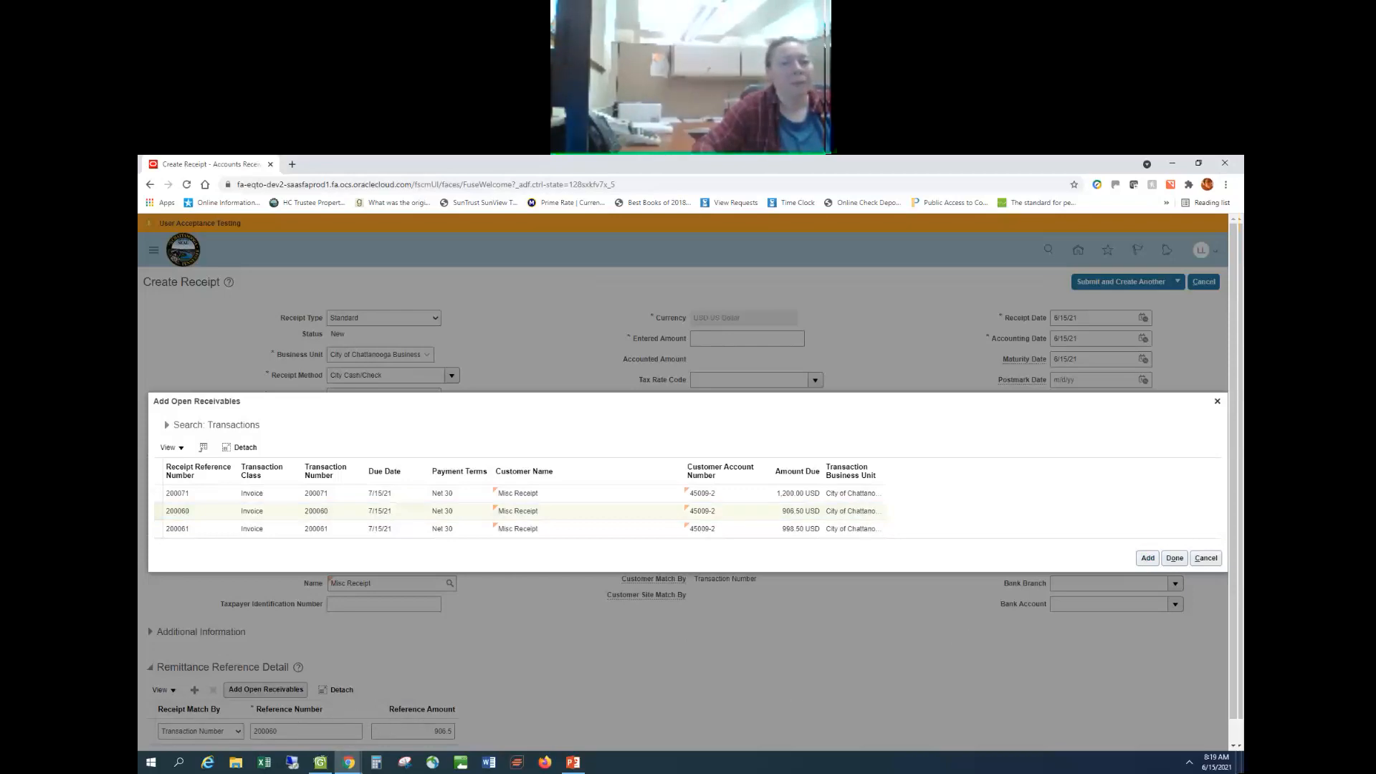
{"action": "left_click", "coordinate": [1176, 560]}
- Set the receipt's entered amount to 906.50
{"action": "left_click", "coordinate": [744, 343]}
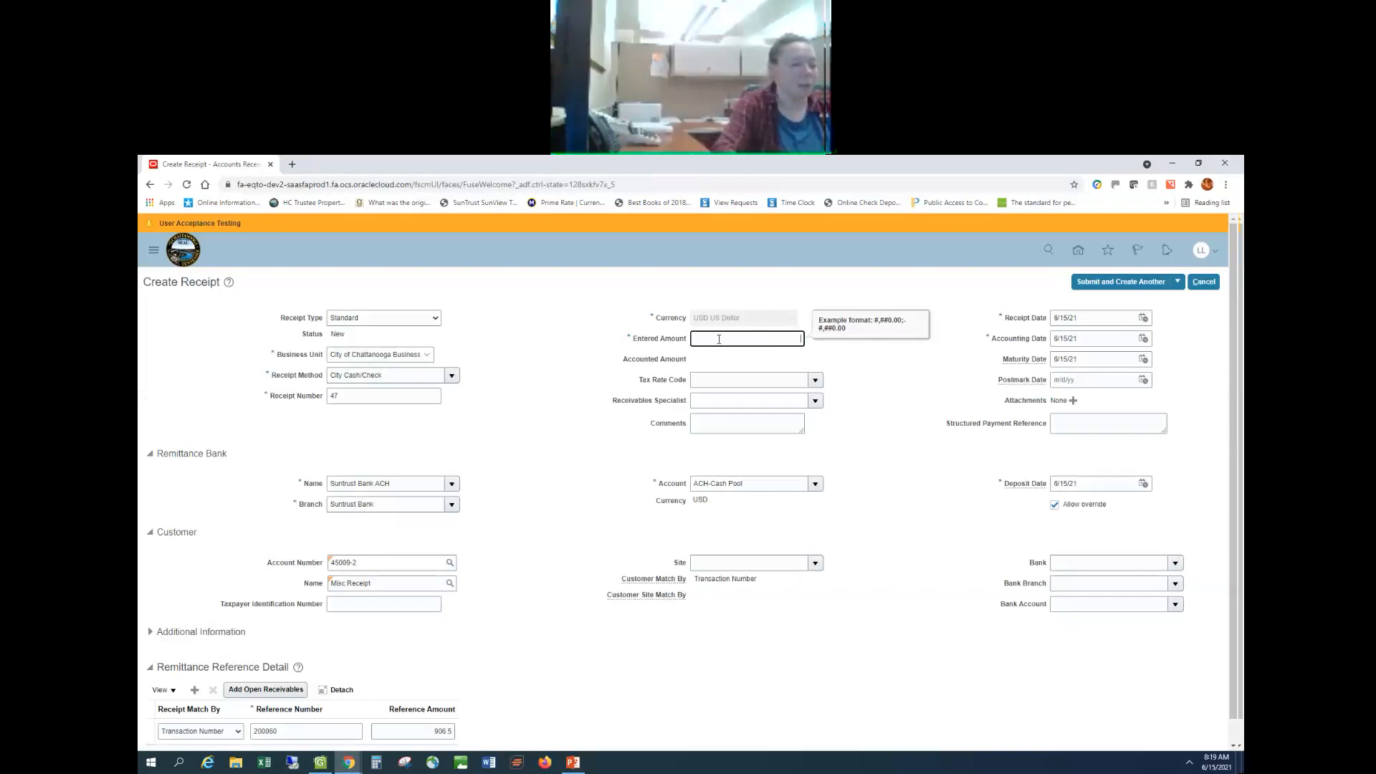
{"action": "type", "text": "906.50"}
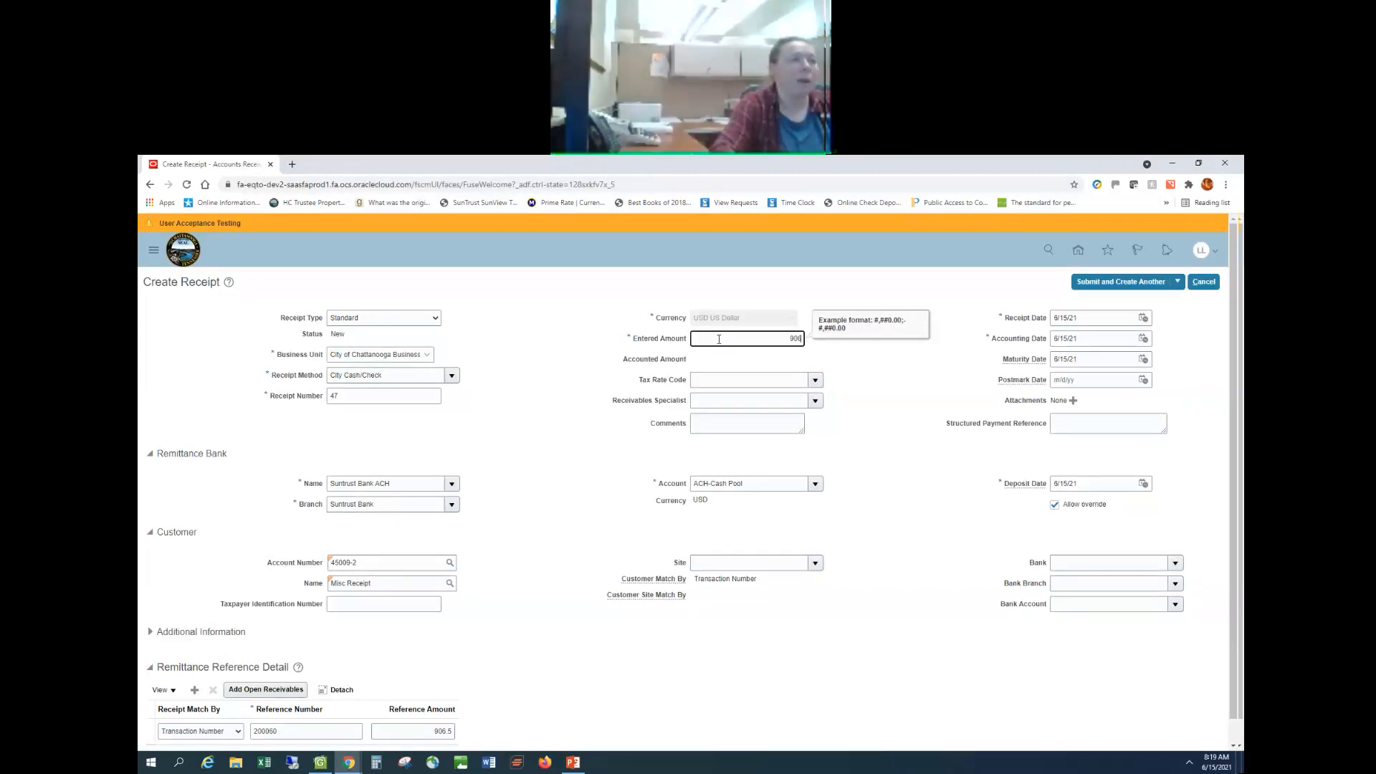
{"action": "left_click", "coordinate": [889, 482]}
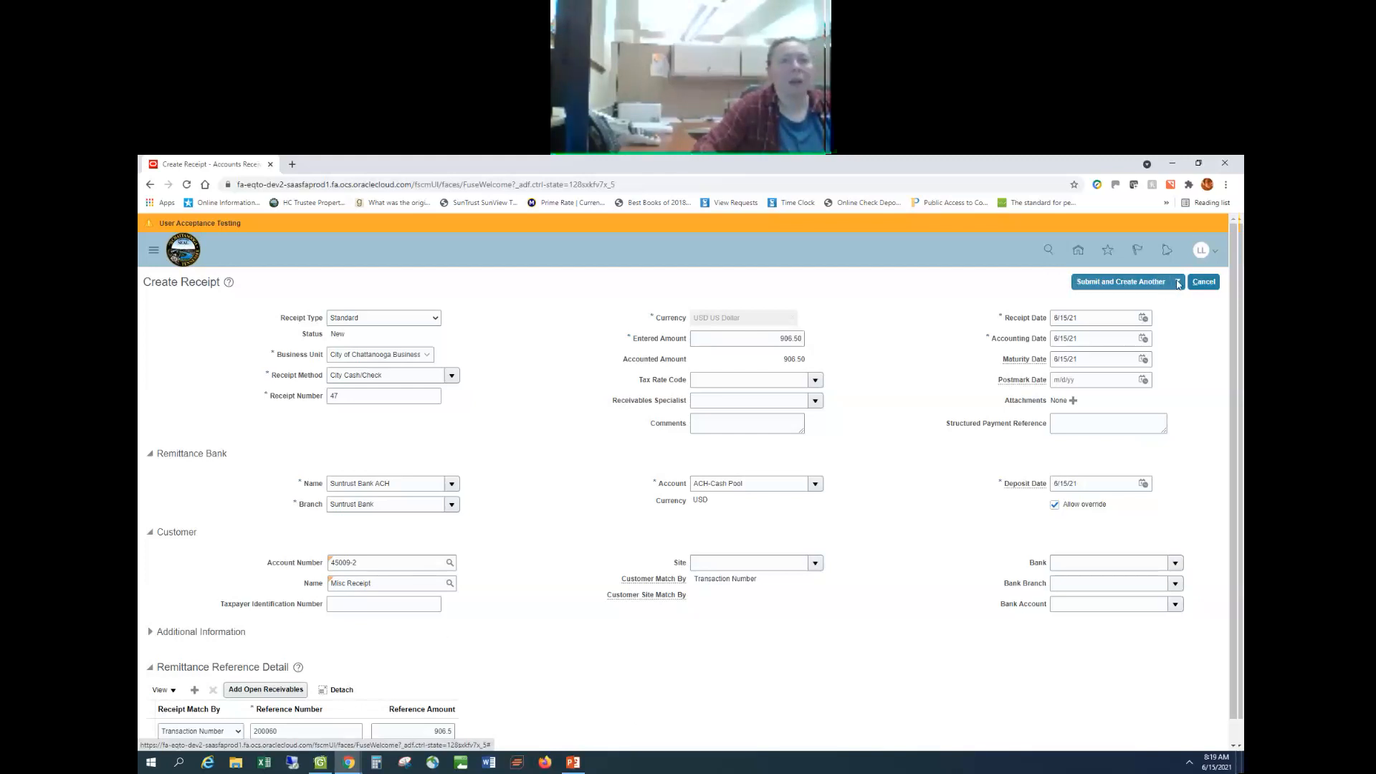
- Submit receipt 47 with immediate AutoApply, then save and close it
{"action": "left_click", "coordinate": [1177, 282]}
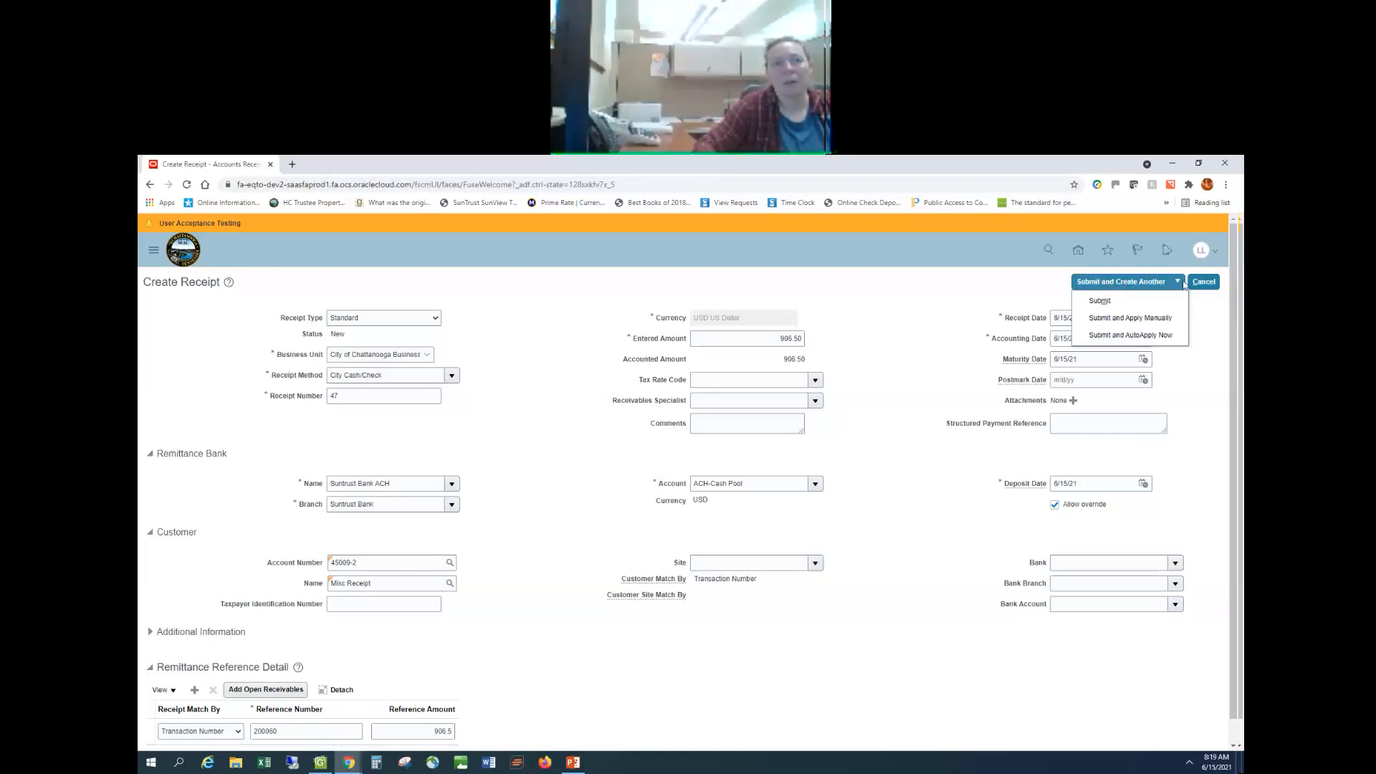
{"action": "left_click", "coordinate": [1126, 336]}
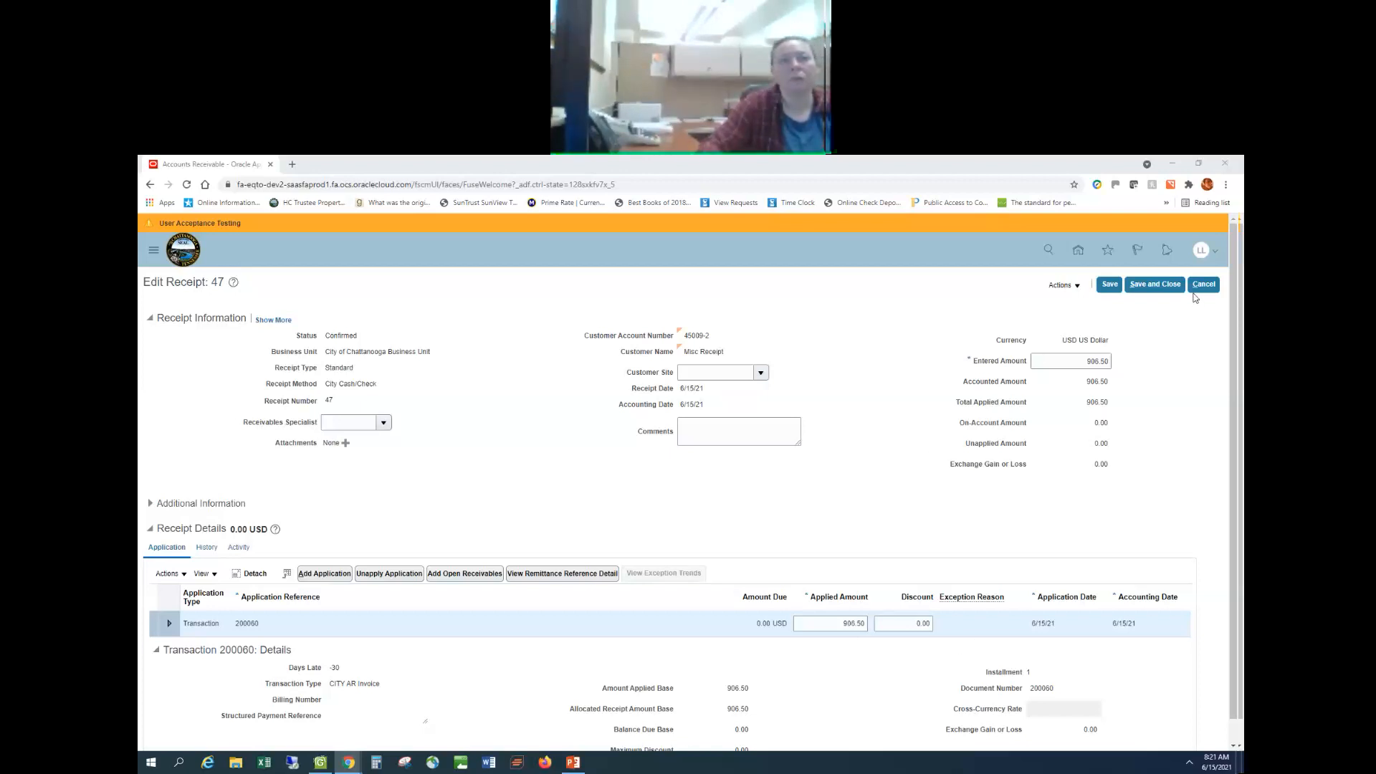
{"action": "left_click", "coordinate": [1170, 285]}
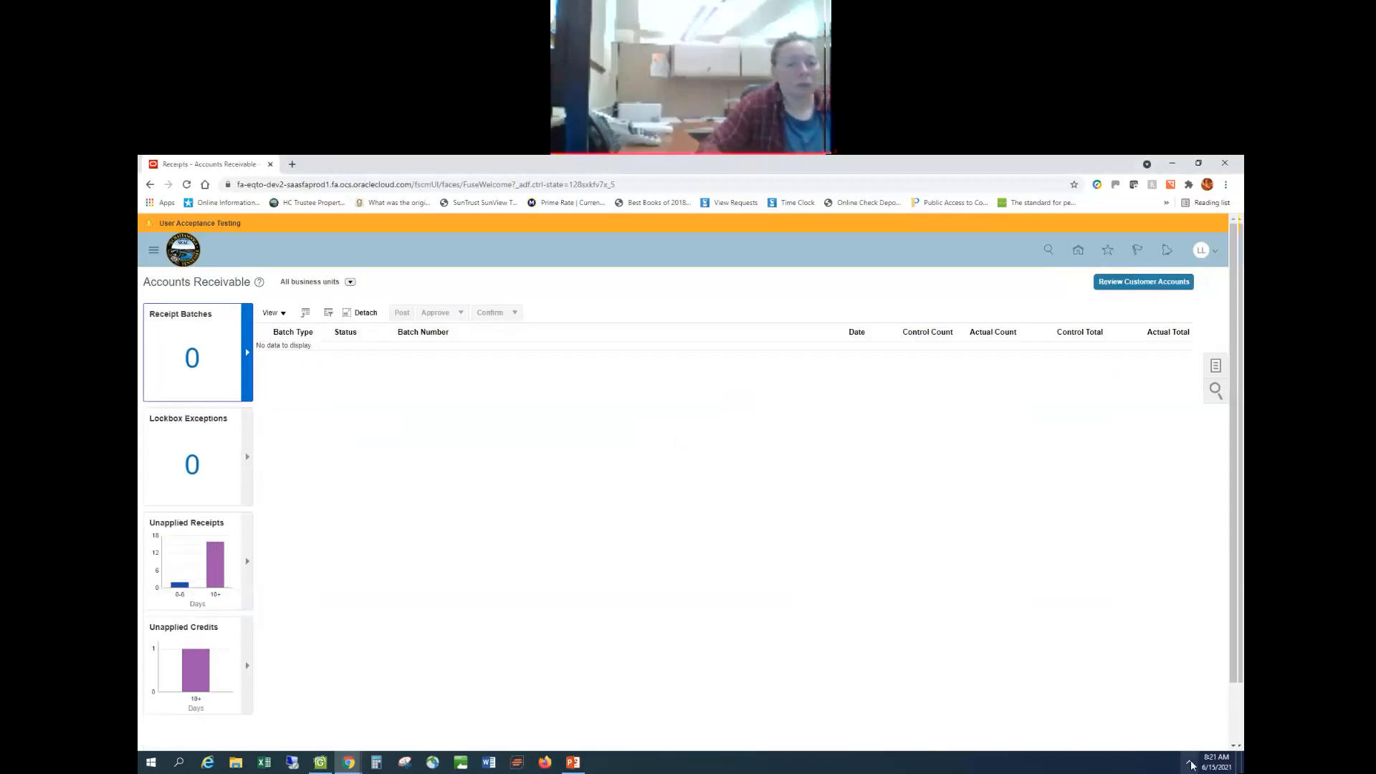
{"action": "left_click", "coordinate": [1189, 762]}
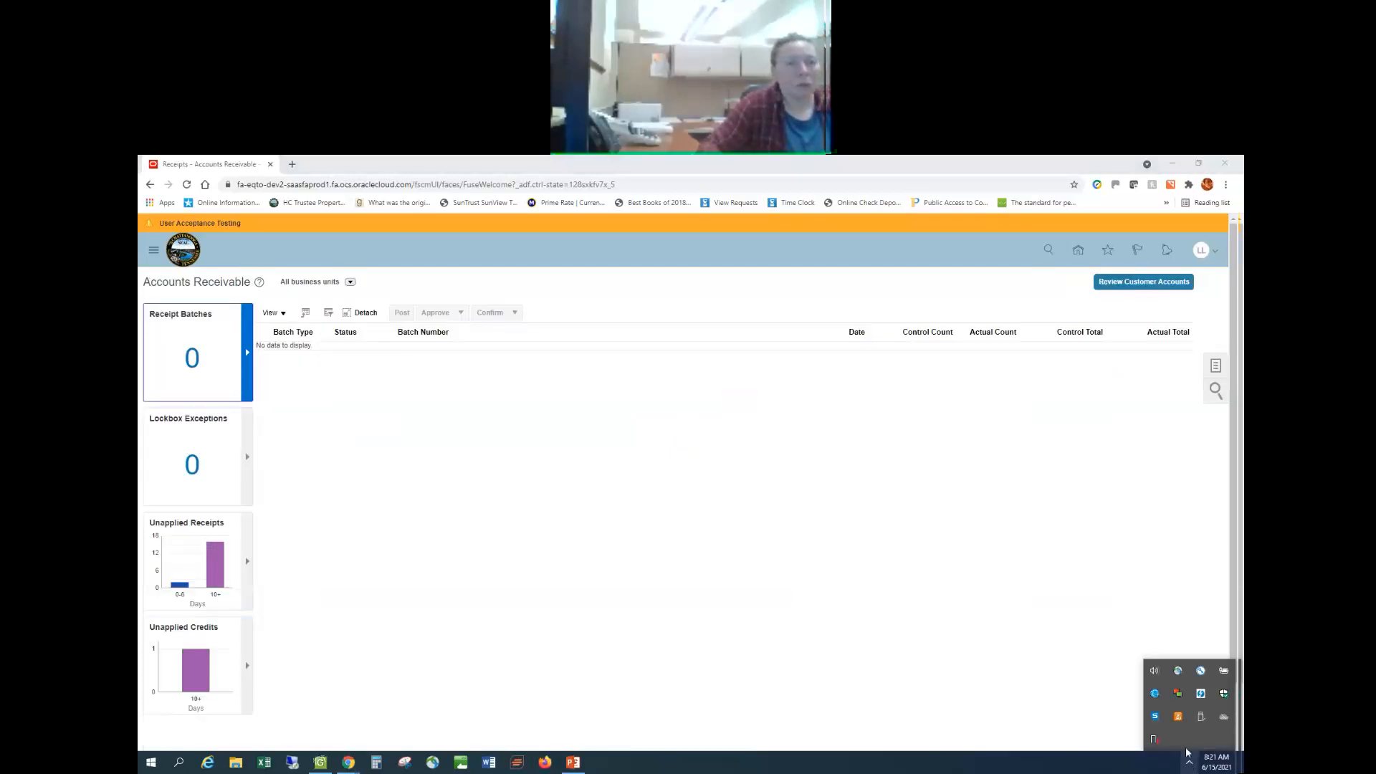
{"action": "left_click", "coordinate": [1162, 674]}
{"action": "left_click_drag", "start_coordinate": [1141, 736], "coordinate": [1147, 737]}
{"action": "left_click", "coordinate": [1131, 664]}
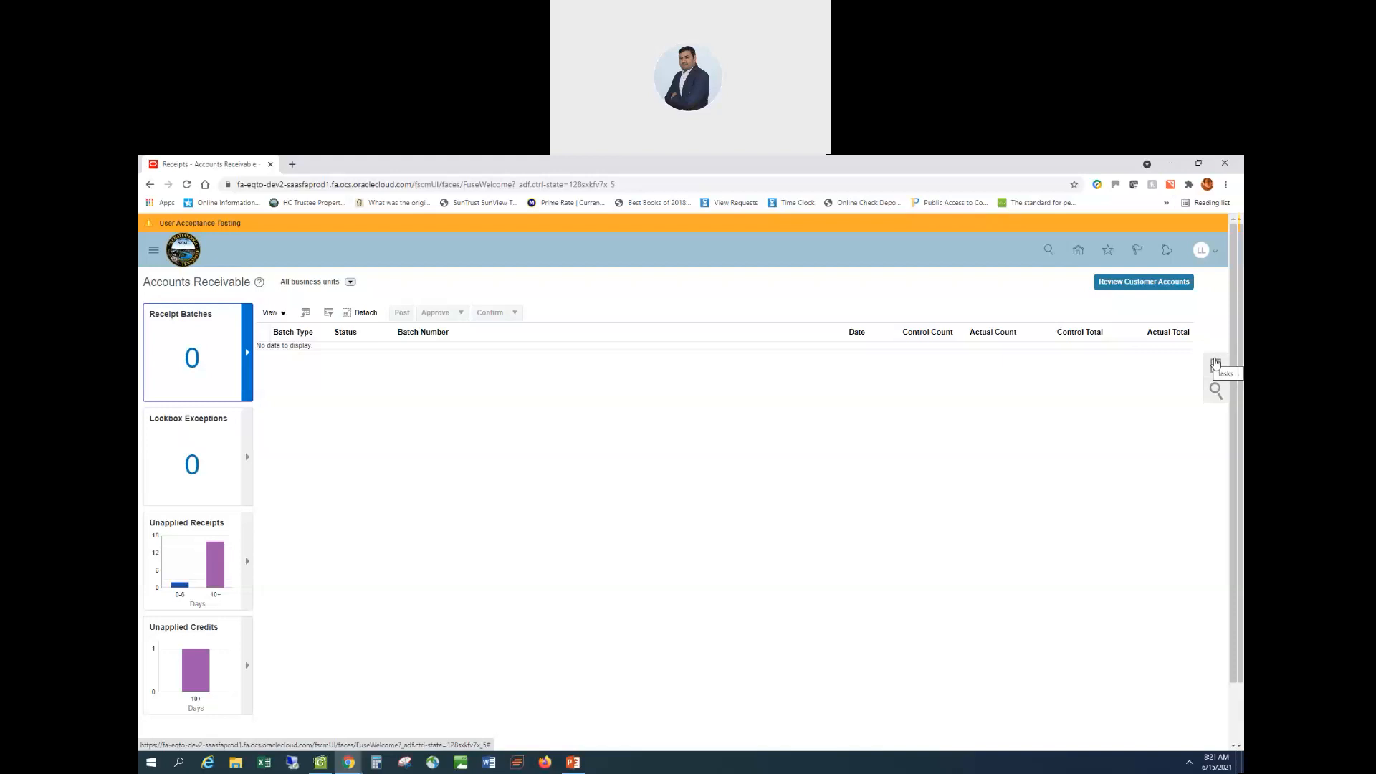
{"action": "left_click", "coordinate": [819, 171]}
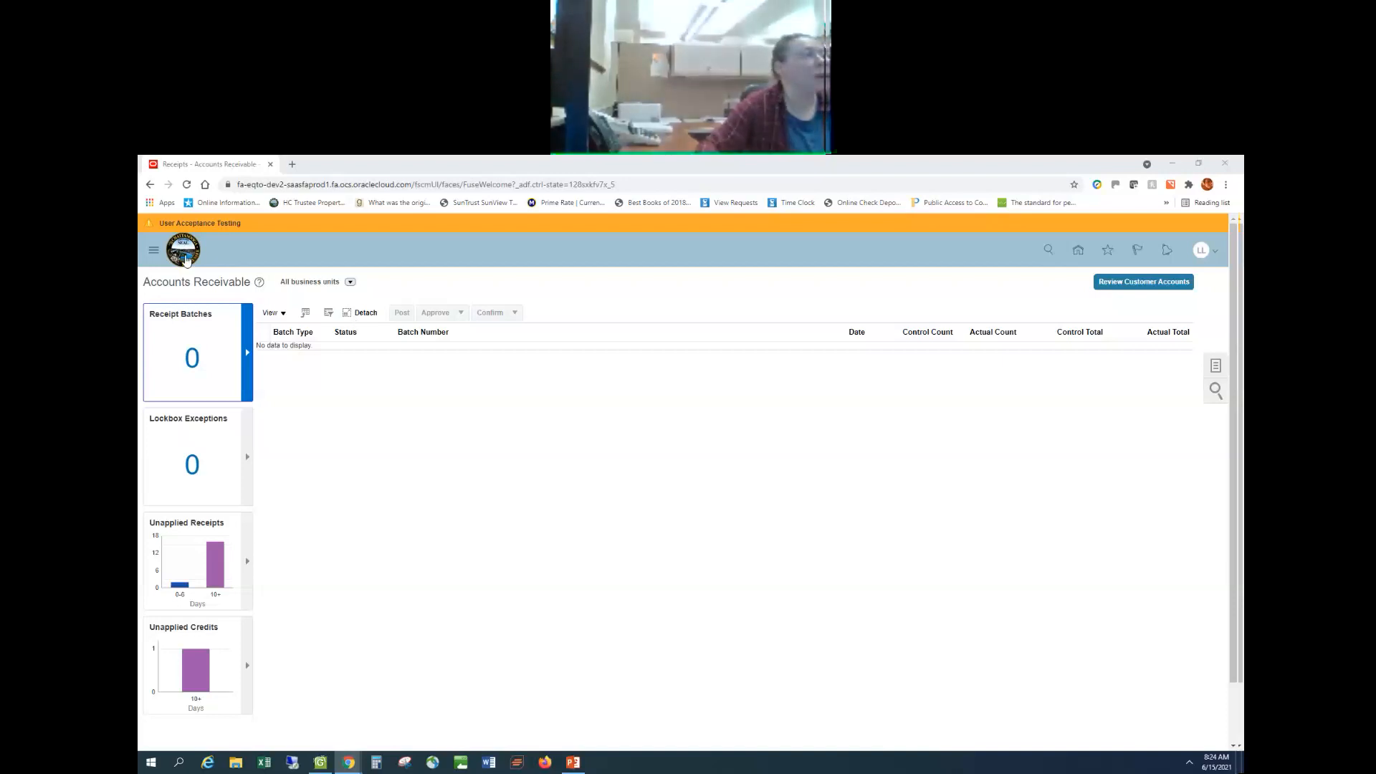
- Reopen Accounts Receivable from the home page and open the Manage Receipts task
{"action": "left_click", "coordinate": [185, 259]}
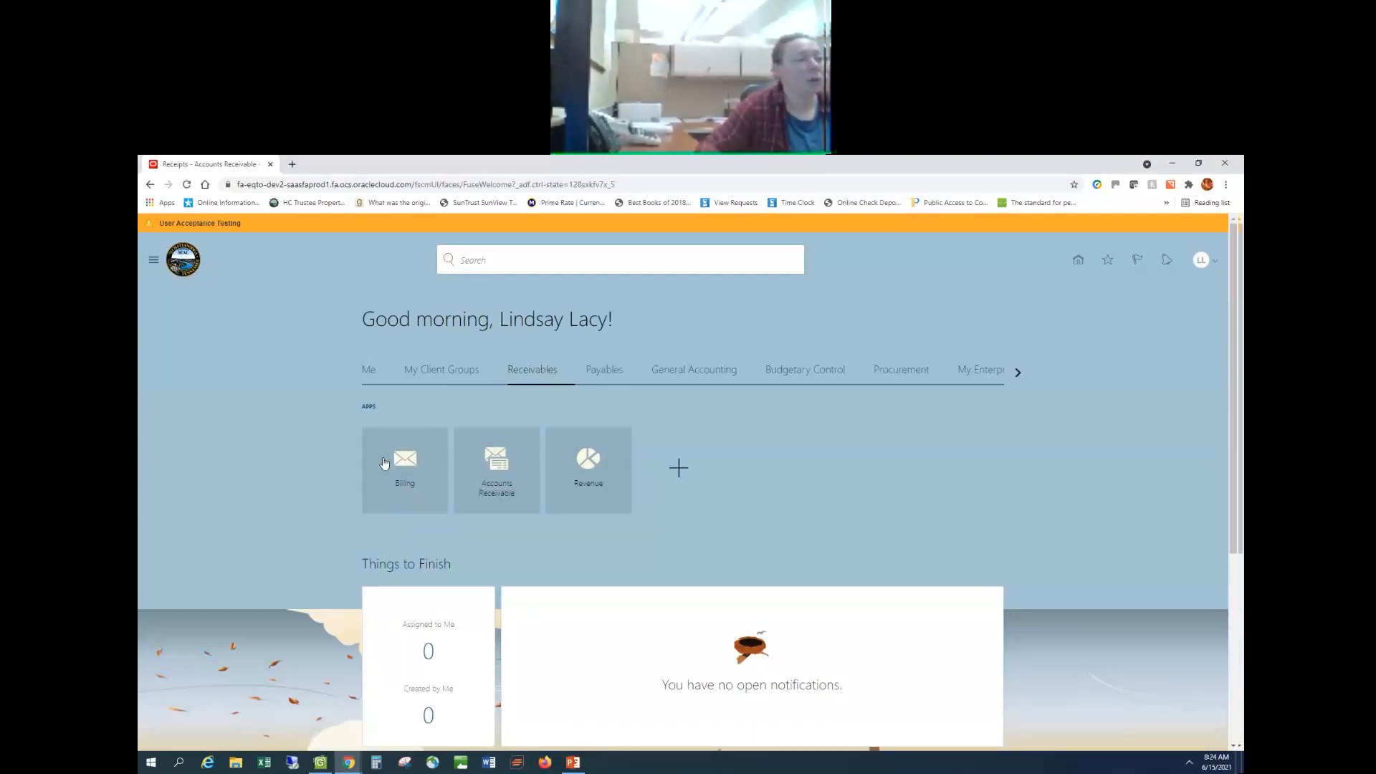
{"action": "left_click", "coordinate": [486, 464]}
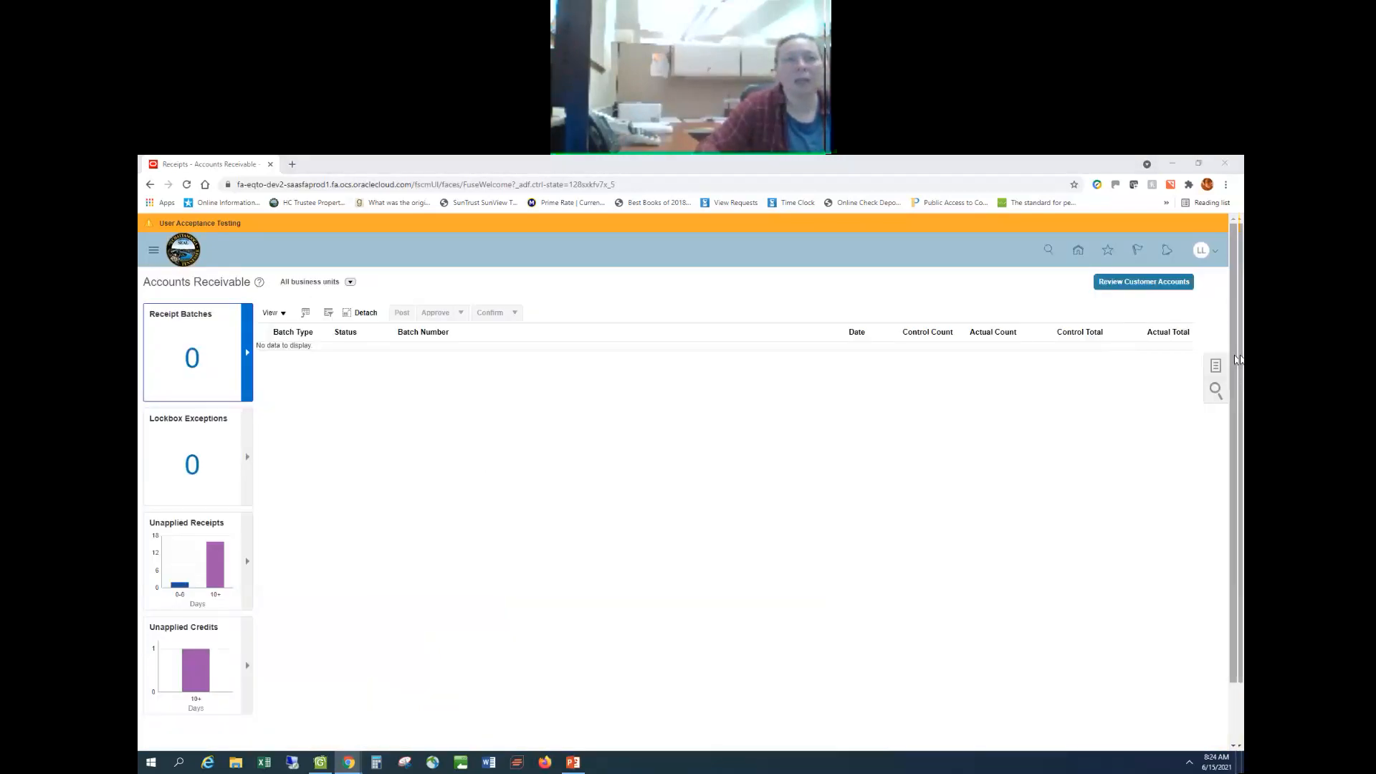
{"action": "left_click", "coordinate": [1216, 367]}
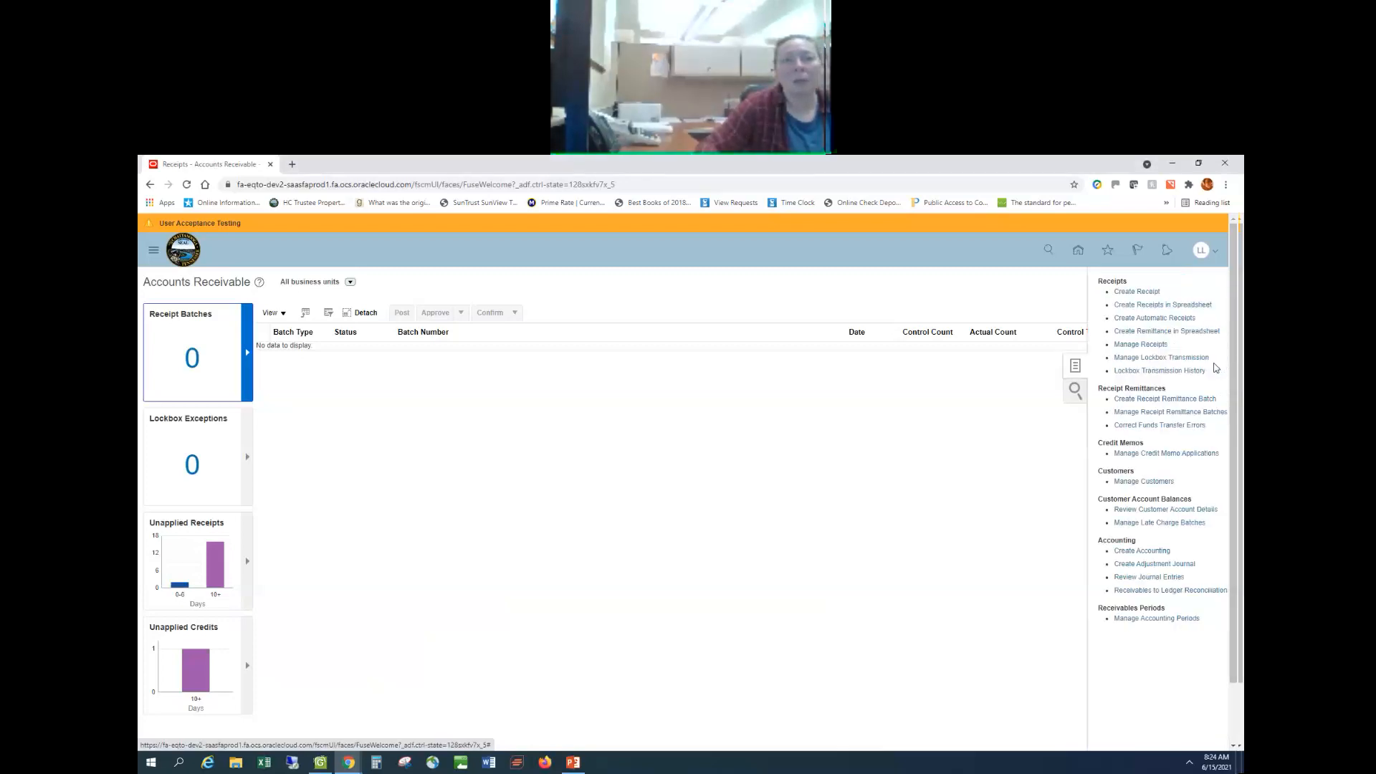
{"action": "left_click", "coordinate": [1134, 345]}
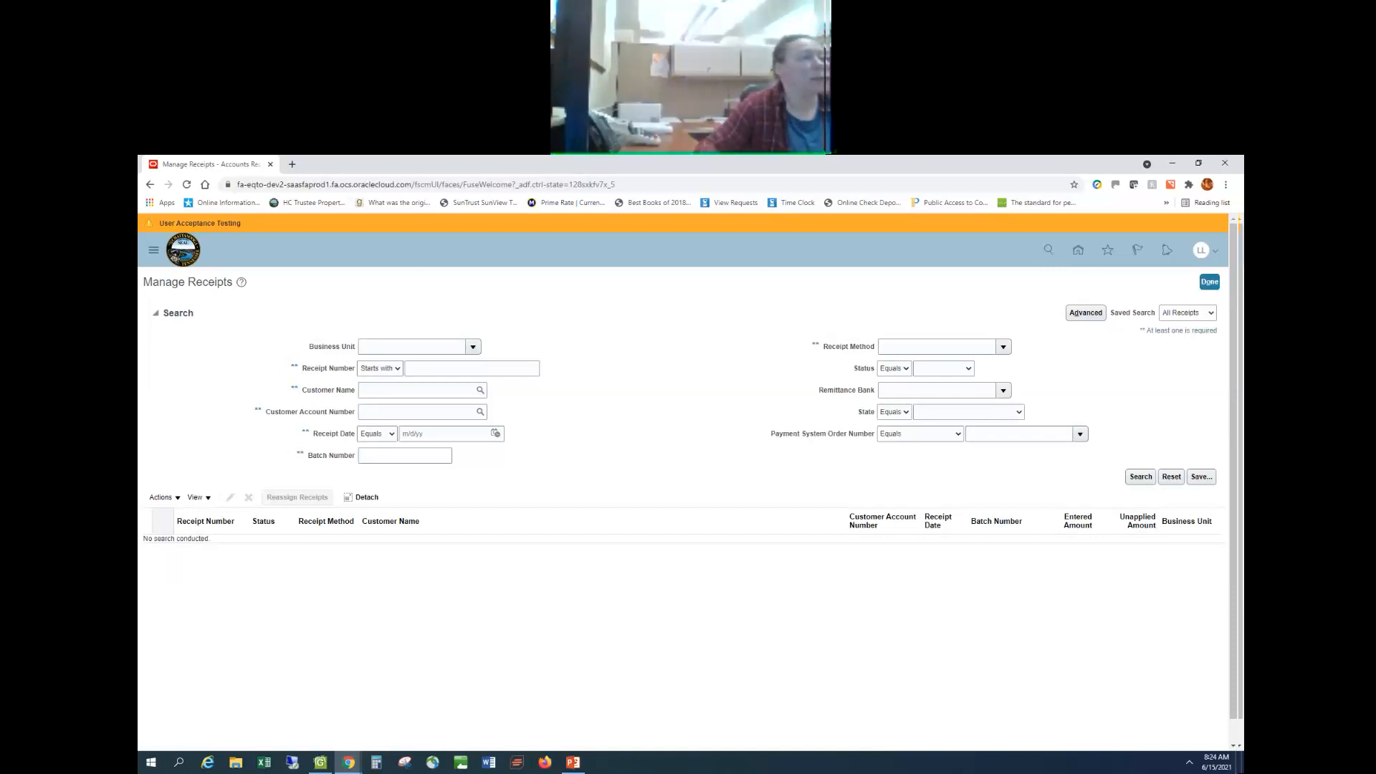
- Search for City of Chattanooga Business Unit receipts with a receipt date of 6/14/21
{"action": "left_click", "coordinate": [474, 351]}
{"action": "left_click", "coordinate": [435, 366]}
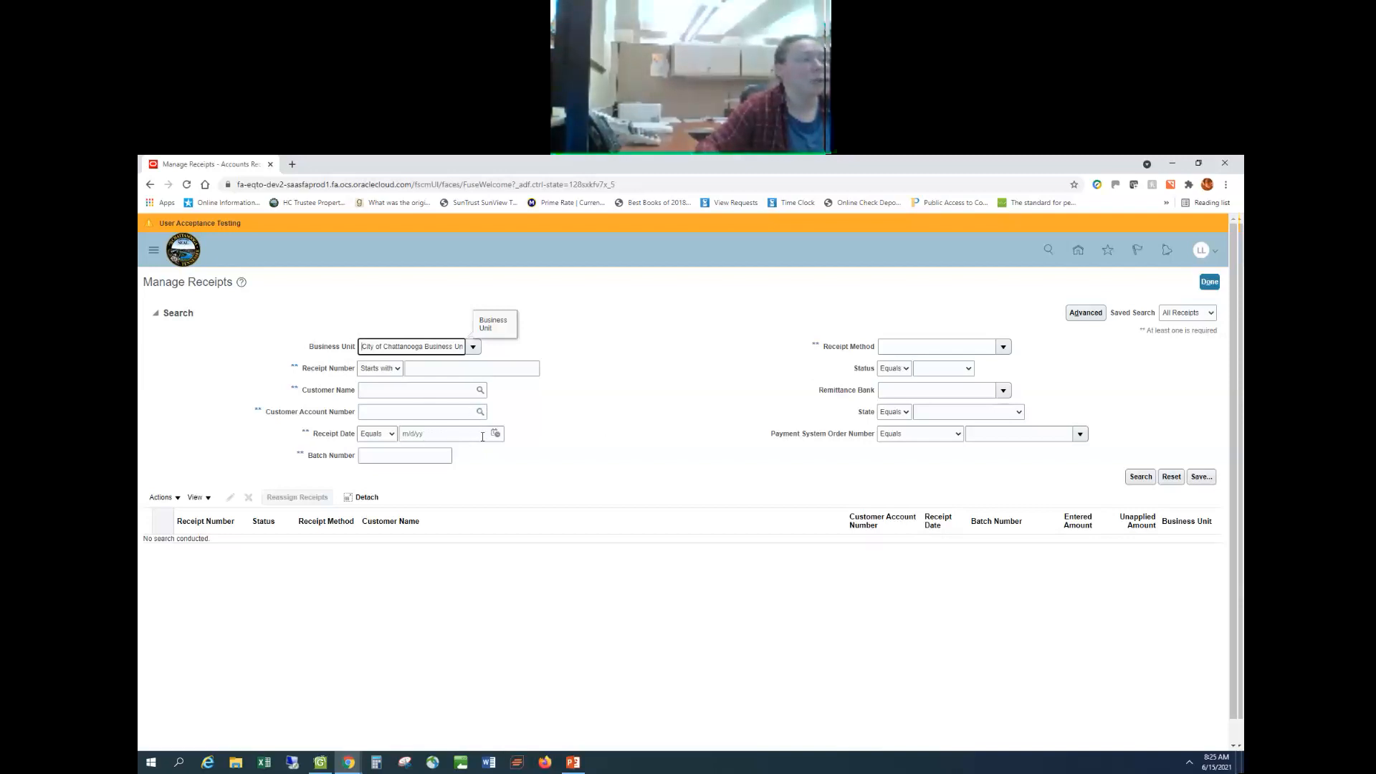
{"action": "left_click", "coordinate": [495, 433]}
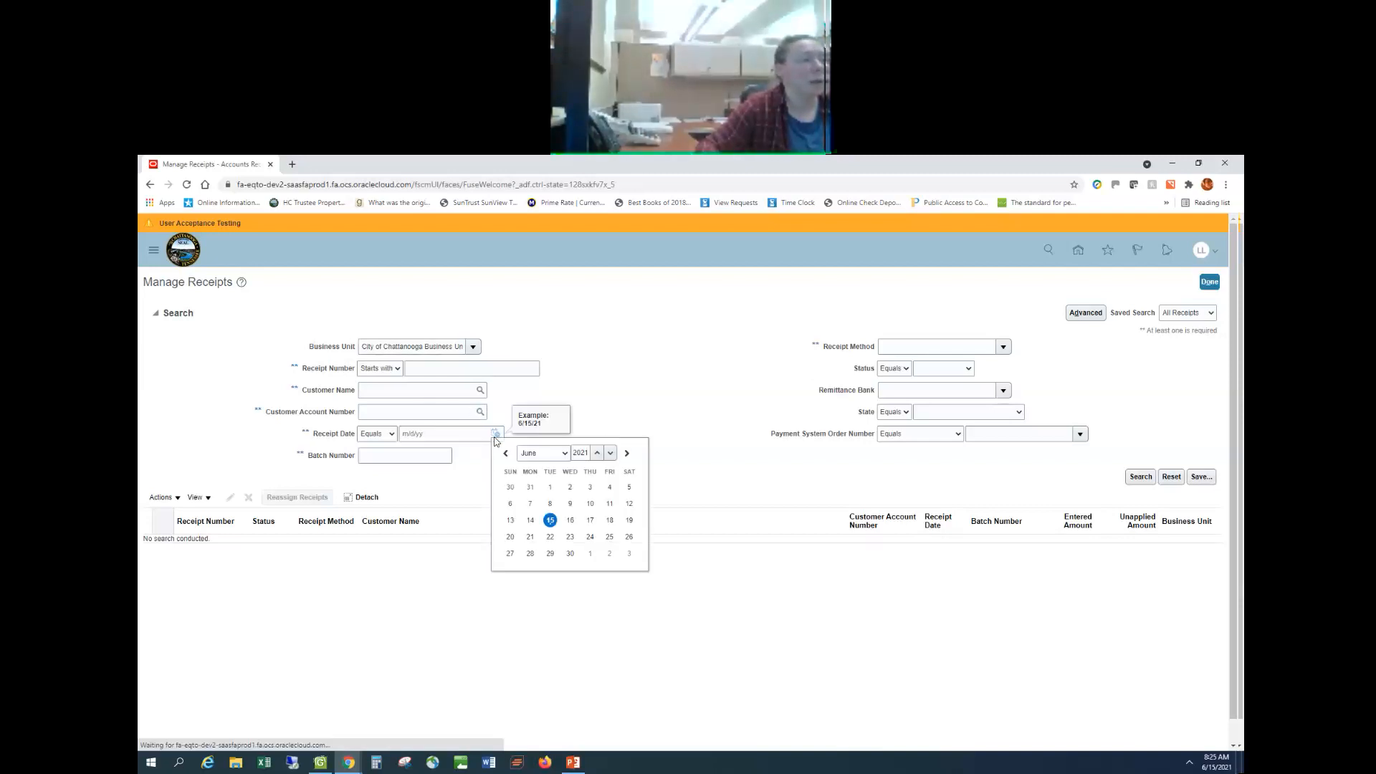
{"action": "left_click", "coordinate": [530, 521]}
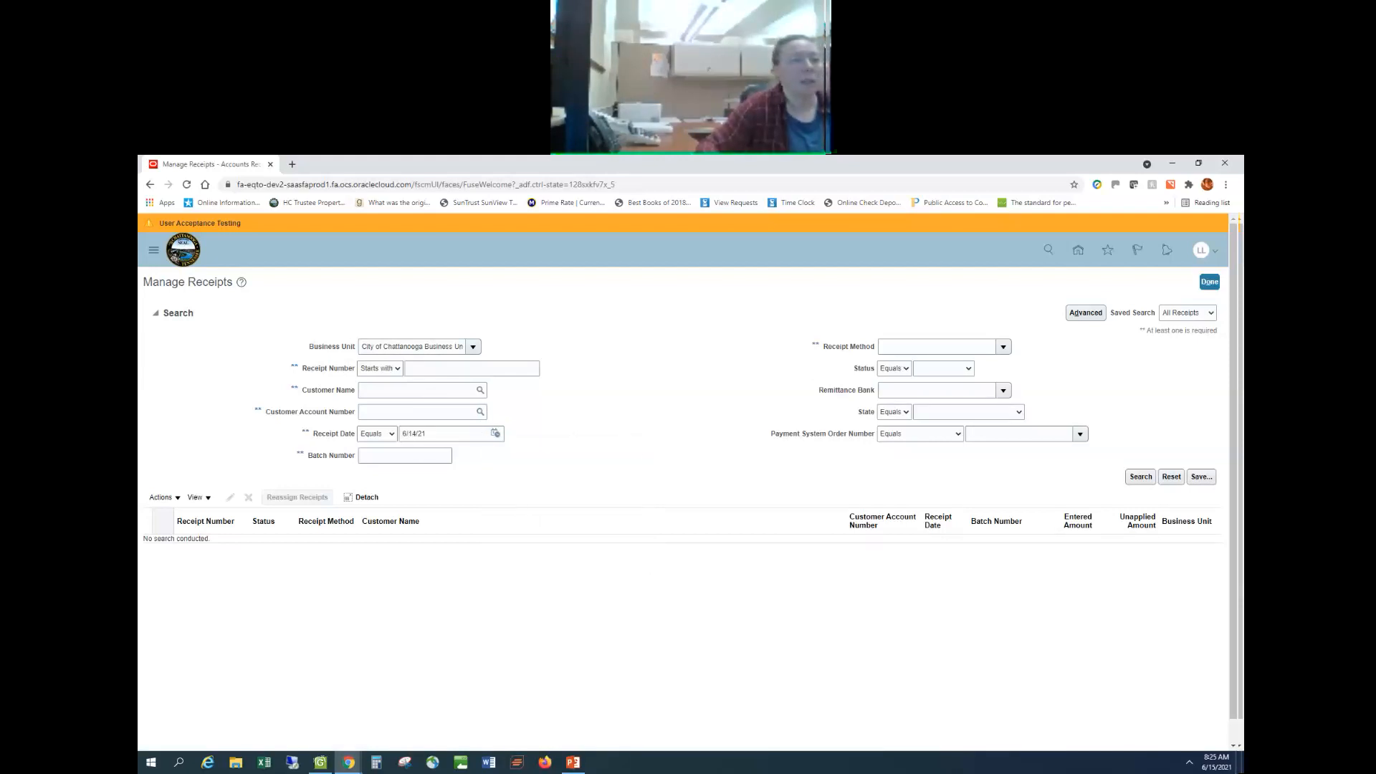
{"action": "left_click", "coordinate": [1143, 479]}
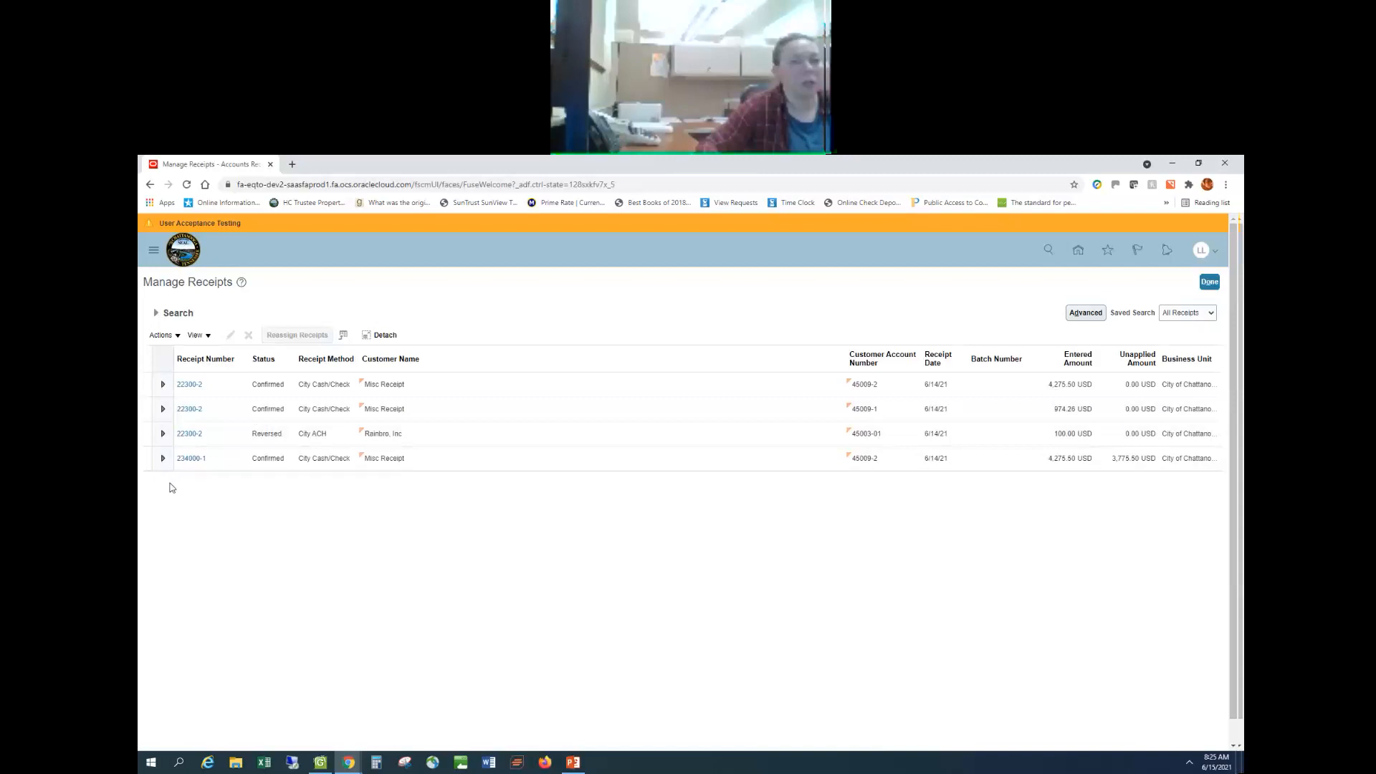
- Open the confirmed 4,275.50 USD Misc Receipt entry numbered 22300-2 and reverse it with Nonsufficient funds as both category and reason
{"action": "left_click", "coordinate": [189, 388]}
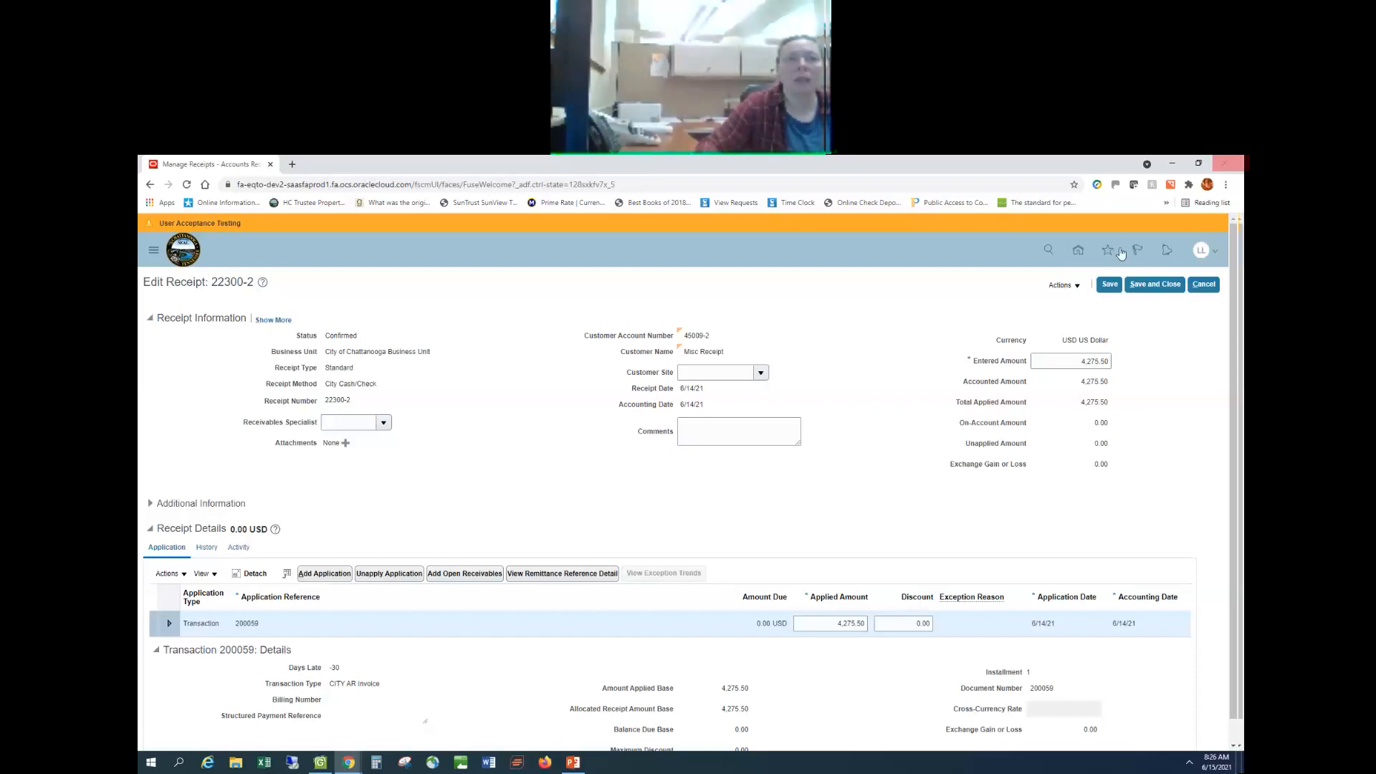
{"action": "left_click", "coordinate": [1077, 286]}
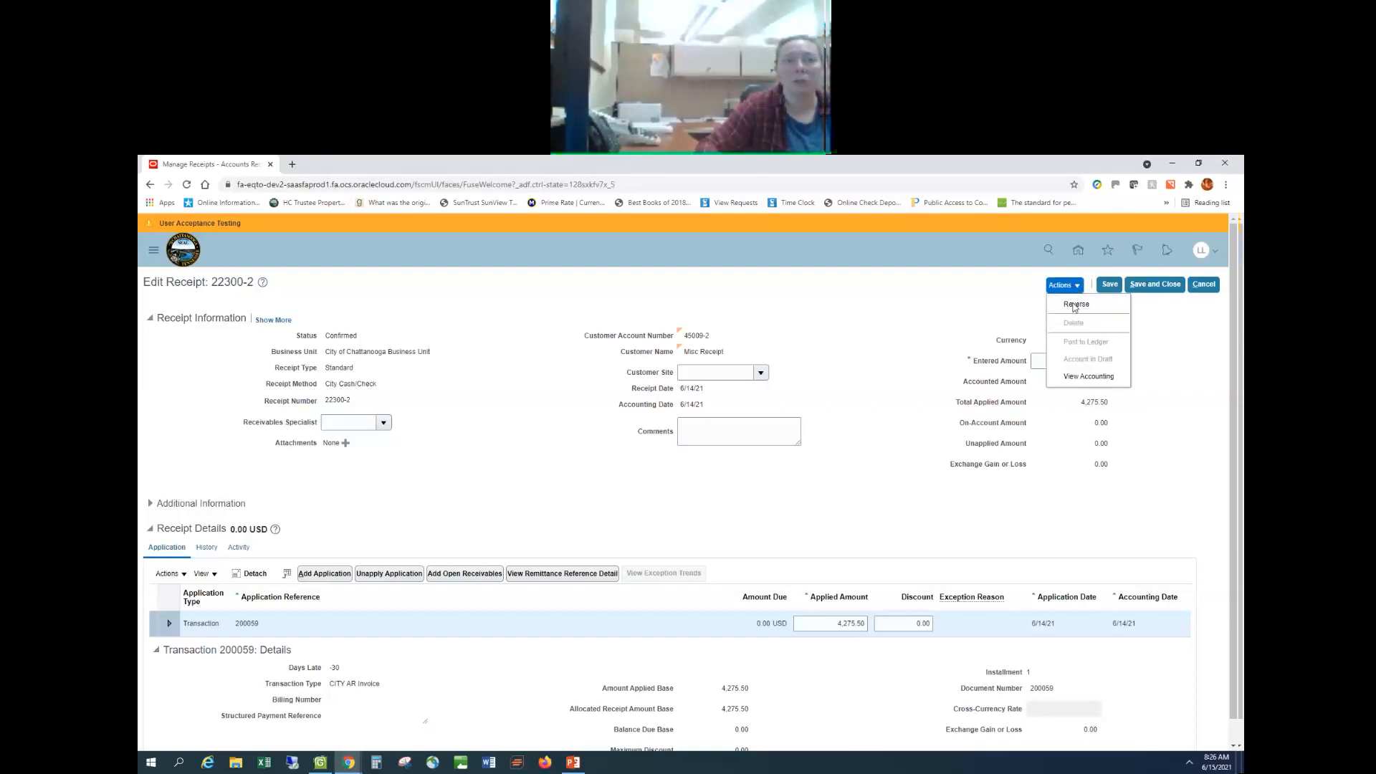
{"action": "left_click", "coordinate": [1075, 305]}
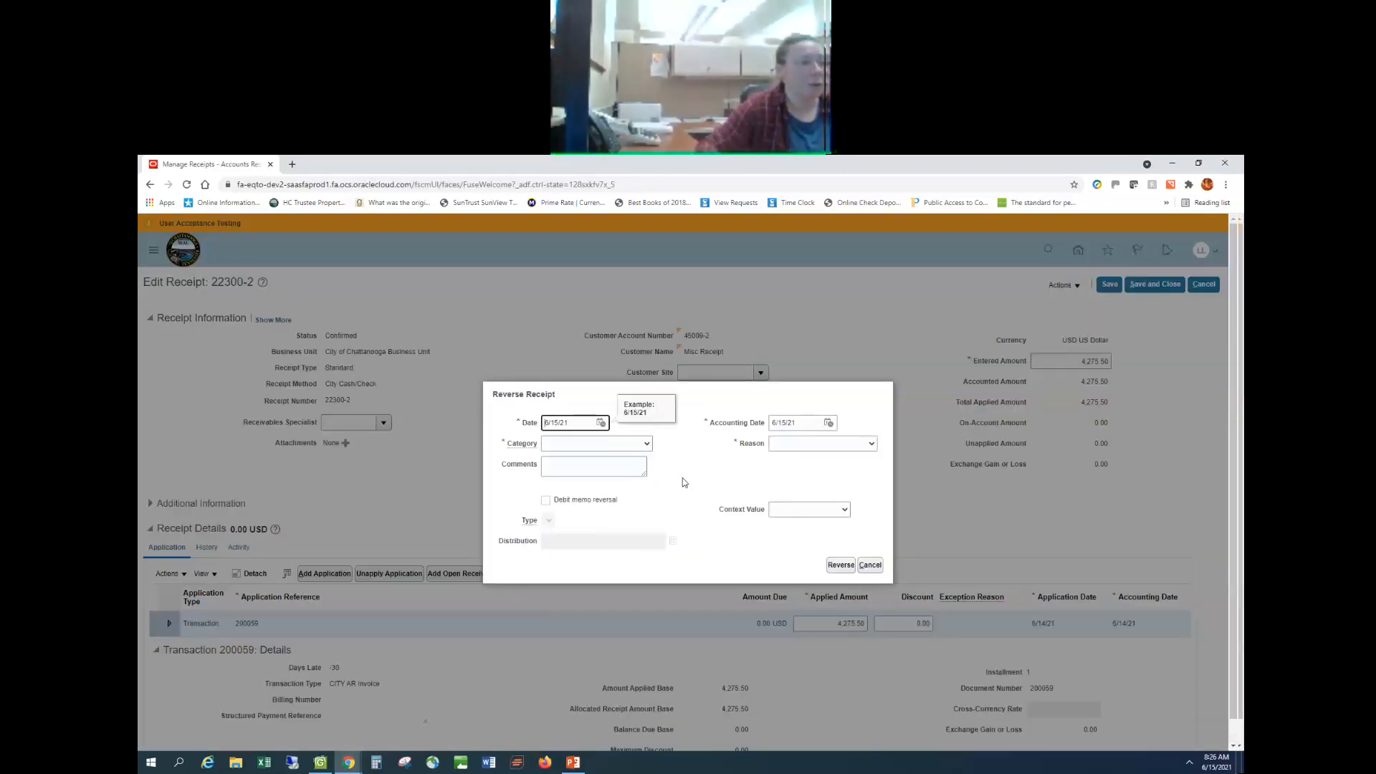
{"action": "left_click", "coordinate": [647, 445]}
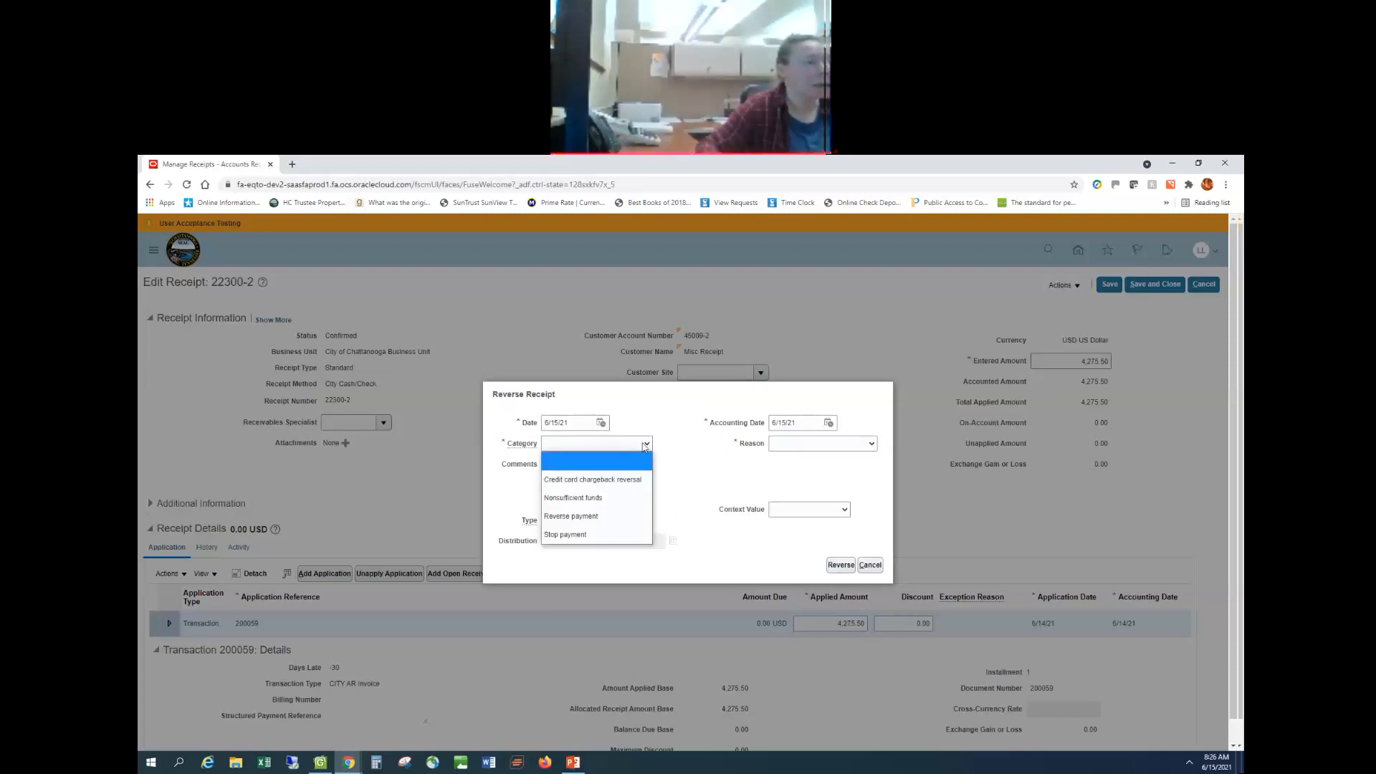
{"action": "left_click", "coordinate": [612, 500]}
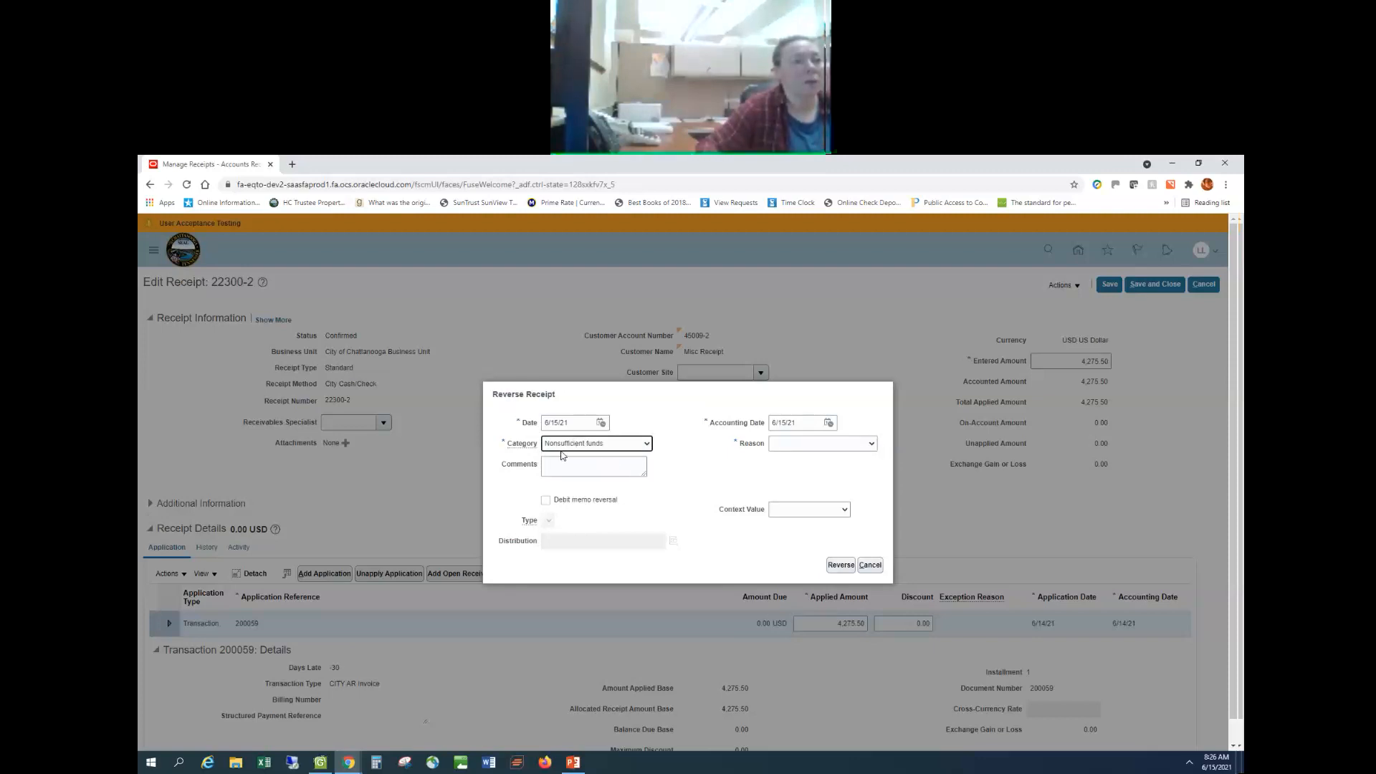
{"action": "left_click", "coordinate": [871, 444]}
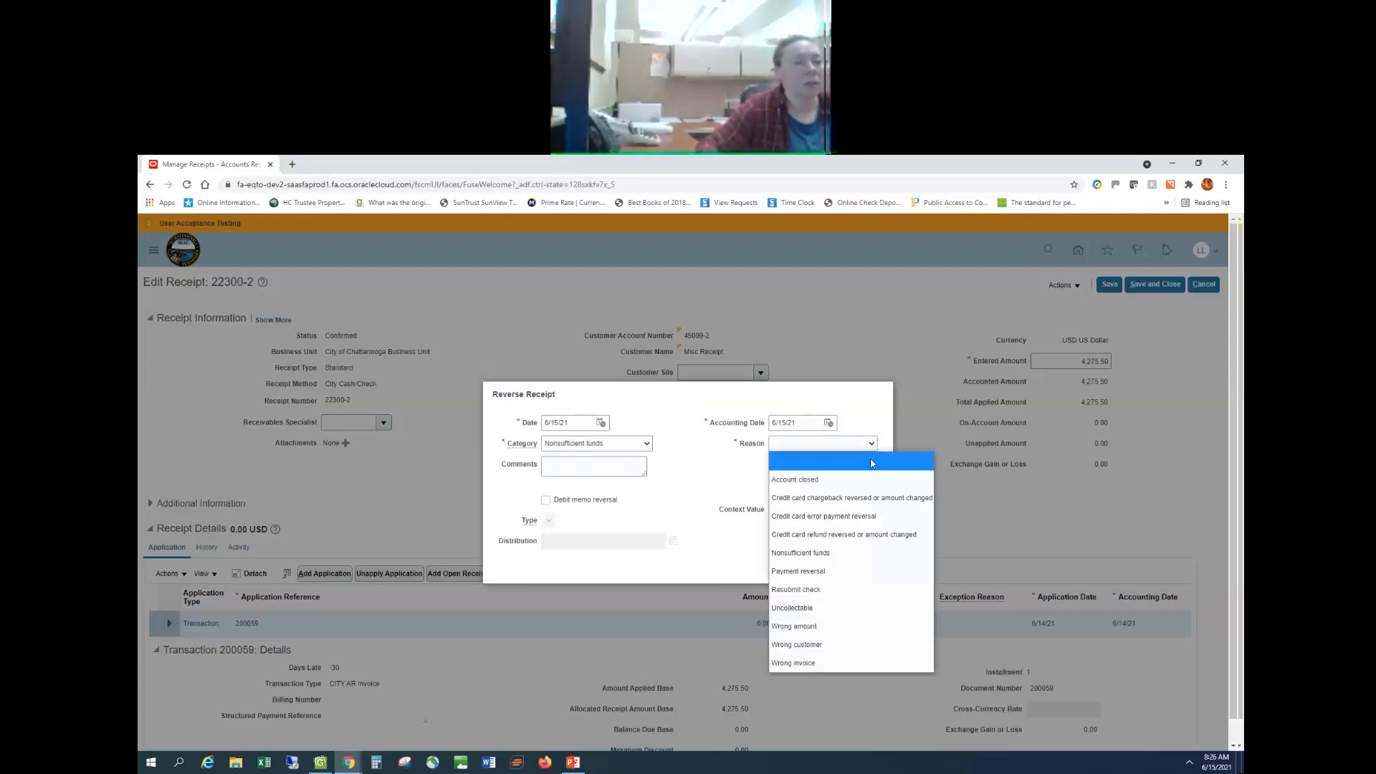
{"action": "left_click", "coordinate": [860, 554]}
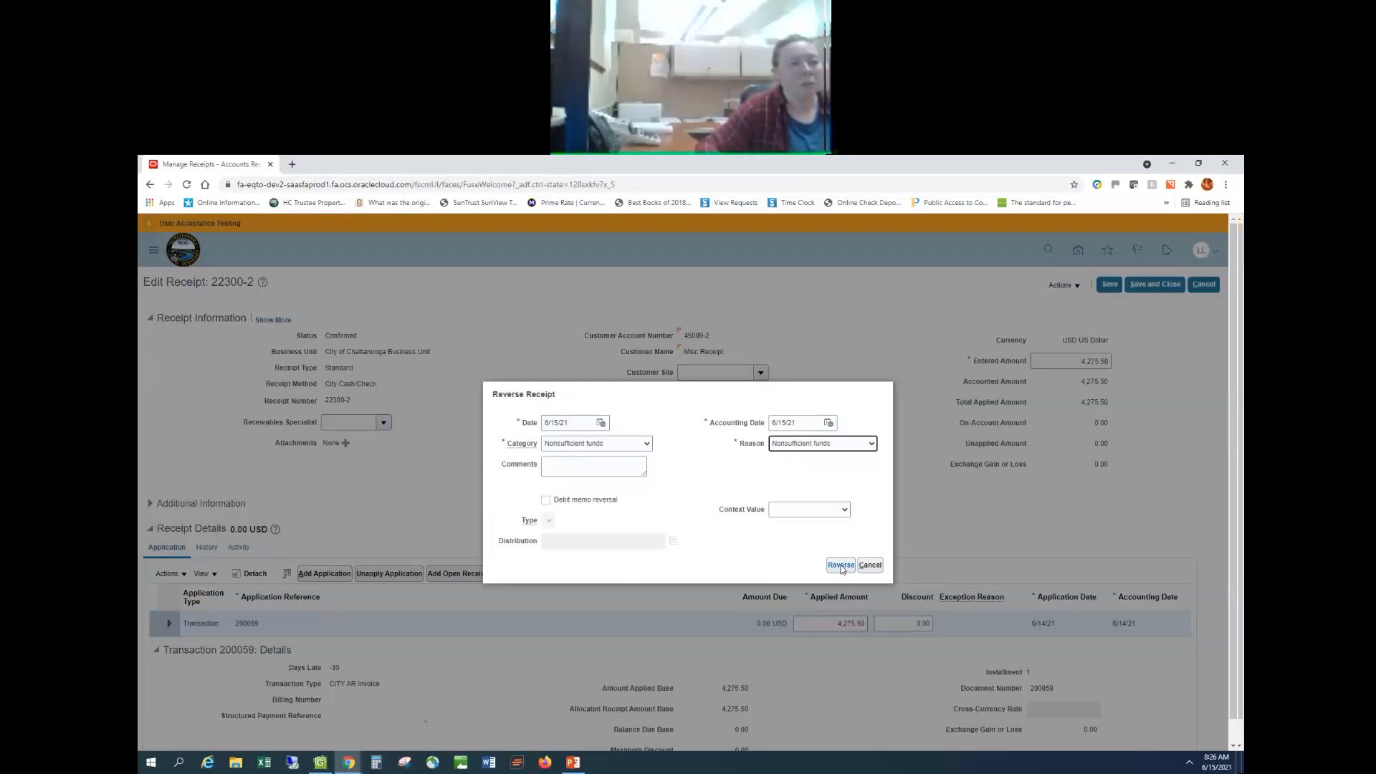
{"action": "left_click", "coordinate": [842, 566]}
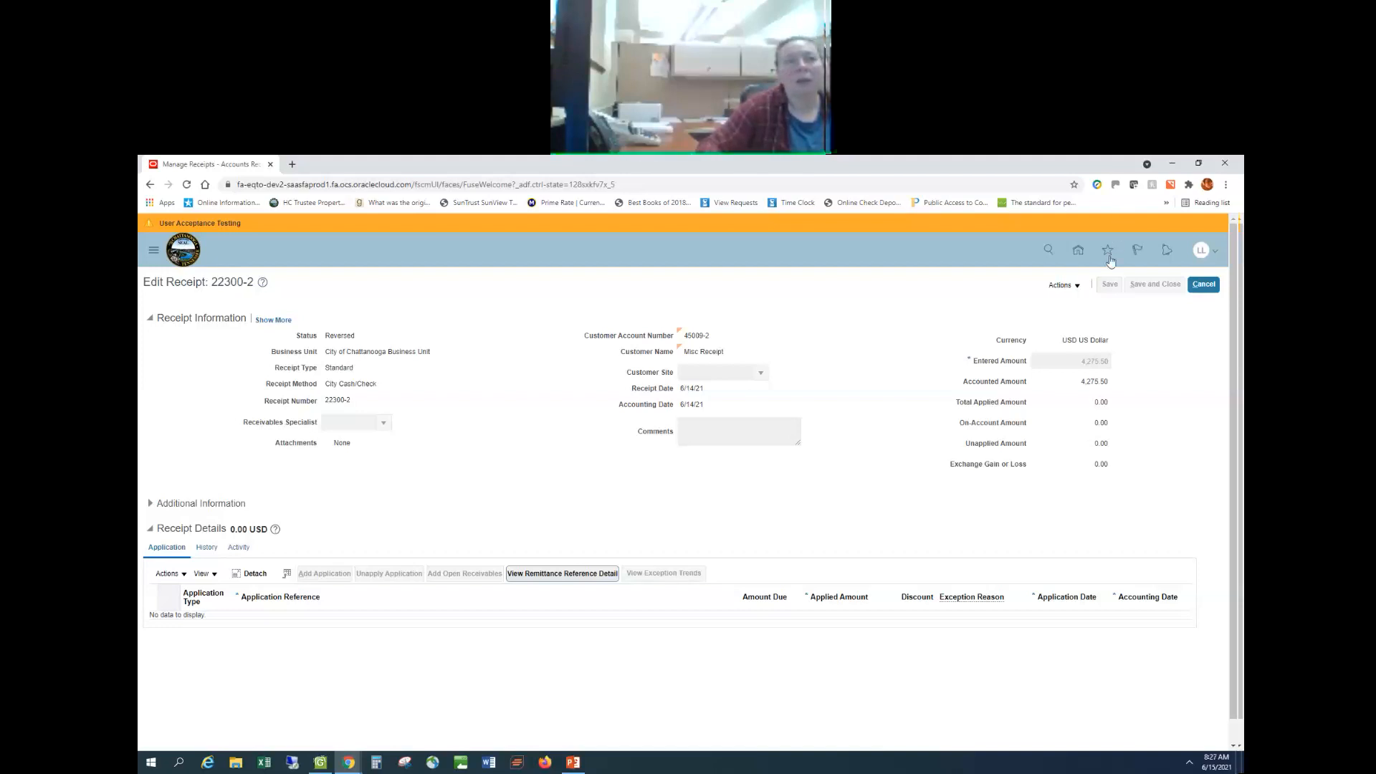
- Leave the reversed receipt's edit page without further changes and return to the list of found receipts
{"action": "left_click", "coordinate": [1077, 286]}
{"action": "left_click", "coordinate": [1158, 308]}
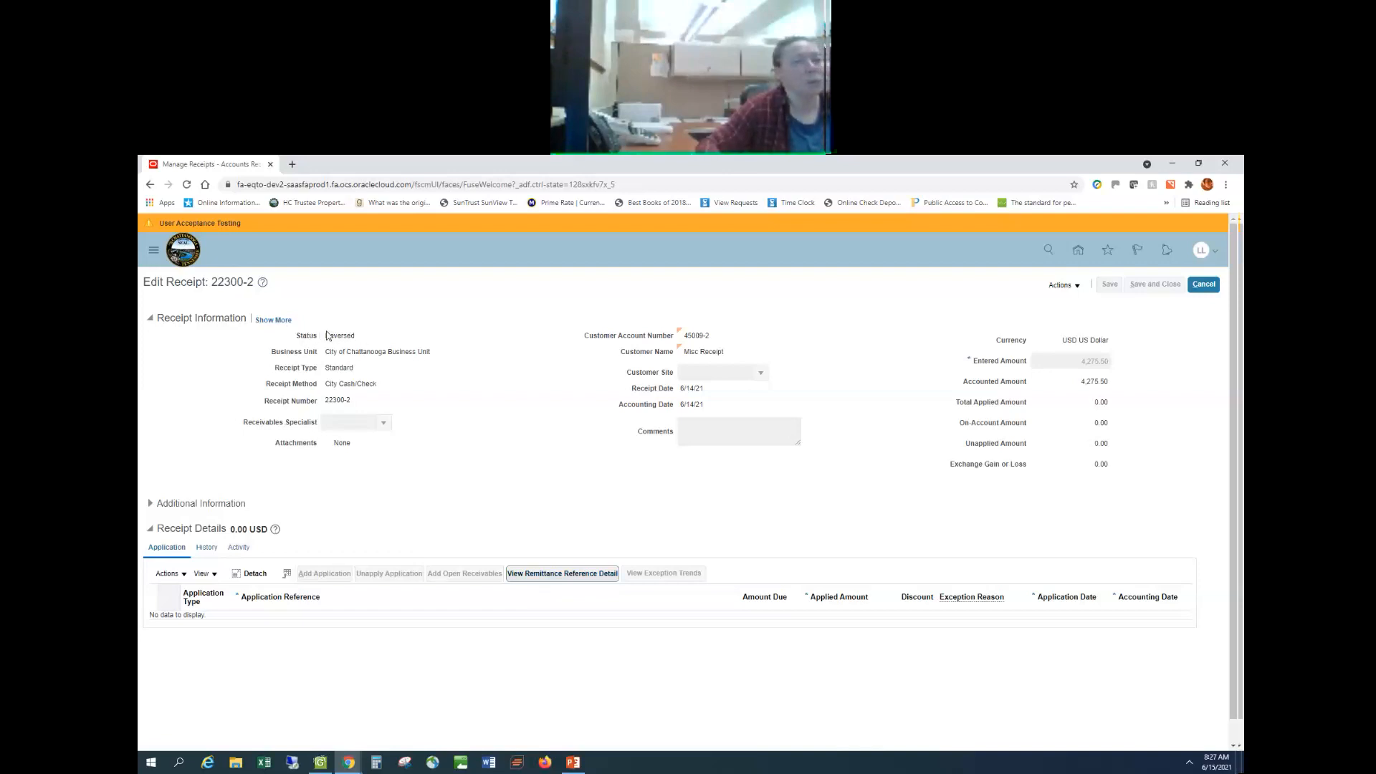
{"action": "left_click", "coordinate": [1214, 287]}
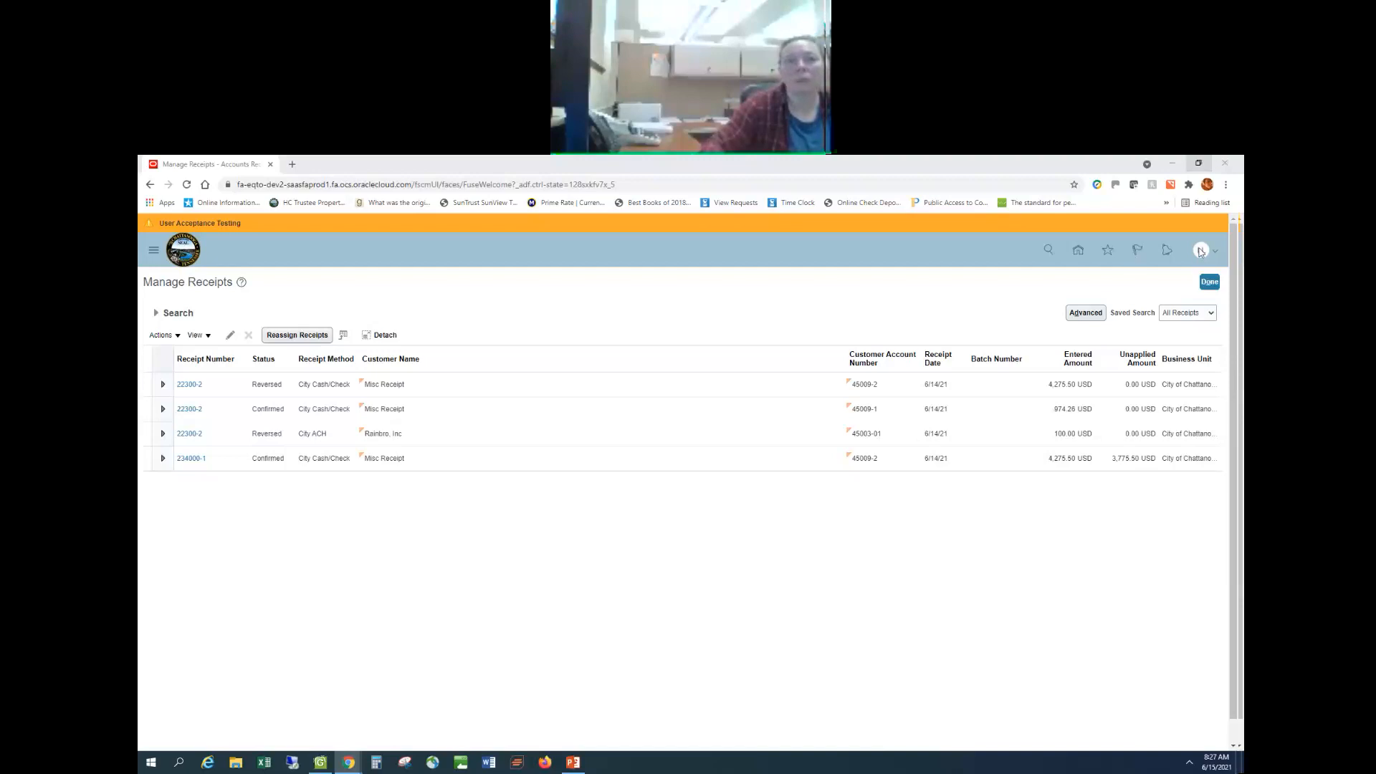
- Leave the found receipts list, reopen Accounts Receivable from the home page and open the Manage Receipts task
{"action": "left_click", "coordinate": [1209, 283]}
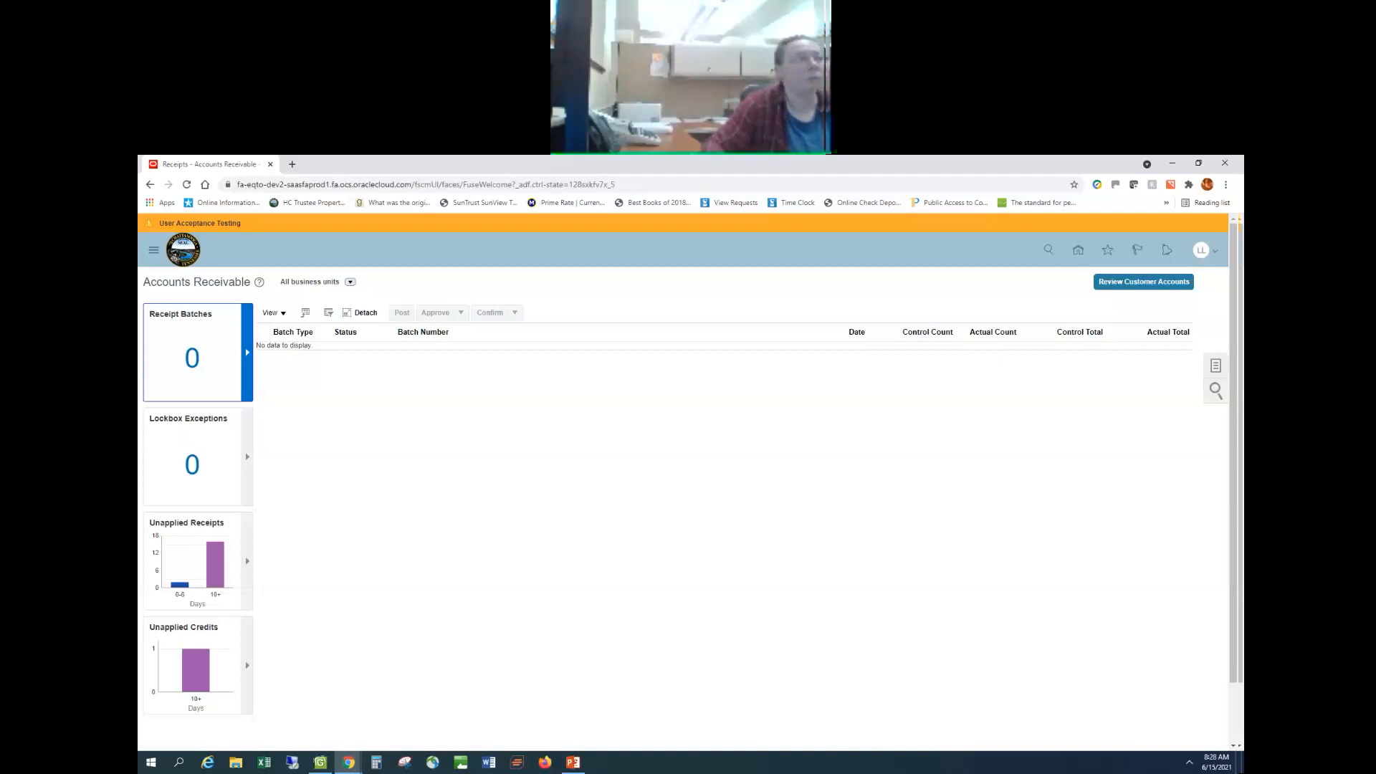
{"action": "left_click", "coordinate": [189, 248]}
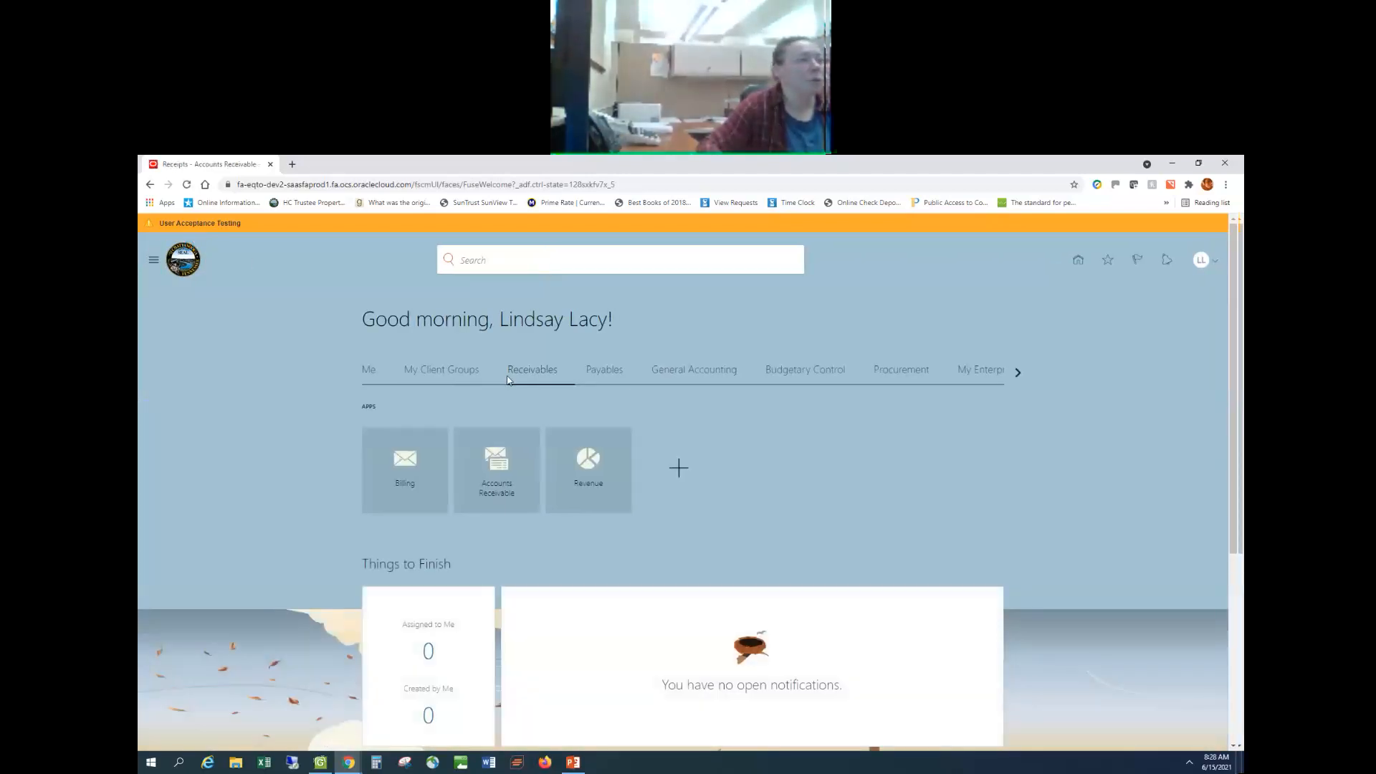
{"action": "left_click", "coordinate": [498, 465]}
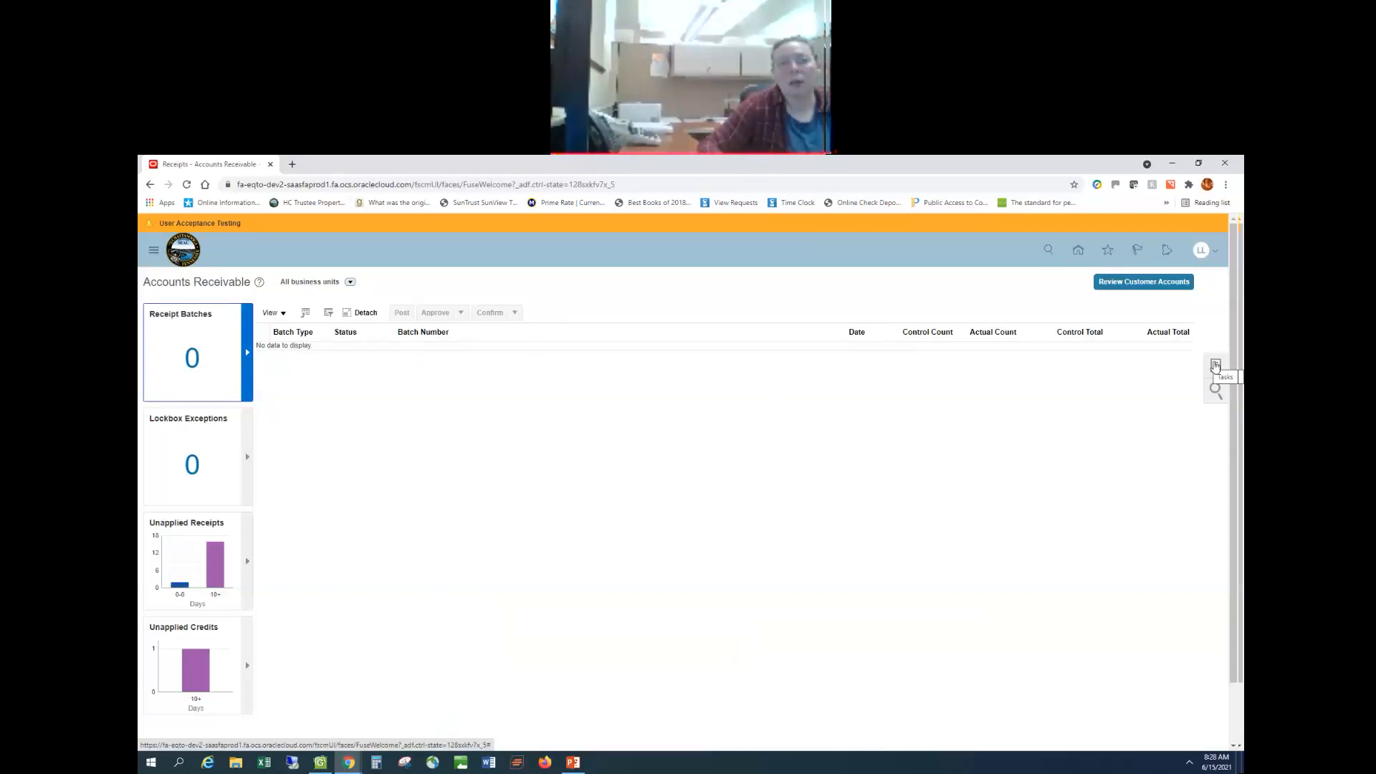
{"action": "left_click", "coordinate": [1216, 366]}
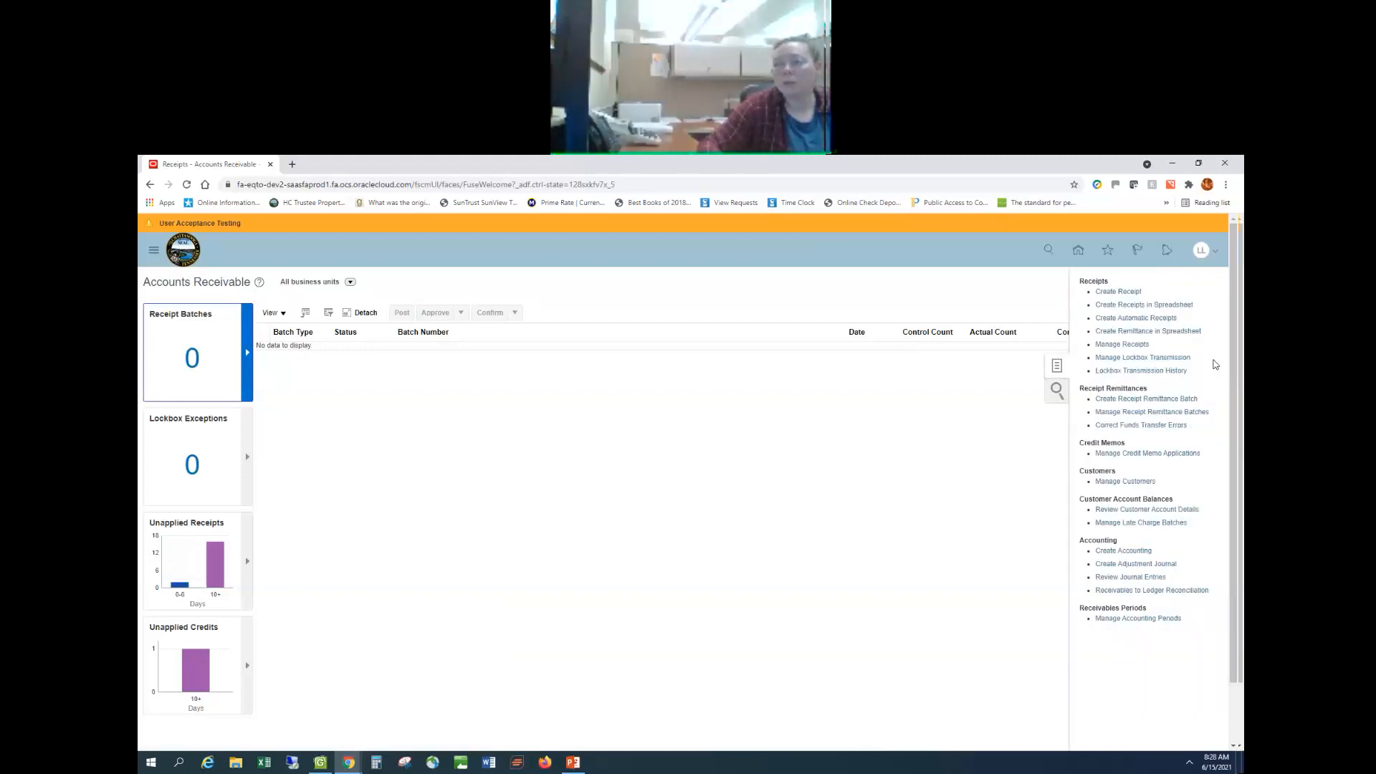
{"action": "left_click", "coordinate": [1142, 345]}
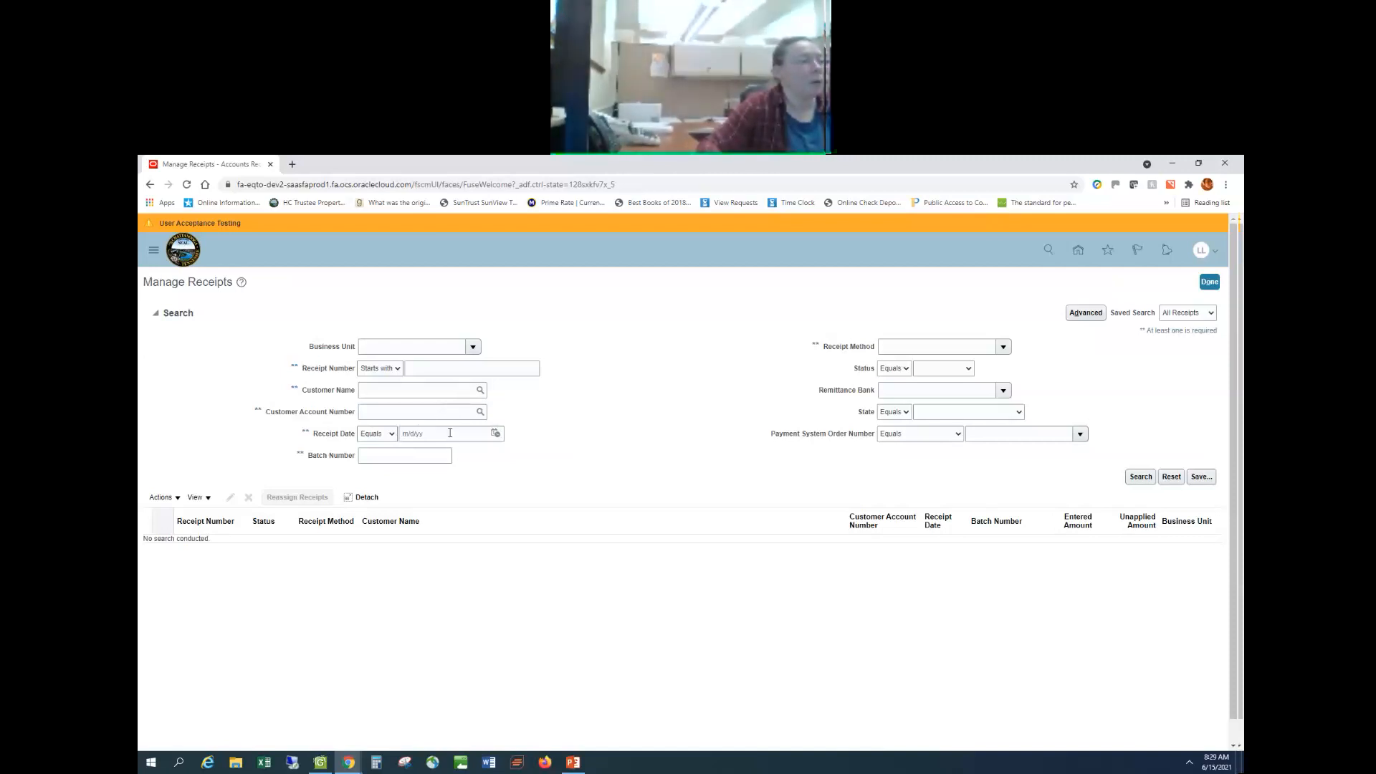
- Search for receipts with a receipt date of 6/14/21
{"action": "left_click", "coordinate": [496, 434]}
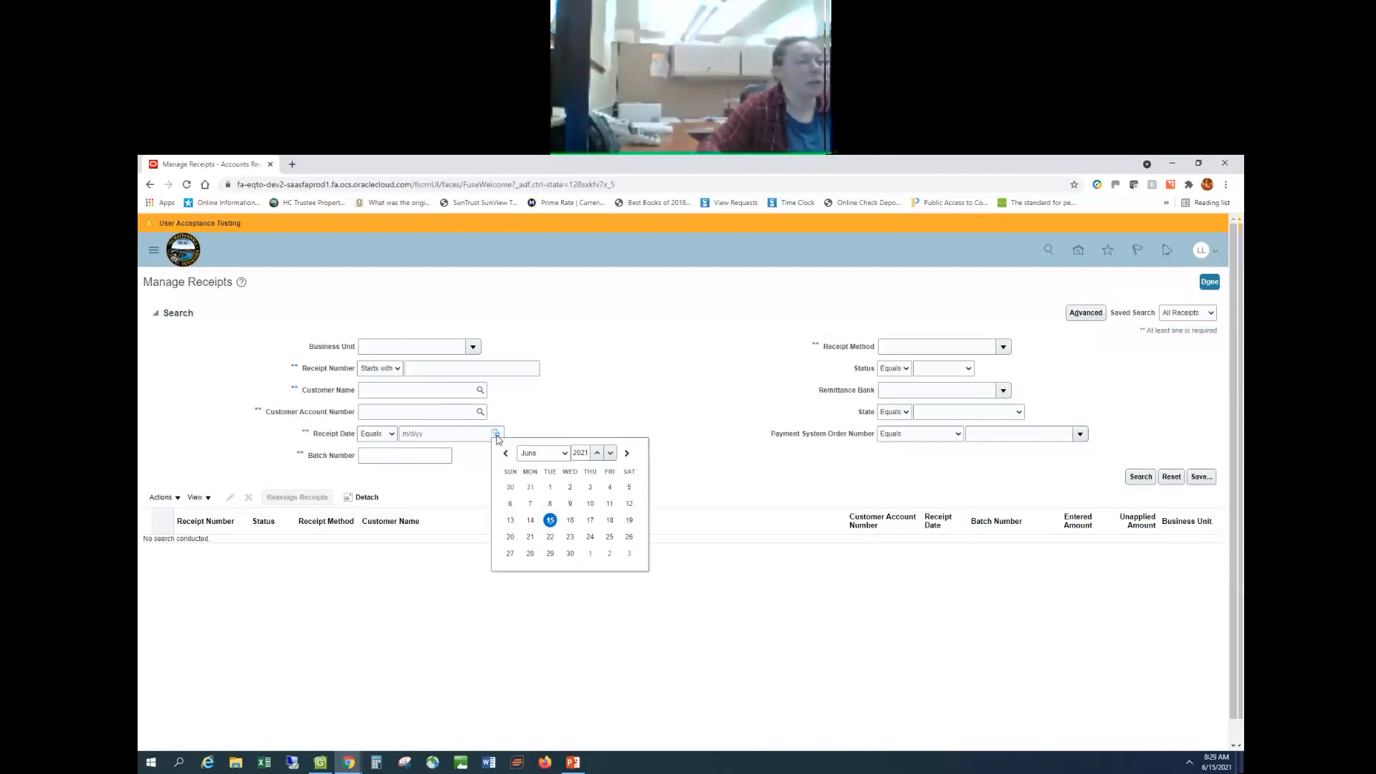
{"action": "left_click", "coordinate": [530, 521]}
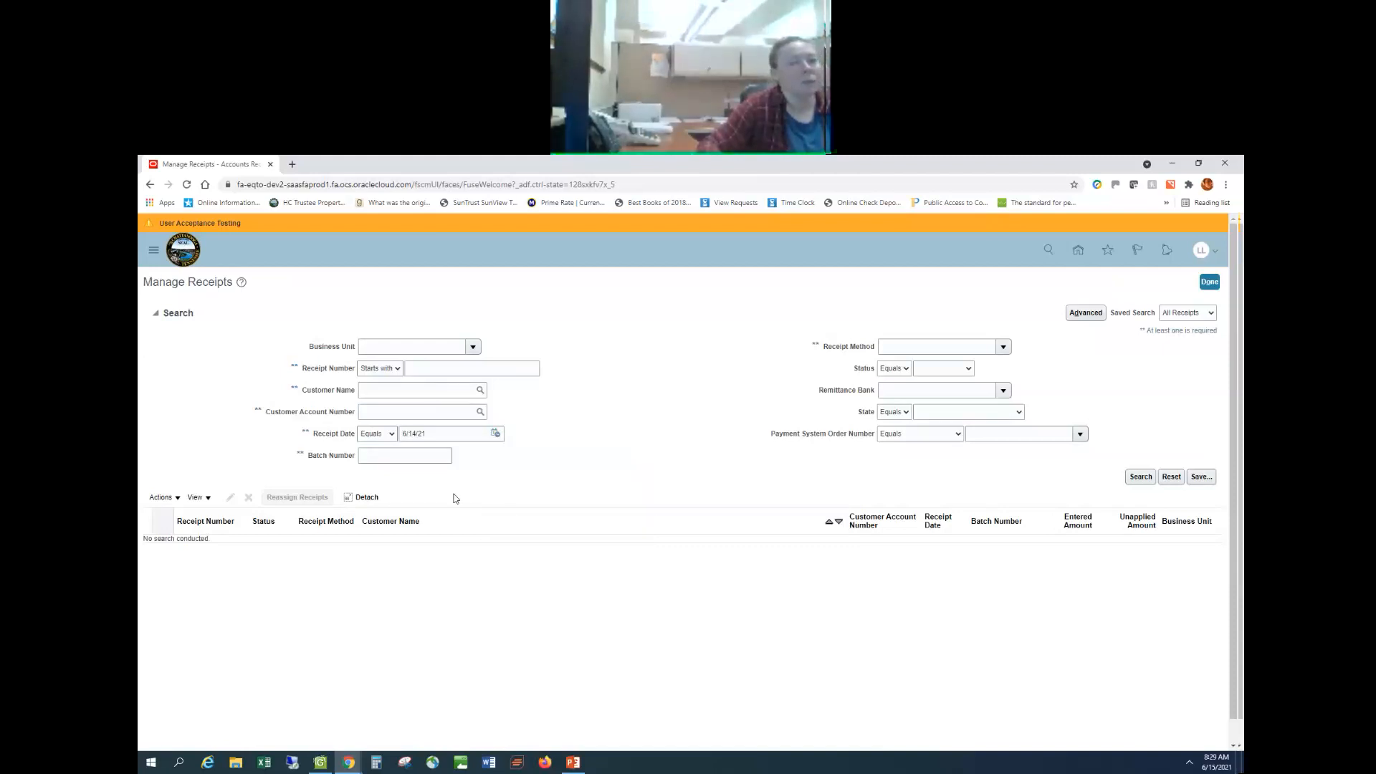
{"action": "left_click", "coordinate": [1141, 477]}
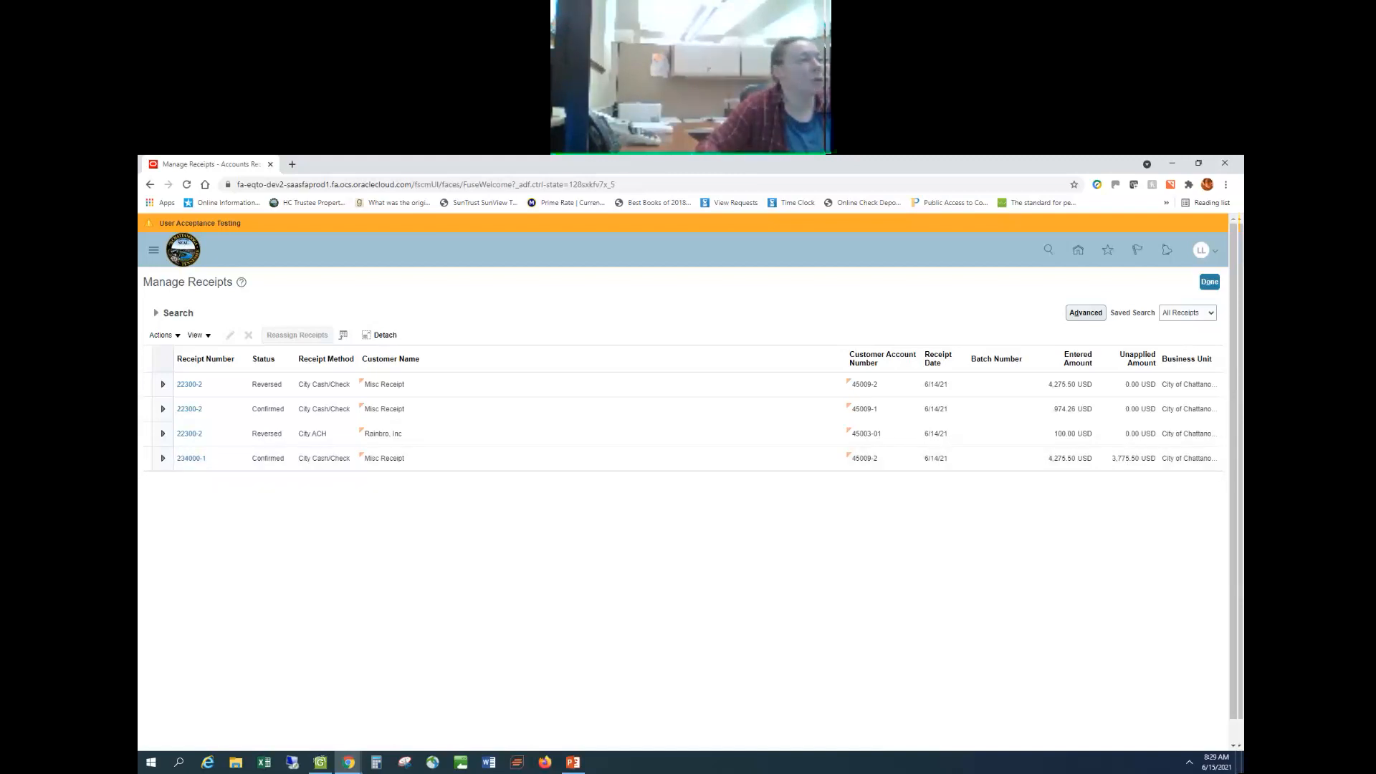
- Open the confirmed 4,275.50 USD Misc Receipt entry and try to create a 3,775.50 USD write-off with Refund write-off as the receivables activity
{"action": "left_click", "coordinate": [198, 461]}
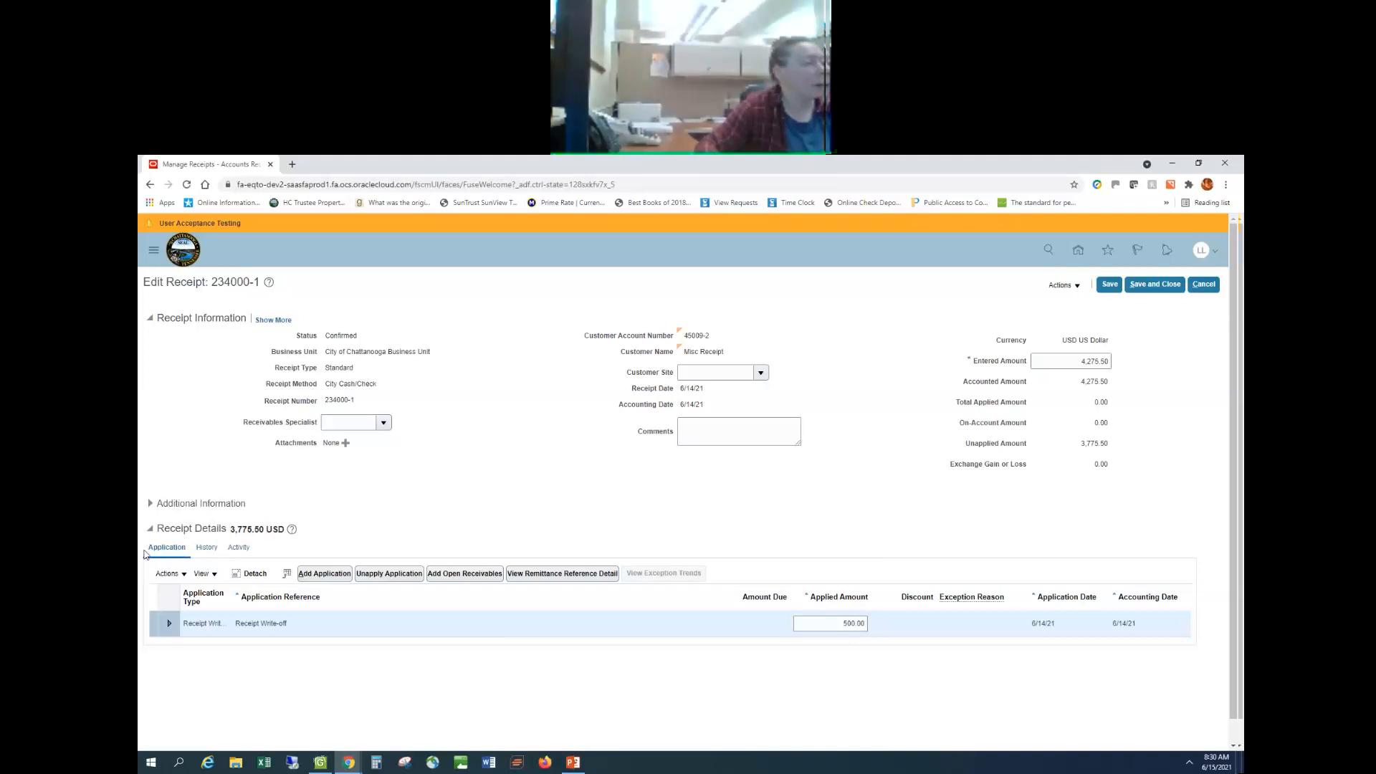
{"action": "left_click", "coordinate": [184, 576]}
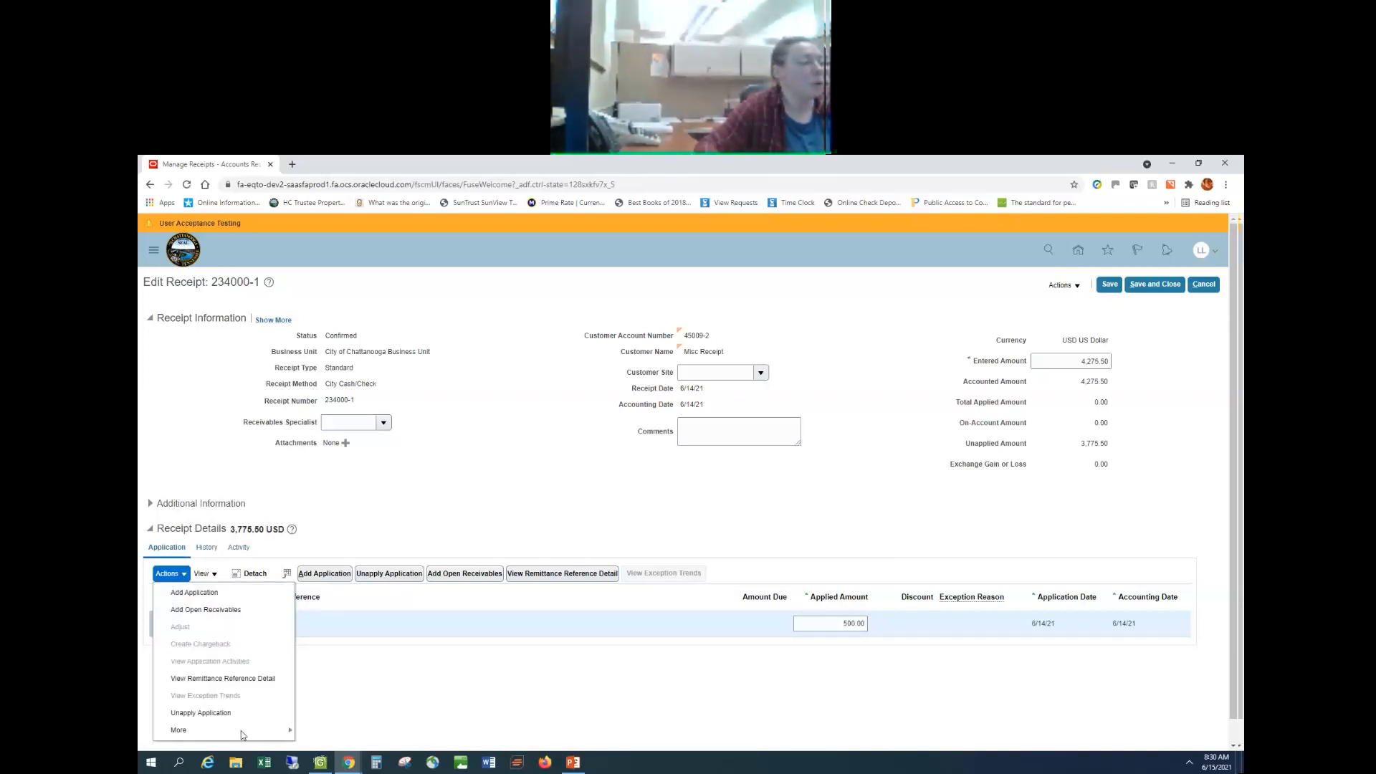
{"action": "mouse_move", "coordinate": [241, 735]}
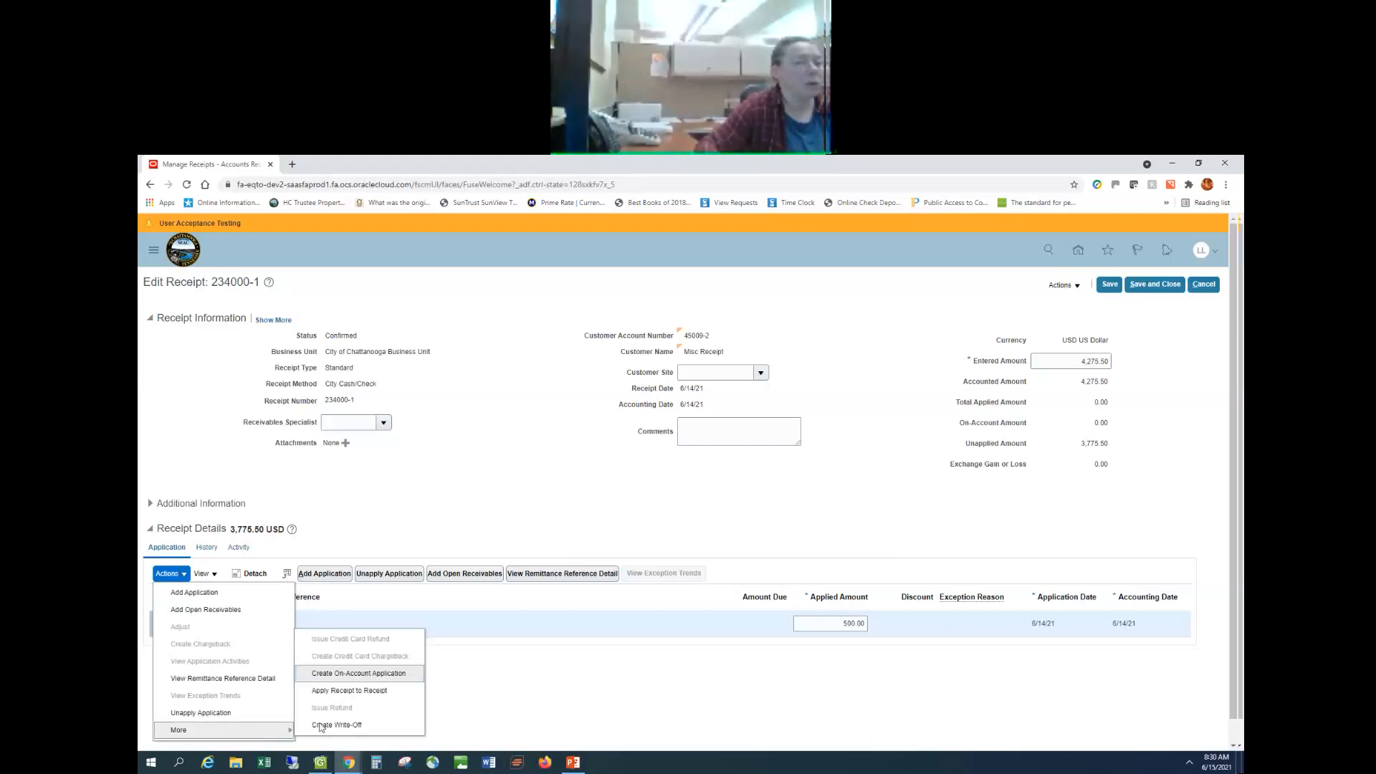
{"action": "left_click", "coordinate": [366, 726]}
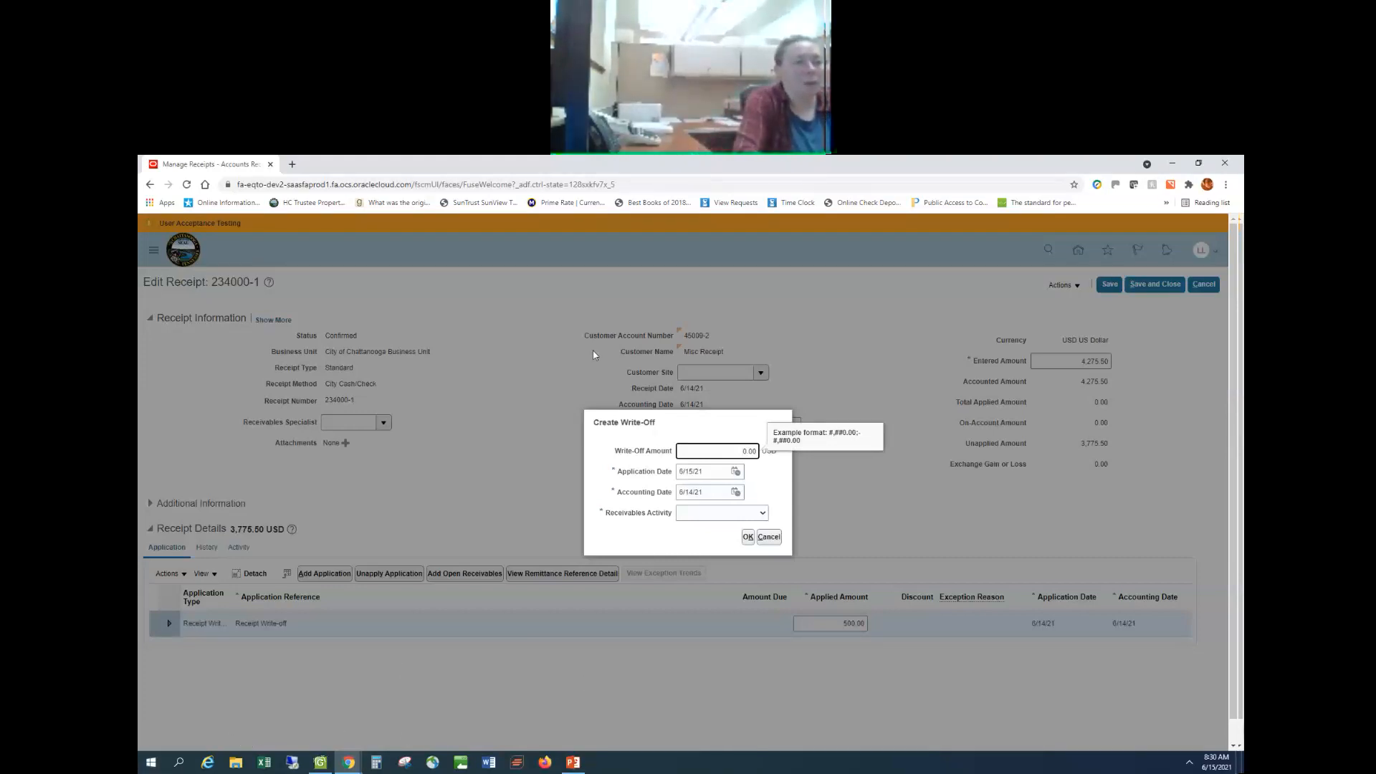
{"action": "key", "text": "BackSpace"}
{"action": "key", "text": "BackSpace"}
{"action": "key", "text": "BackSpace"}
{"action": "key", "text": "BackSpace"}
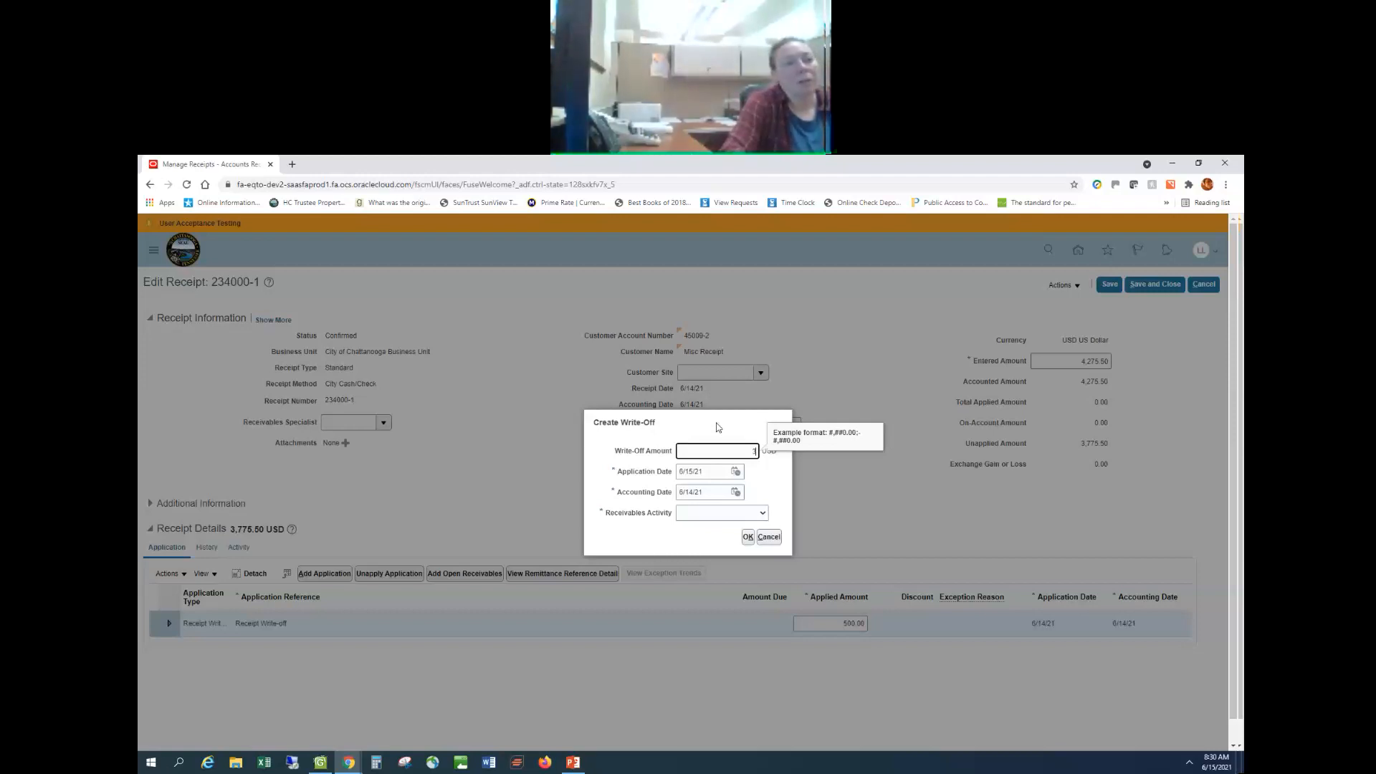
{"action": "type", "text": "377"}
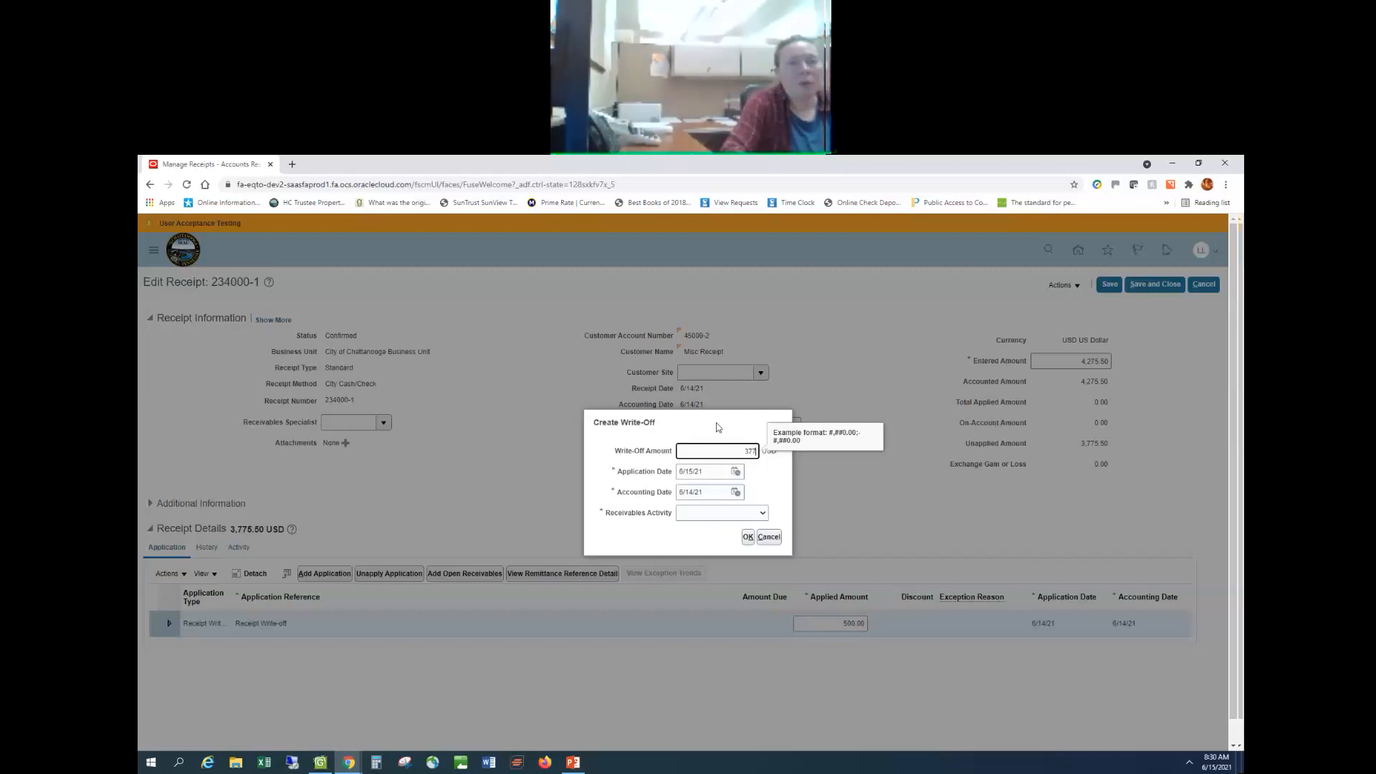
{"action": "type", "text": "5.50"}
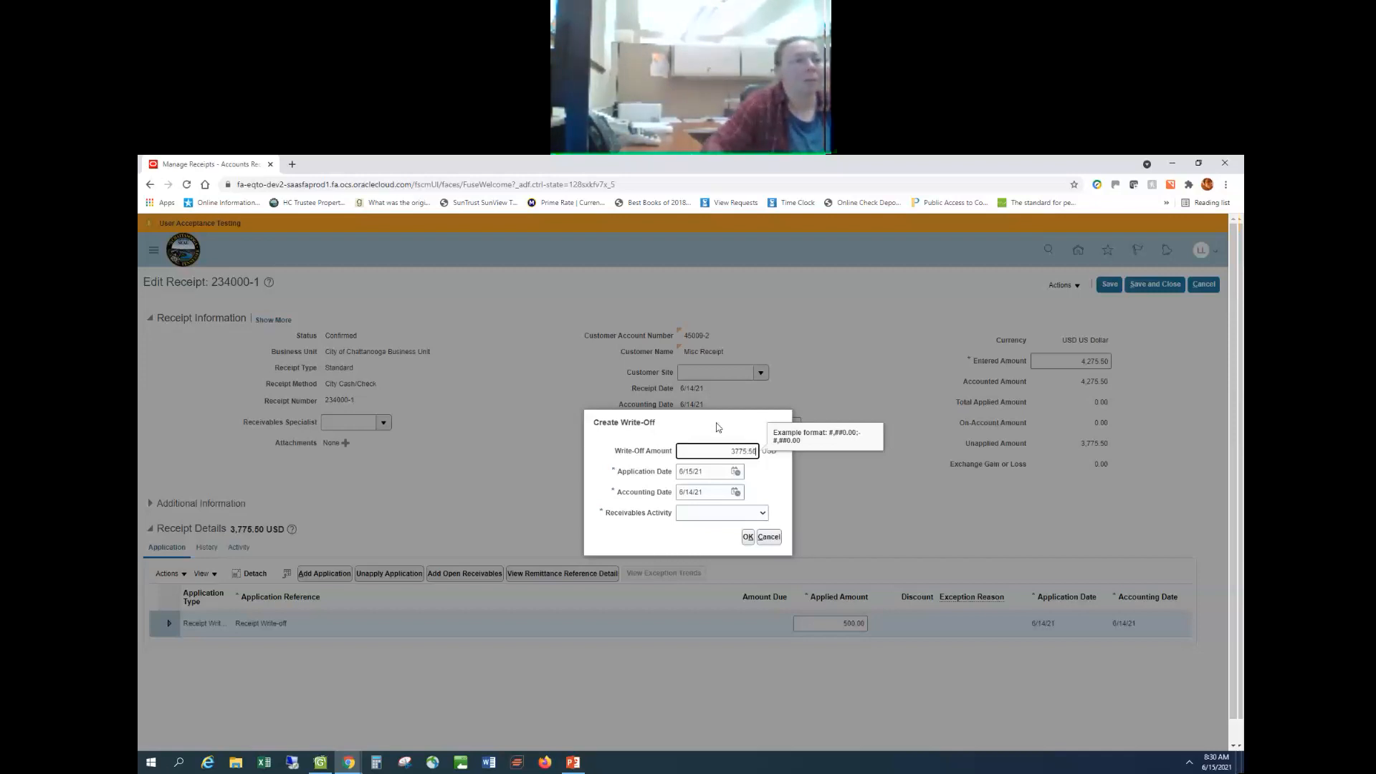
{"action": "left_click", "coordinate": [783, 484]}
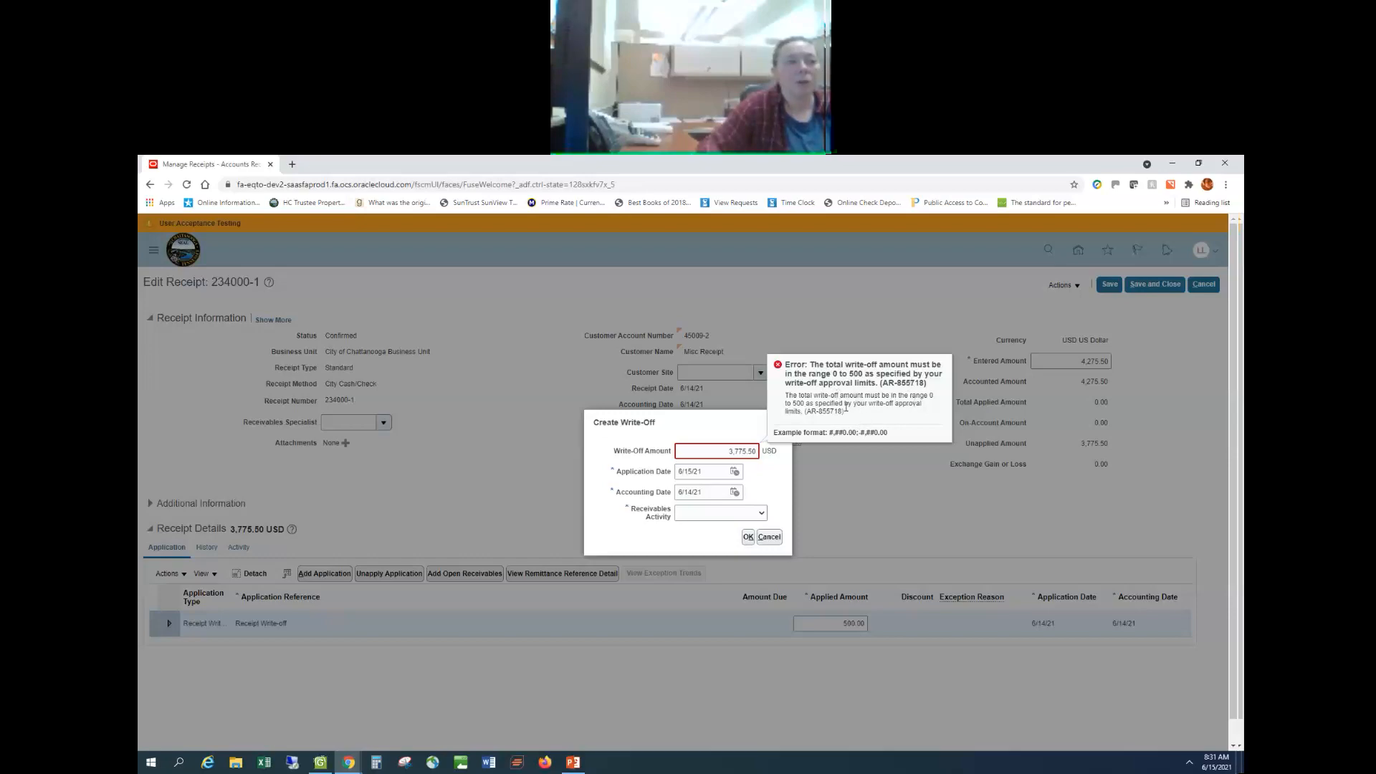
{"action": "left_click", "coordinate": [761, 515]}
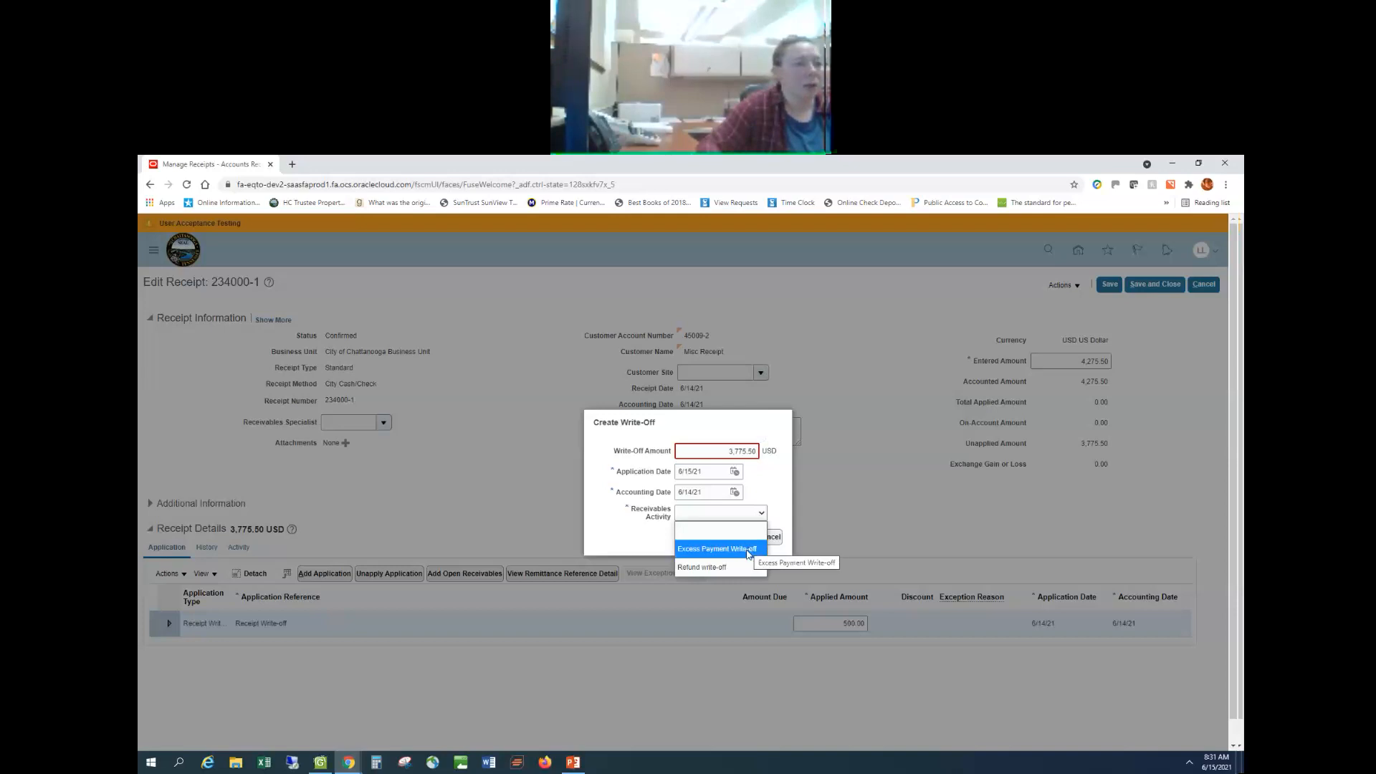
{"action": "left_click", "coordinate": [710, 567]}
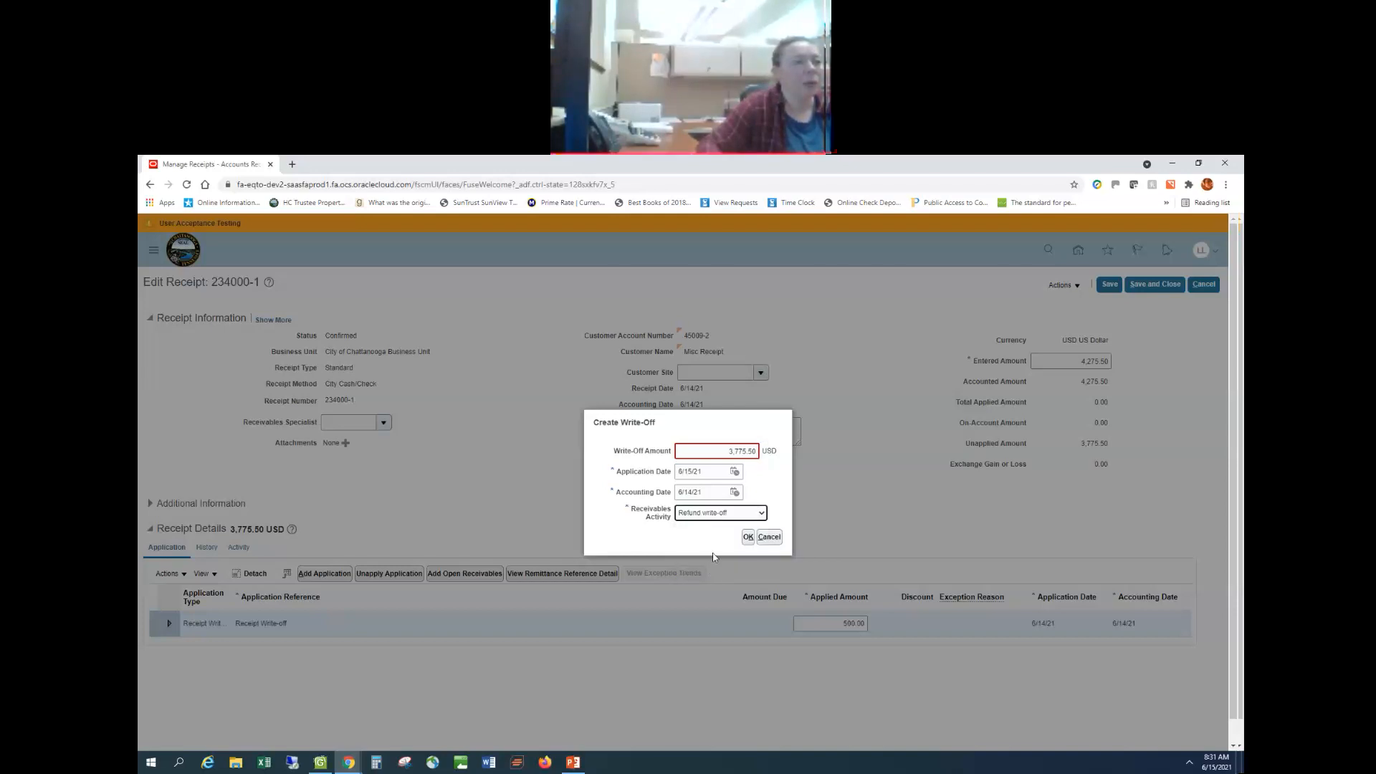
{"action": "left_click", "coordinate": [748, 538]}
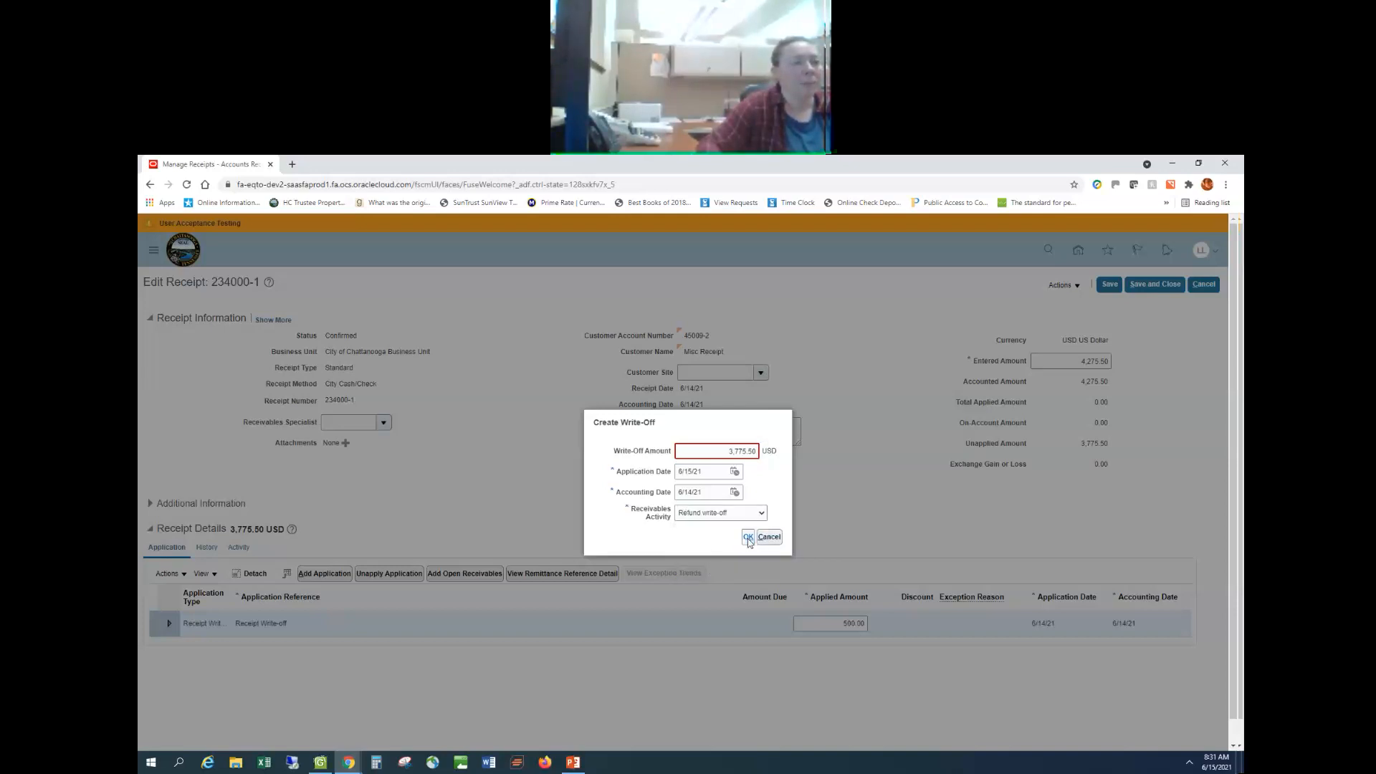
- Try the write-off with an amount of 500.00, cancel it and leave the receipt without saving
{"action": "double_click", "coordinate": [720, 448]}
{"action": "type", "text": "500"}
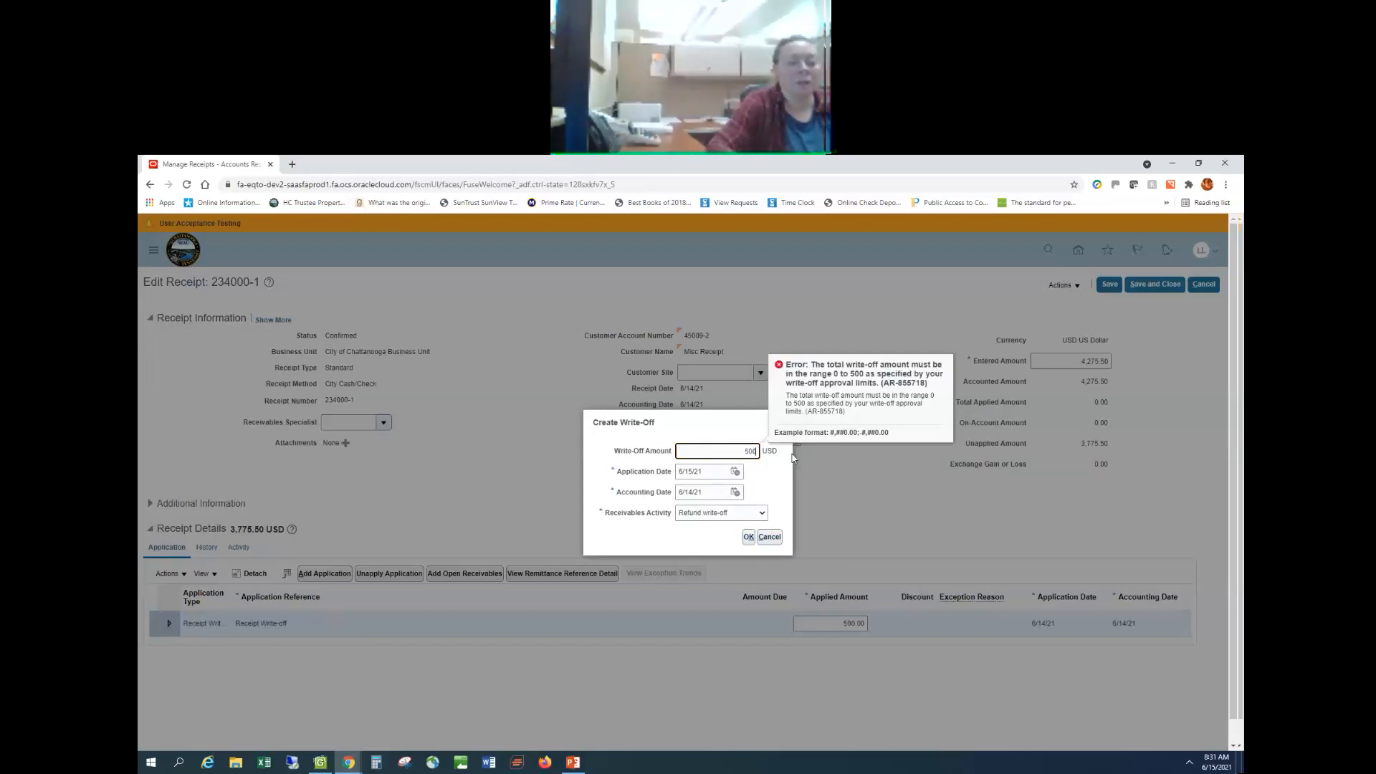
{"action": "type", "text": ".00"}
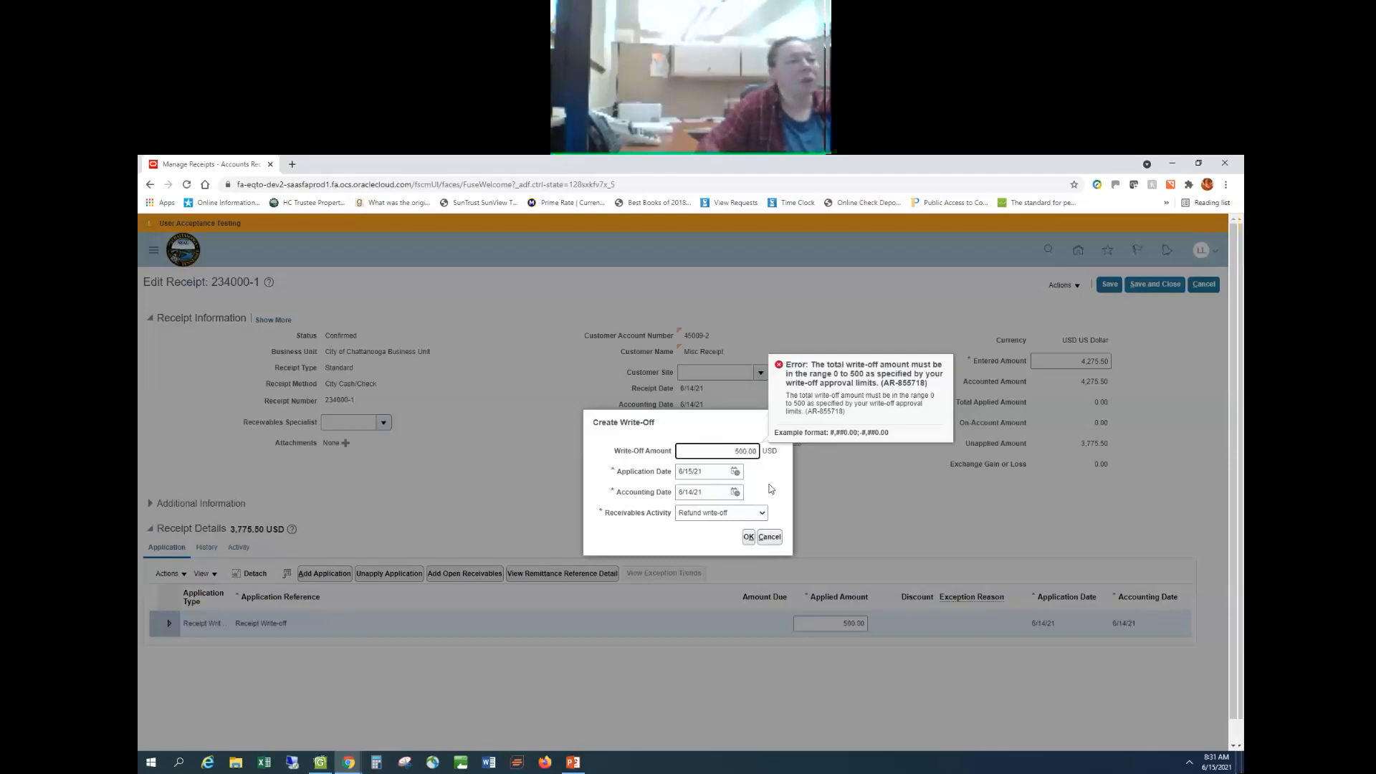
{"action": "left_click", "coordinate": [749, 539]}
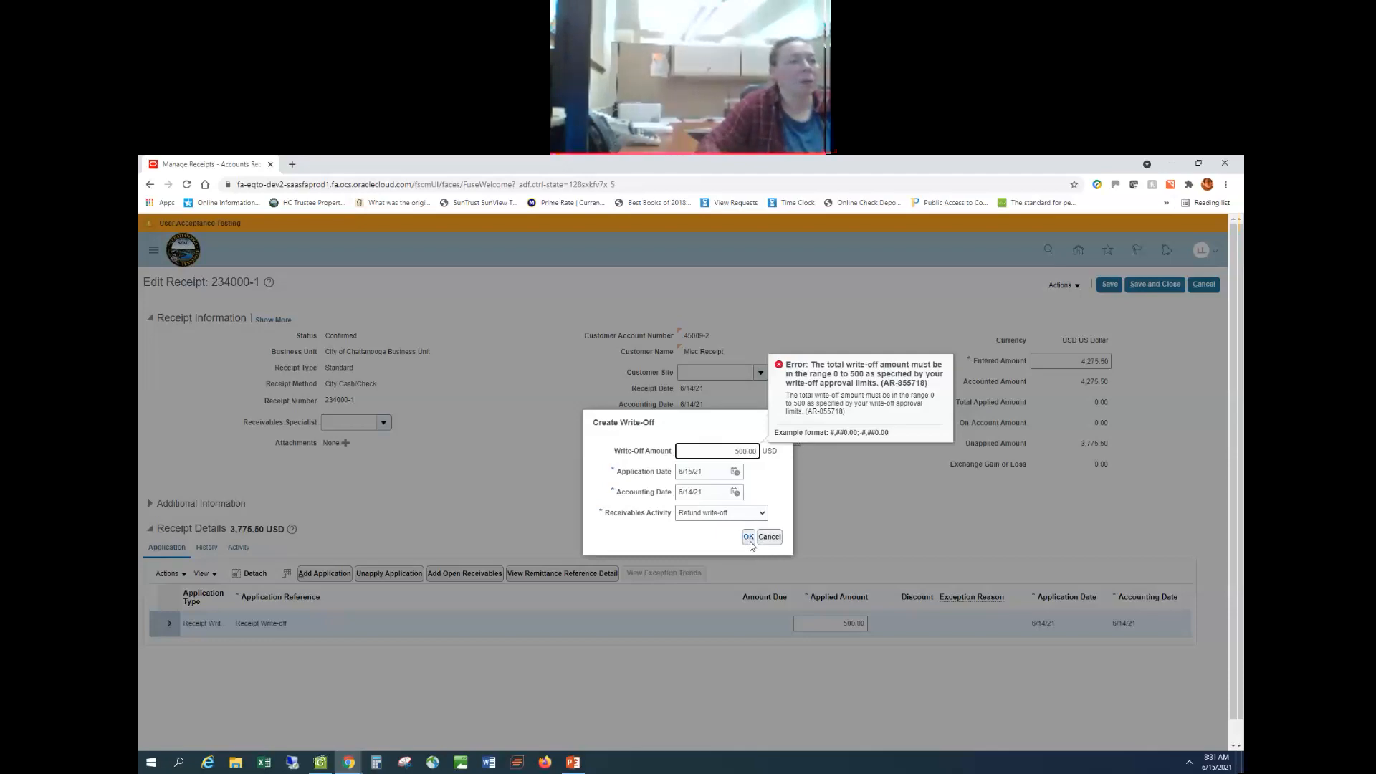
{"action": "left_click", "coordinate": [749, 539]}
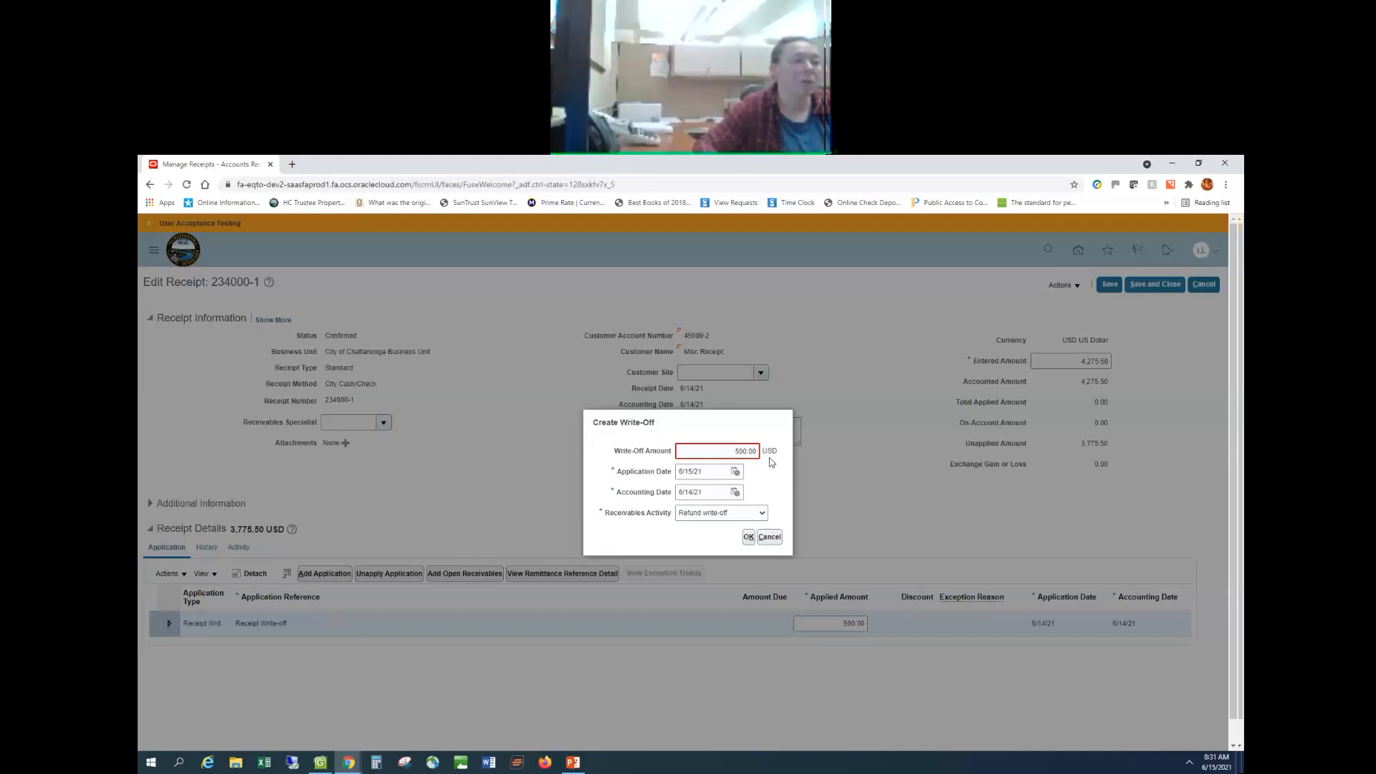
{"action": "left_click", "coordinate": [764, 539]}
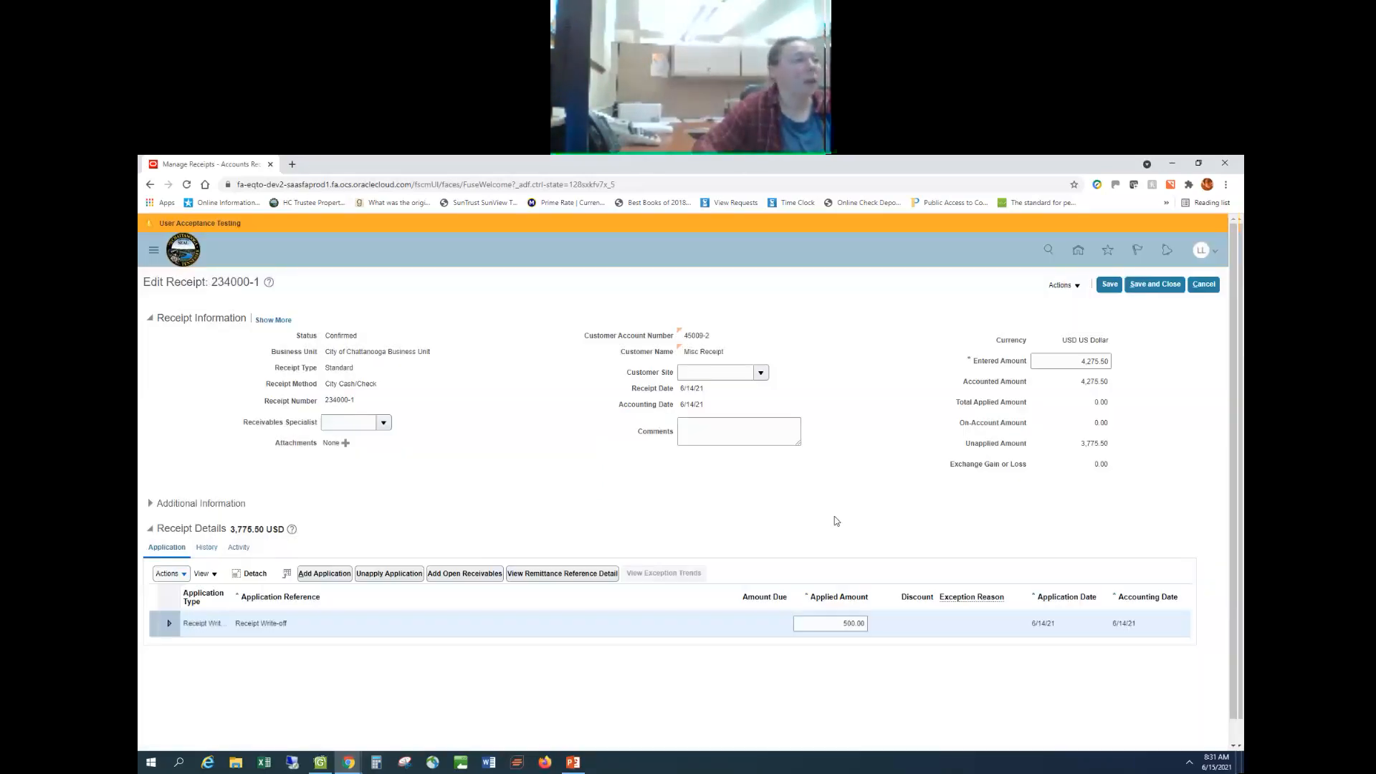
{"action": "left_click", "coordinate": [1205, 286]}
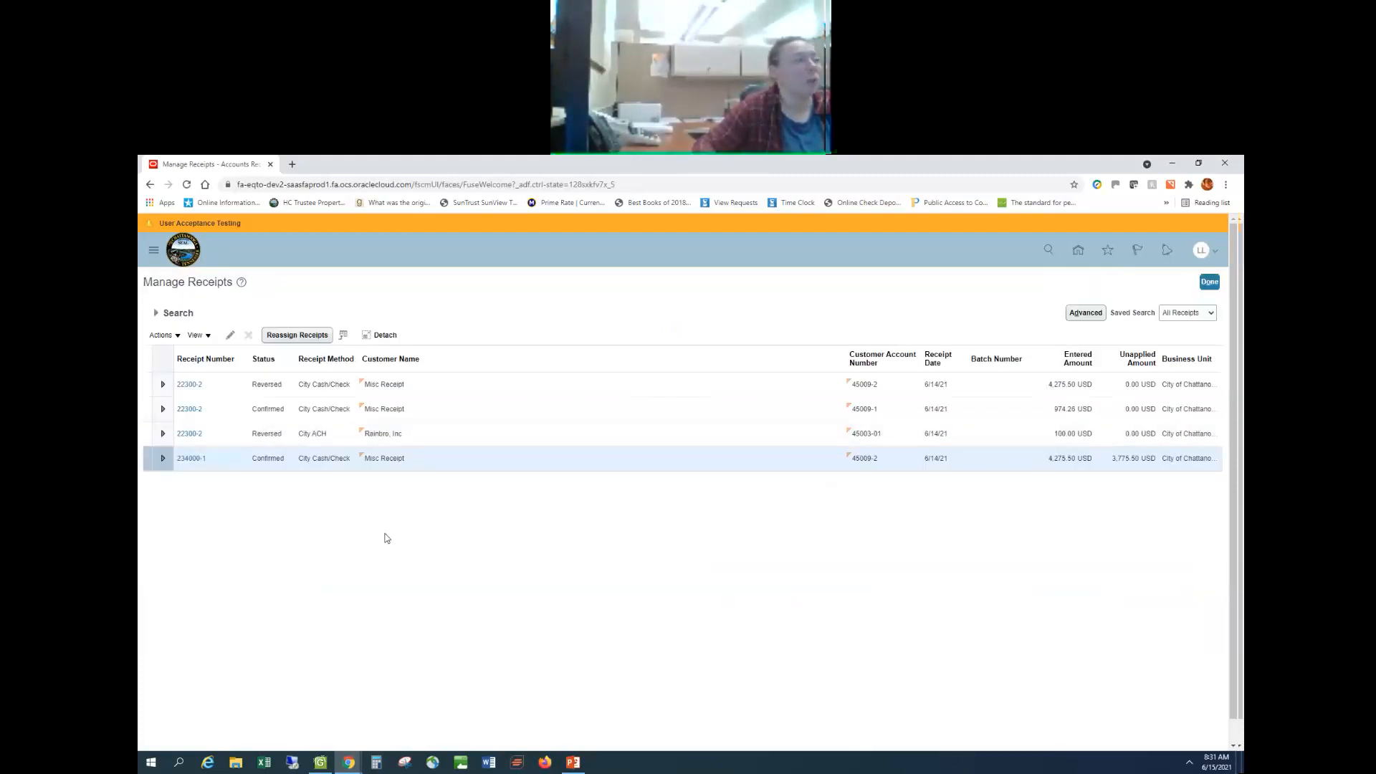
- Open the confirmed 974.26 USD Misc Receipt entry, review its application details and return to the list without changes
{"action": "left_click", "coordinate": [194, 411]}
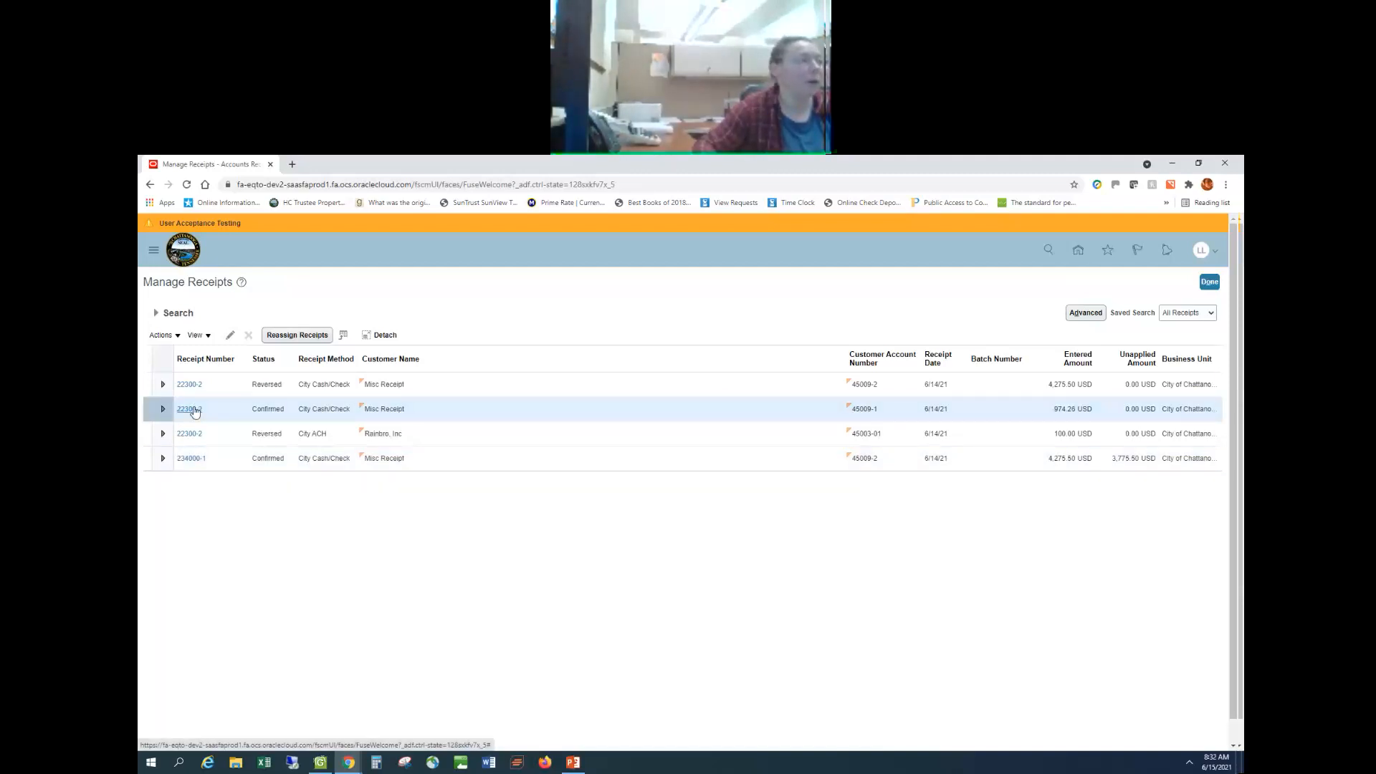
{"action": "left_click", "coordinate": [188, 412]}
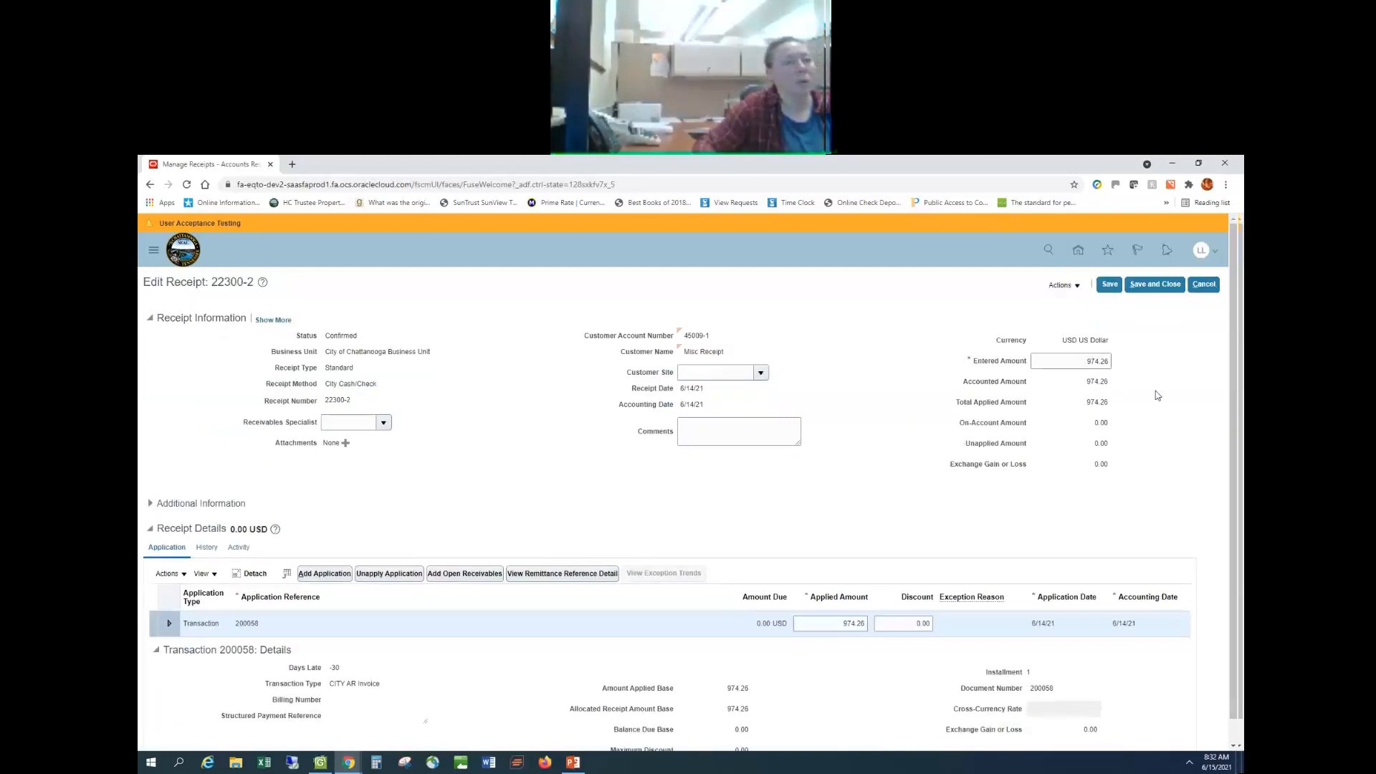
{"action": "scroll", "coordinate": [623, 487], "scroll_direction": "down", "scroll_amount": 1}
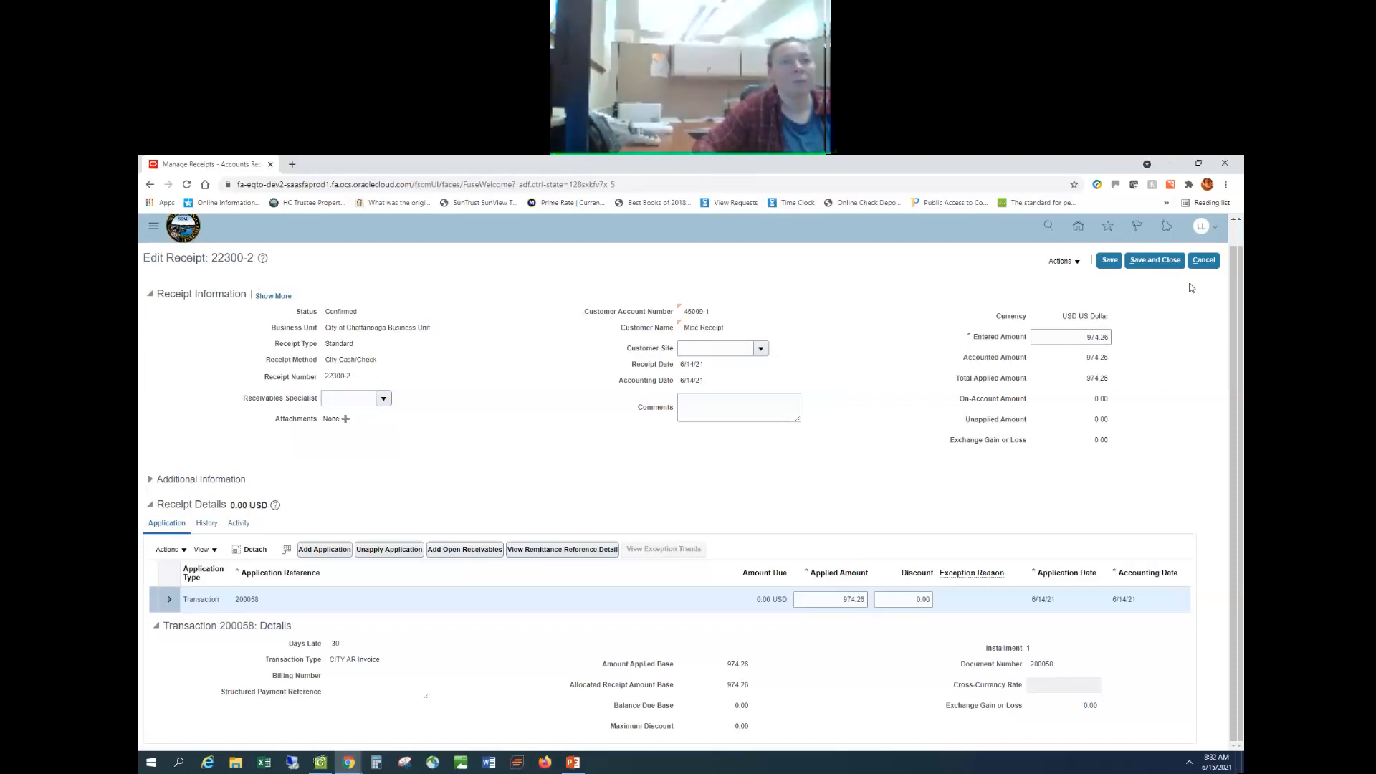
{"action": "left_click", "coordinate": [1203, 260]}
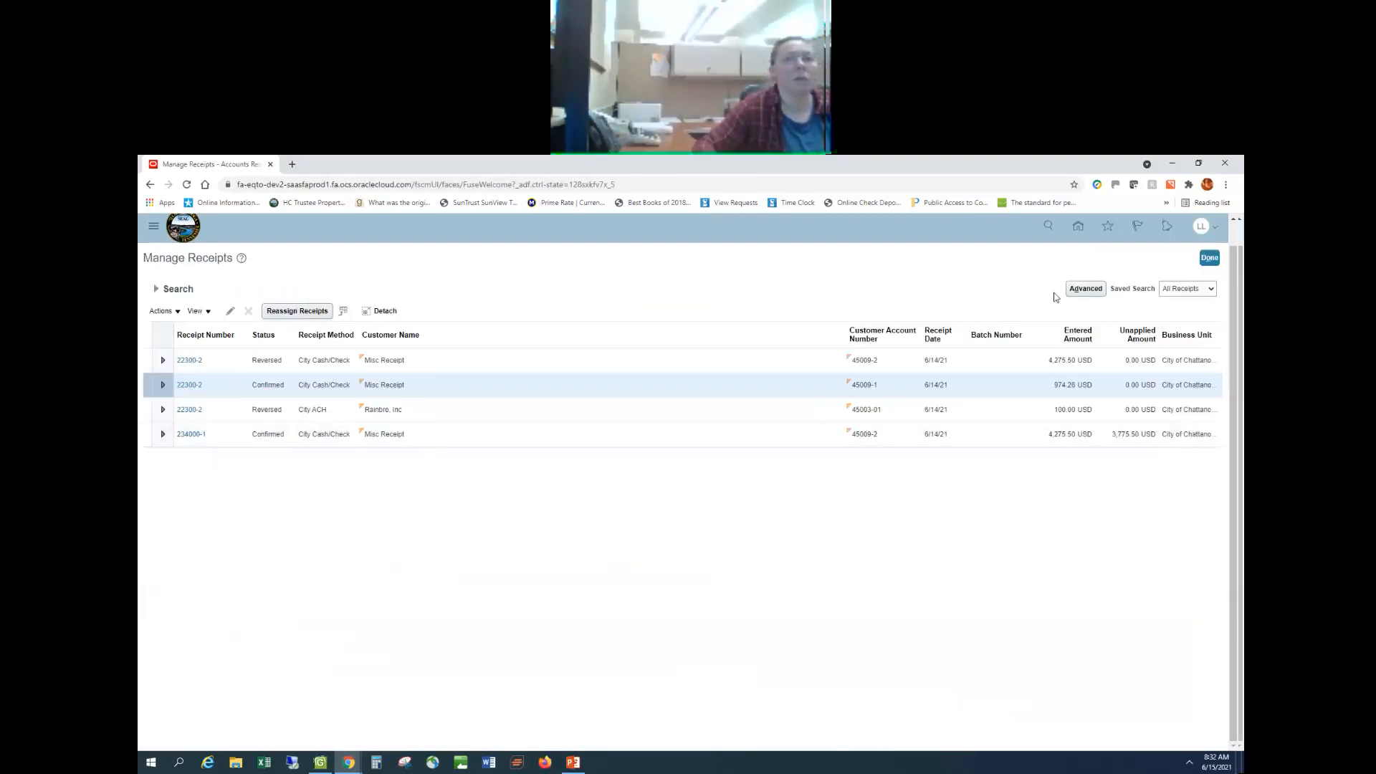
- Reopen the Manage Receipts task and search for City of Chattanooga Business Unit receipts with a receipt date of 6/15/21
{"action": "left_click", "coordinate": [1210, 258]}
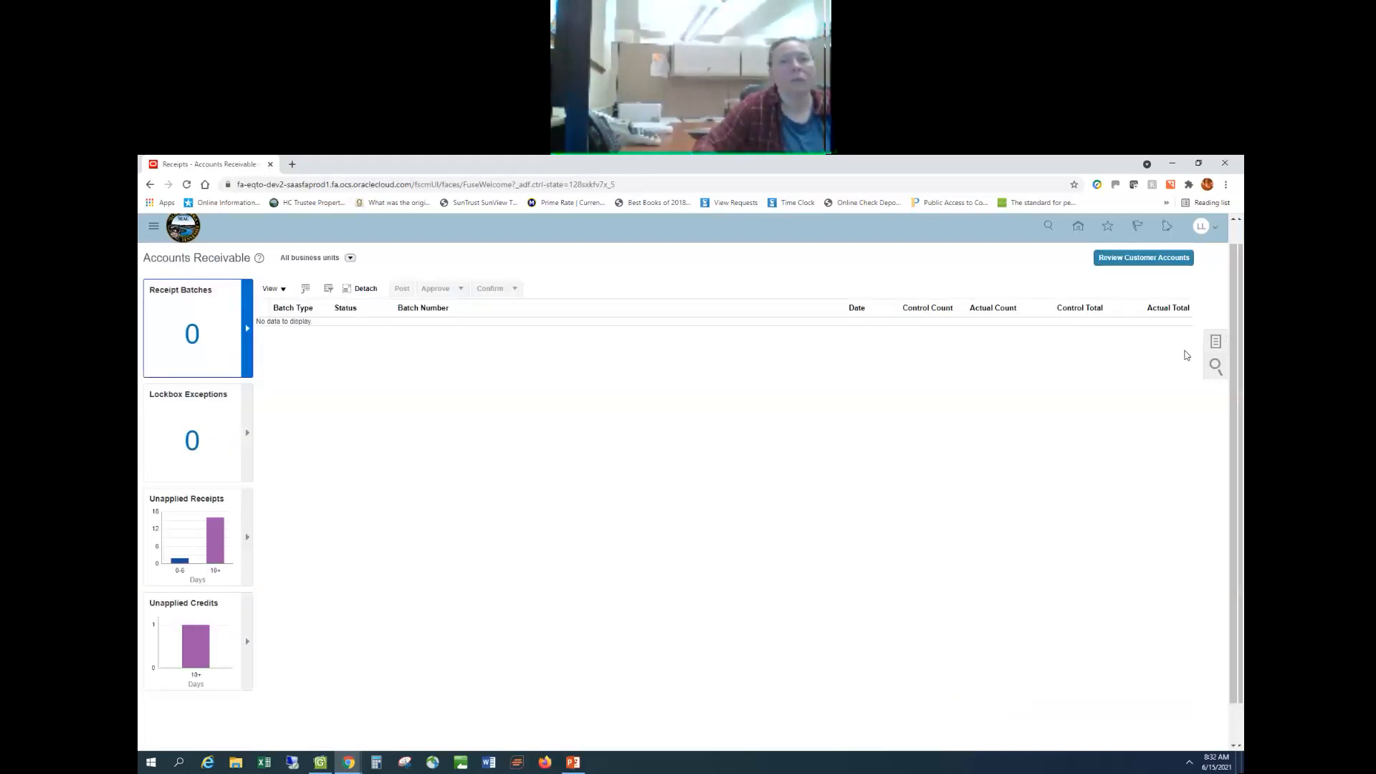
{"action": "left_click", "coordinate": [1216, 341]}
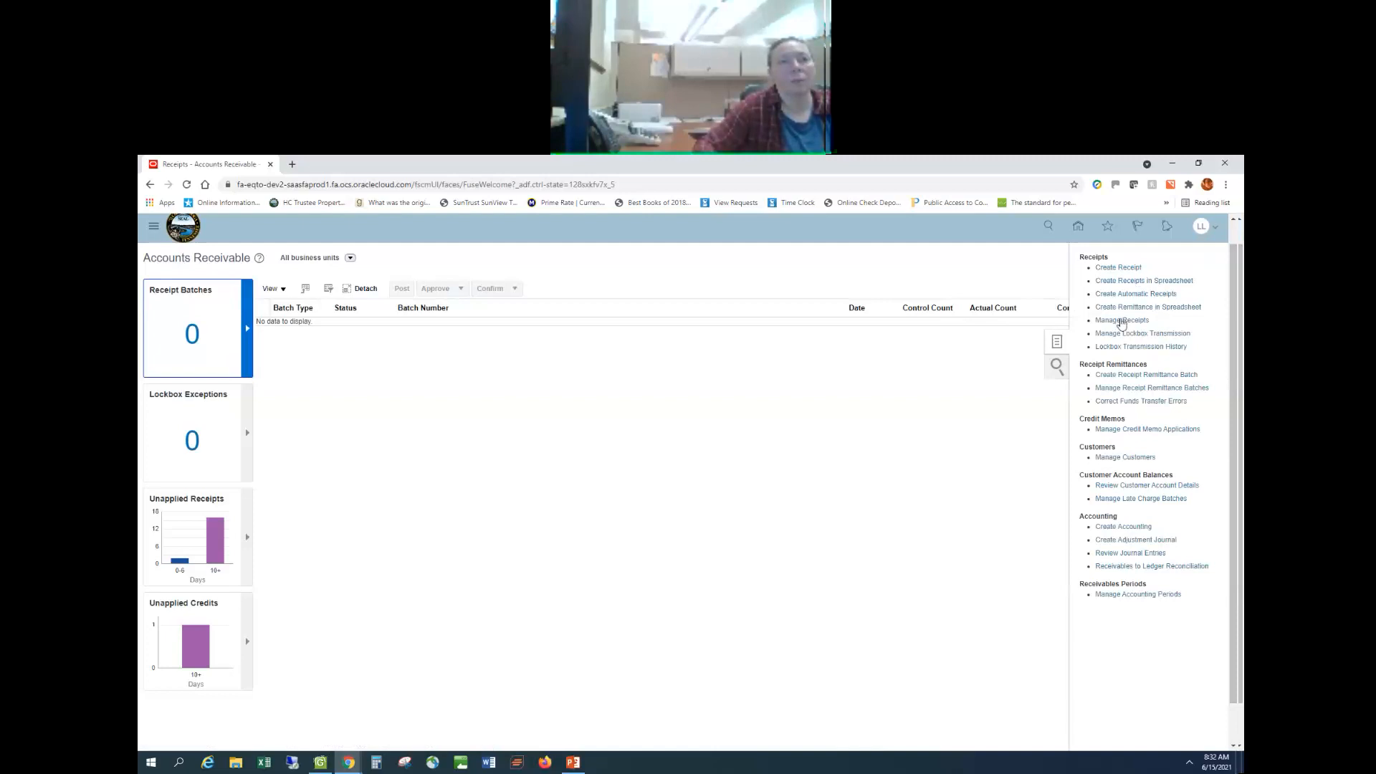
{"action": "left_click", "coordinate": [1120, 319]}
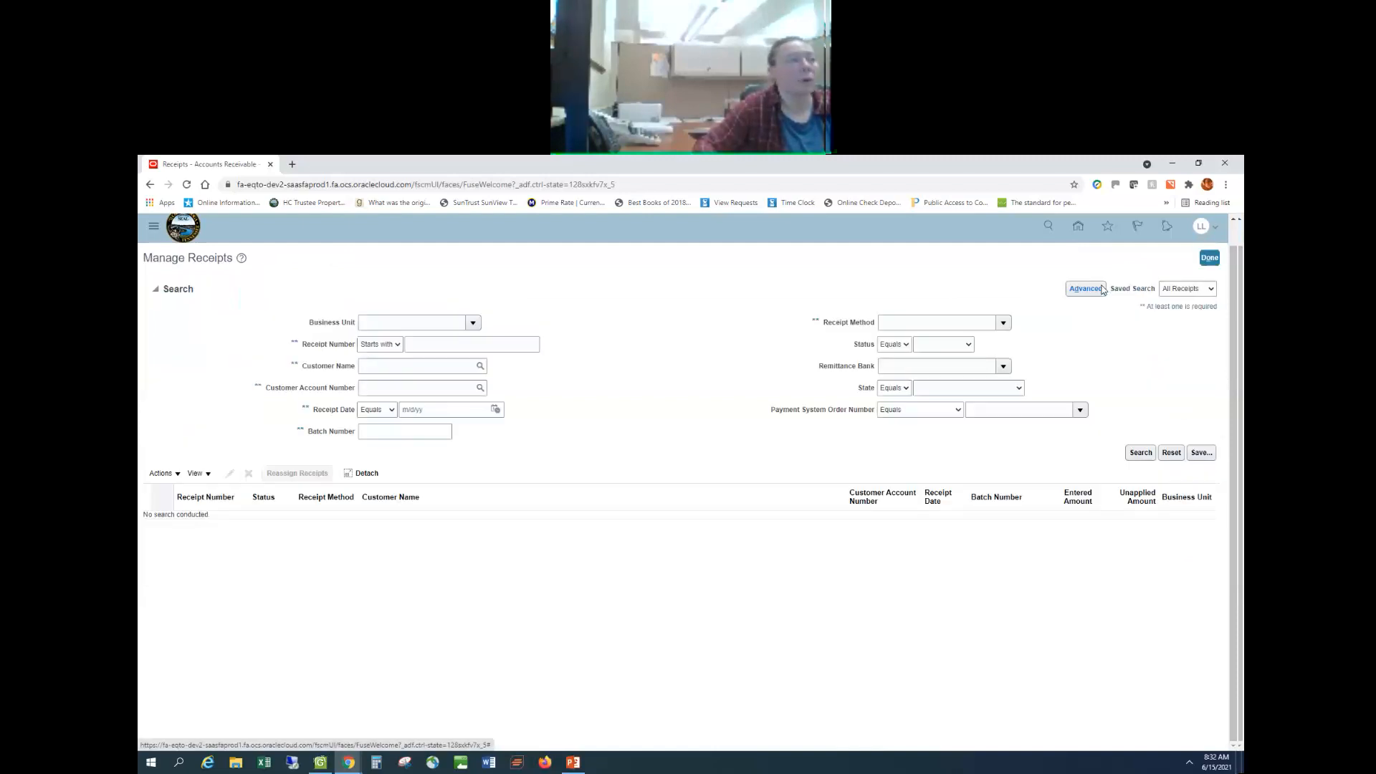
{"action": "left_click", "coordinate": [474, 325]}
{"action": "left_click", "coordinate": [423, 346]}
{"action": "left_click", "coordinate": [493, 410]}
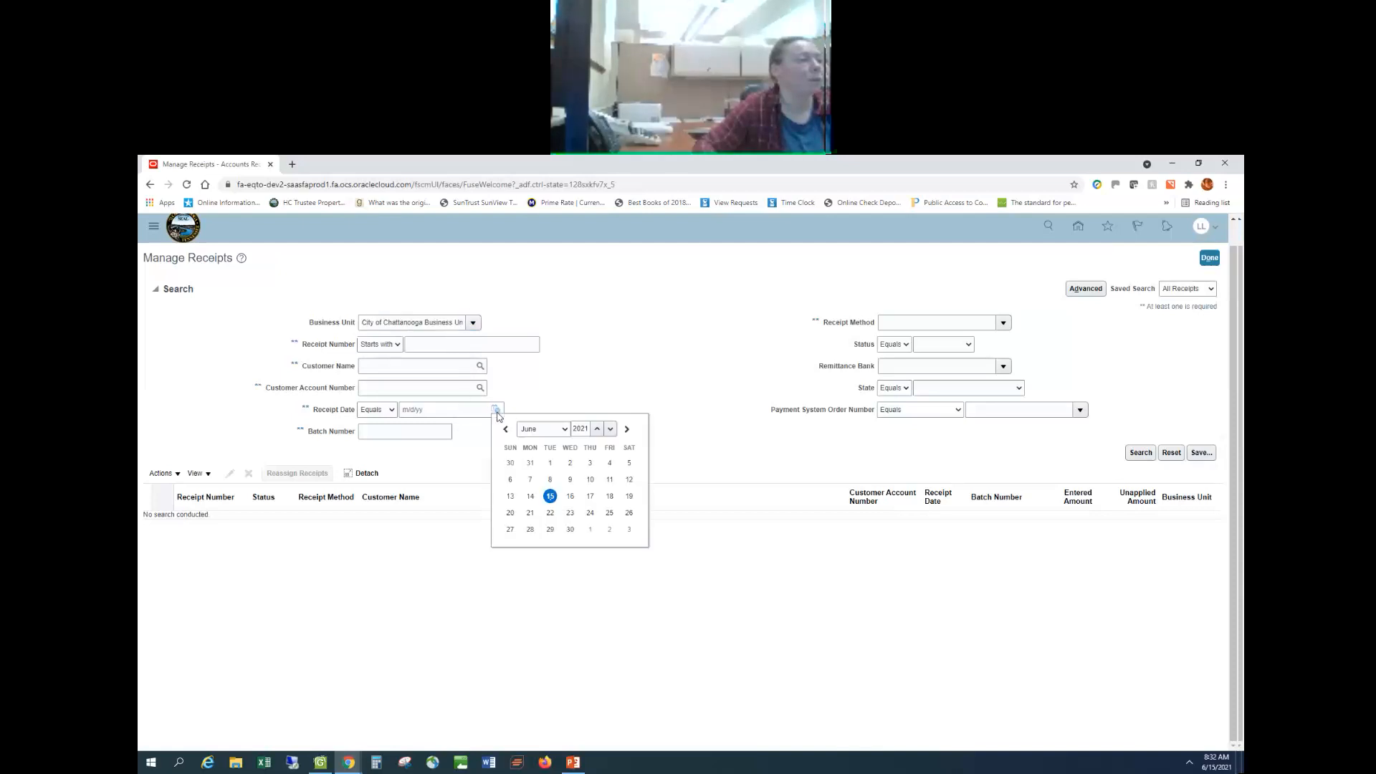
{"action": "left_click", "coordinate": [549, 492]}
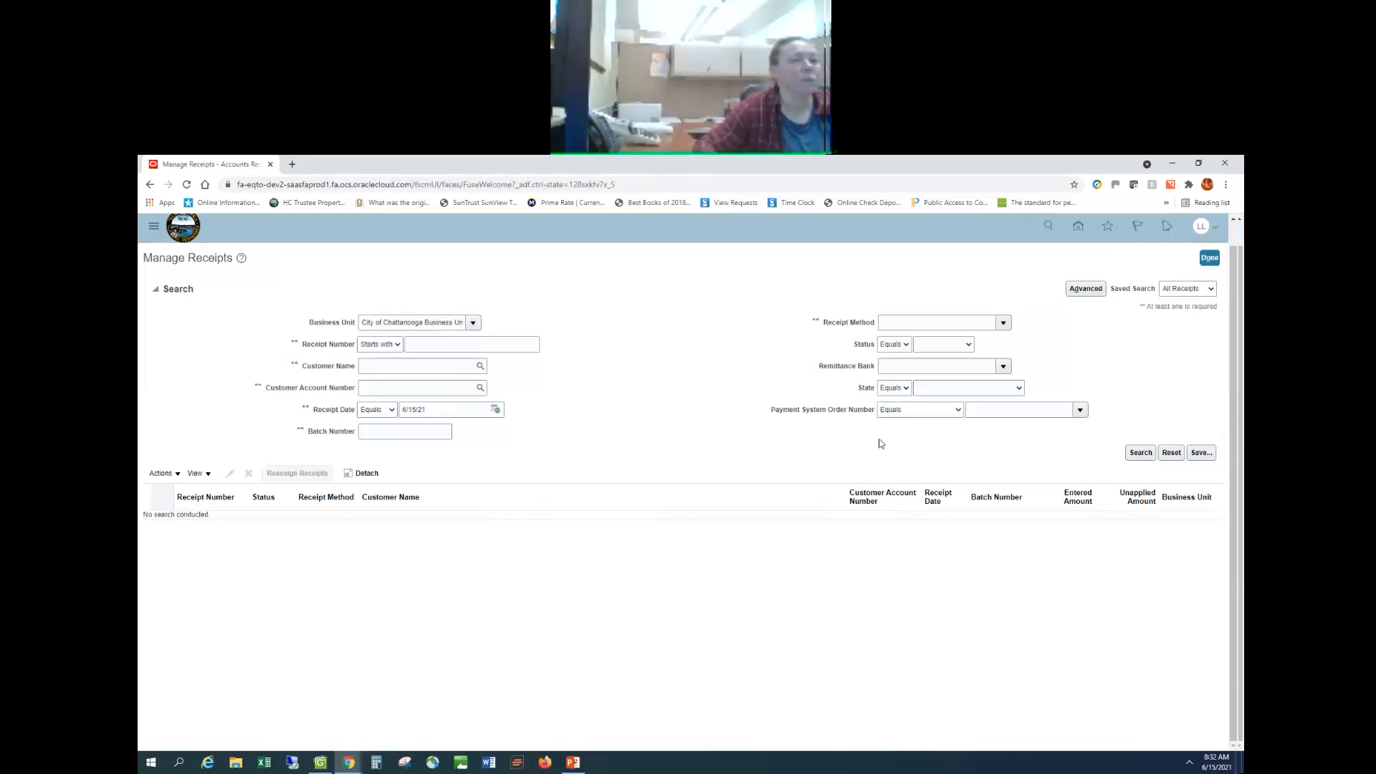
{"action": "left_click", "coordinate": [1139, 454]}
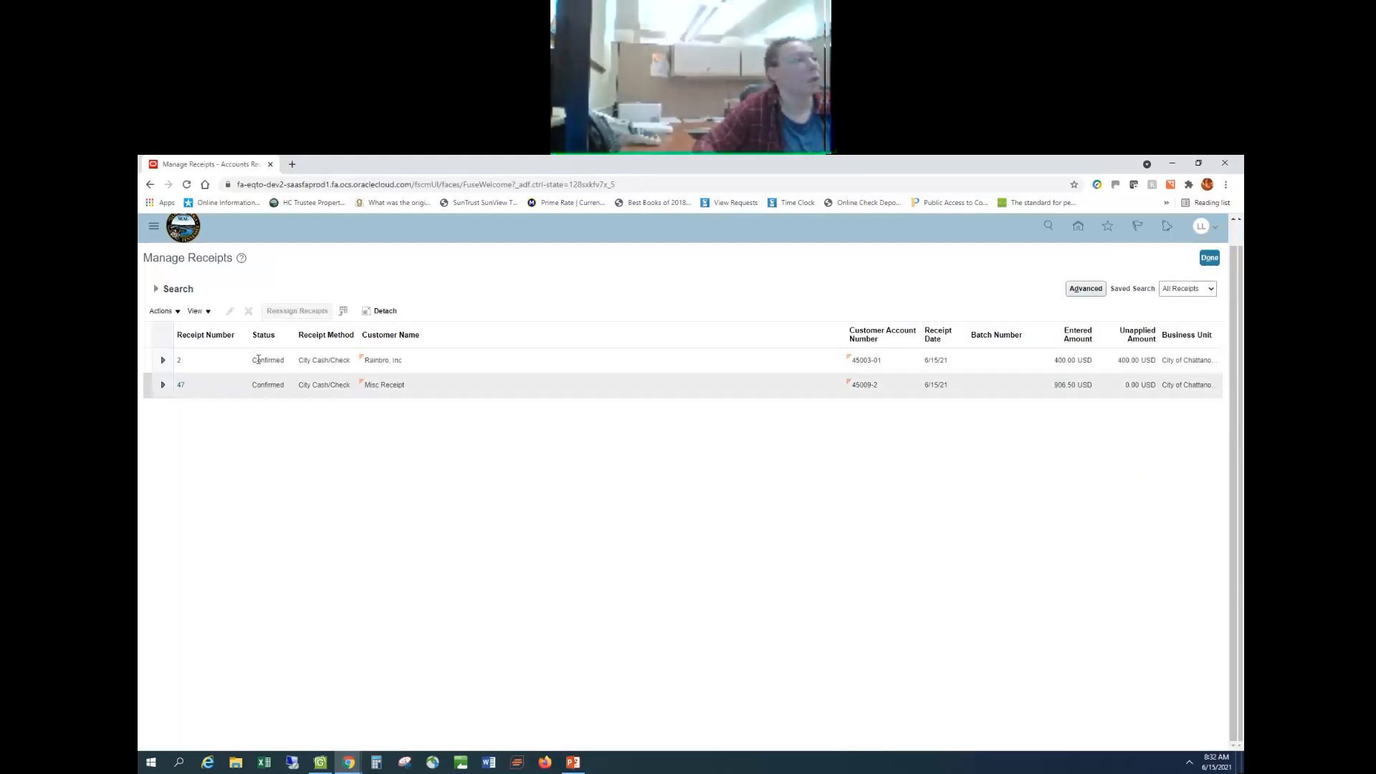
- Open the confirmed 400.00 USD receipt, create a 200.00 USD write-off with Refund write-off as the receivables activity, and save and close the receipt
{"action": "left_click", "coordinate": [179, 362]}
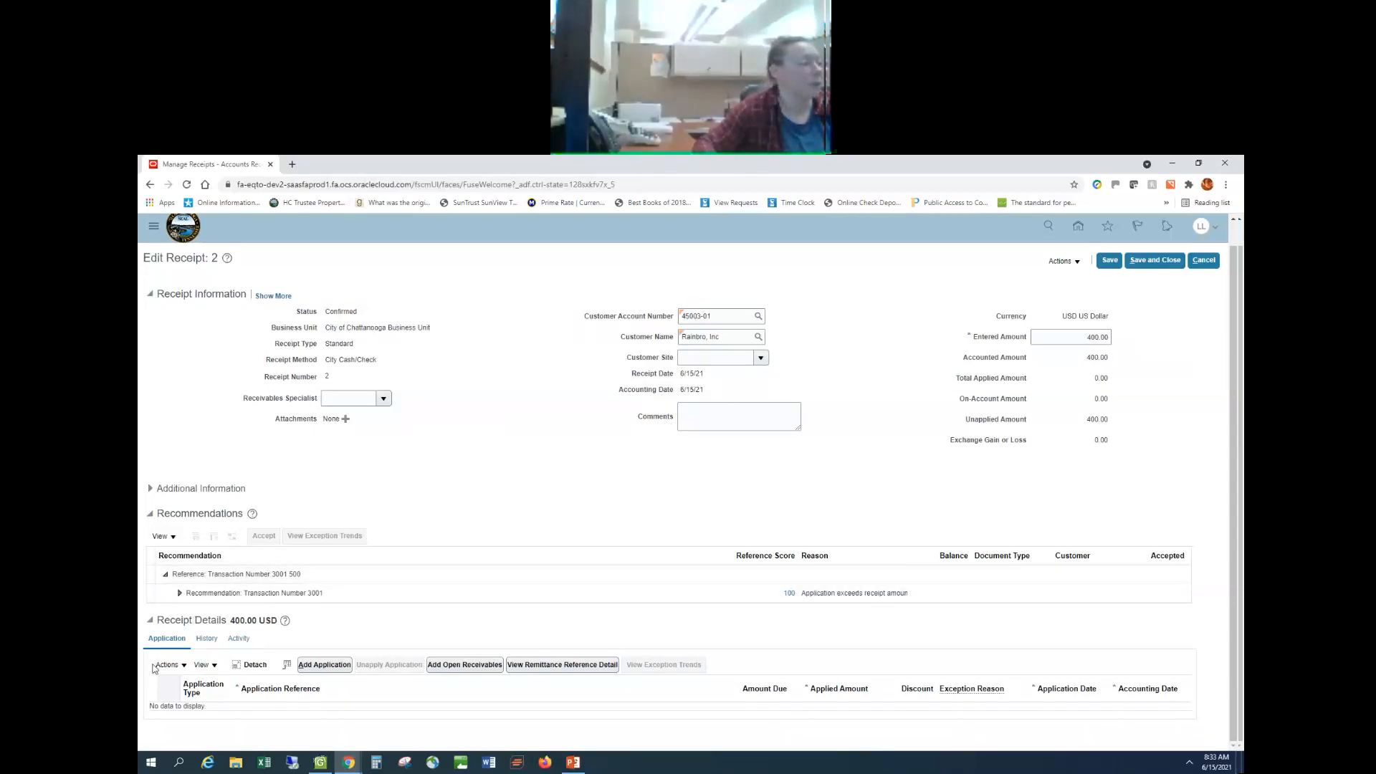
{"action": "left_click", "coordinate": [183, 666]}
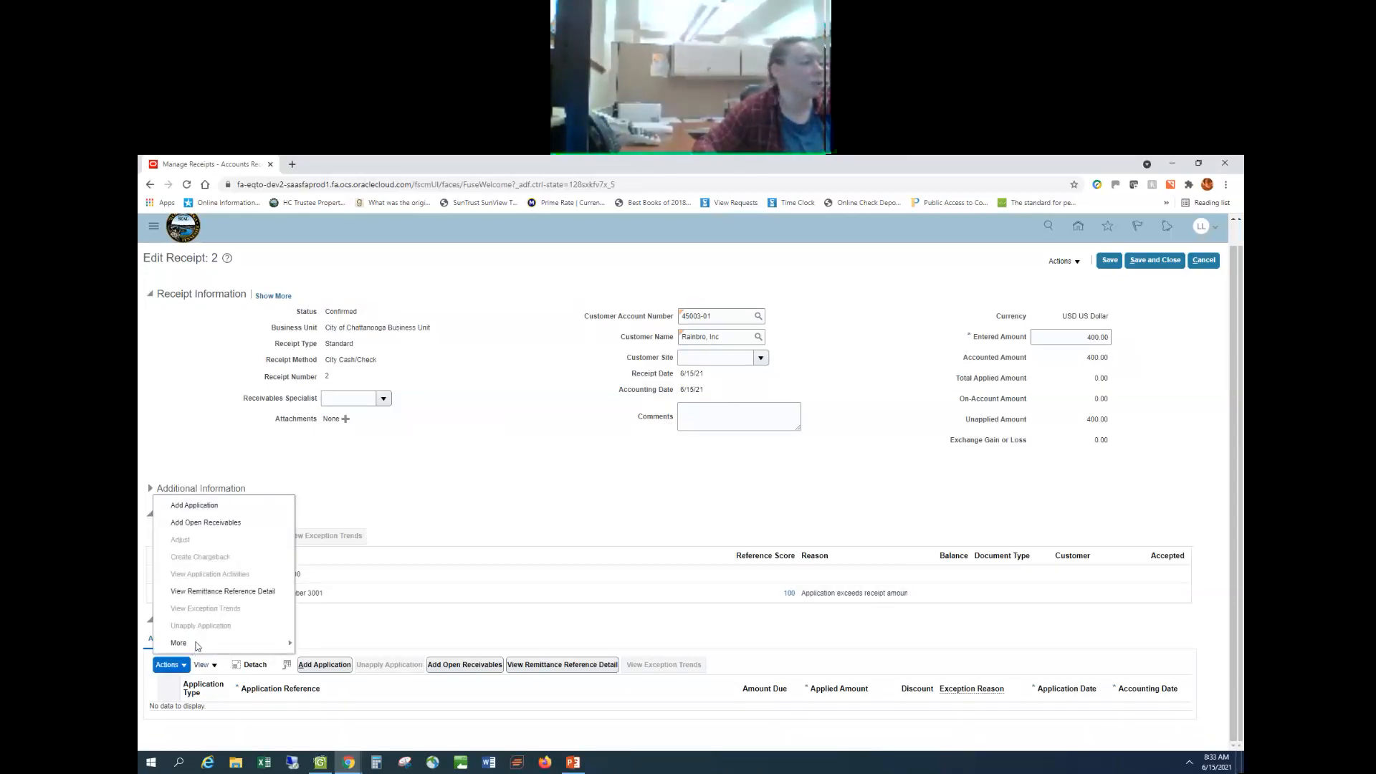
{"action": "mouse_move", "coordinate": [197, 645]}
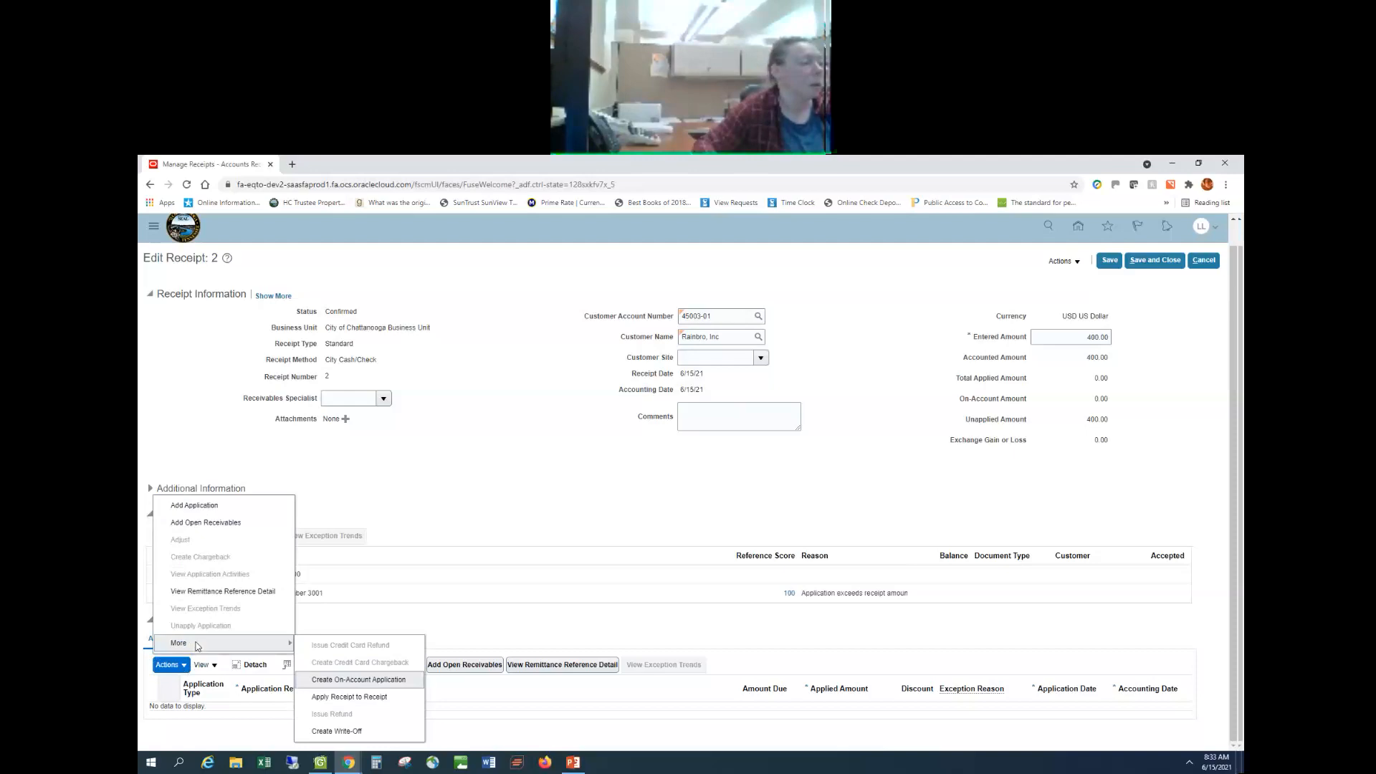
{"action": "left_click", "coordinate": [345, 731]}
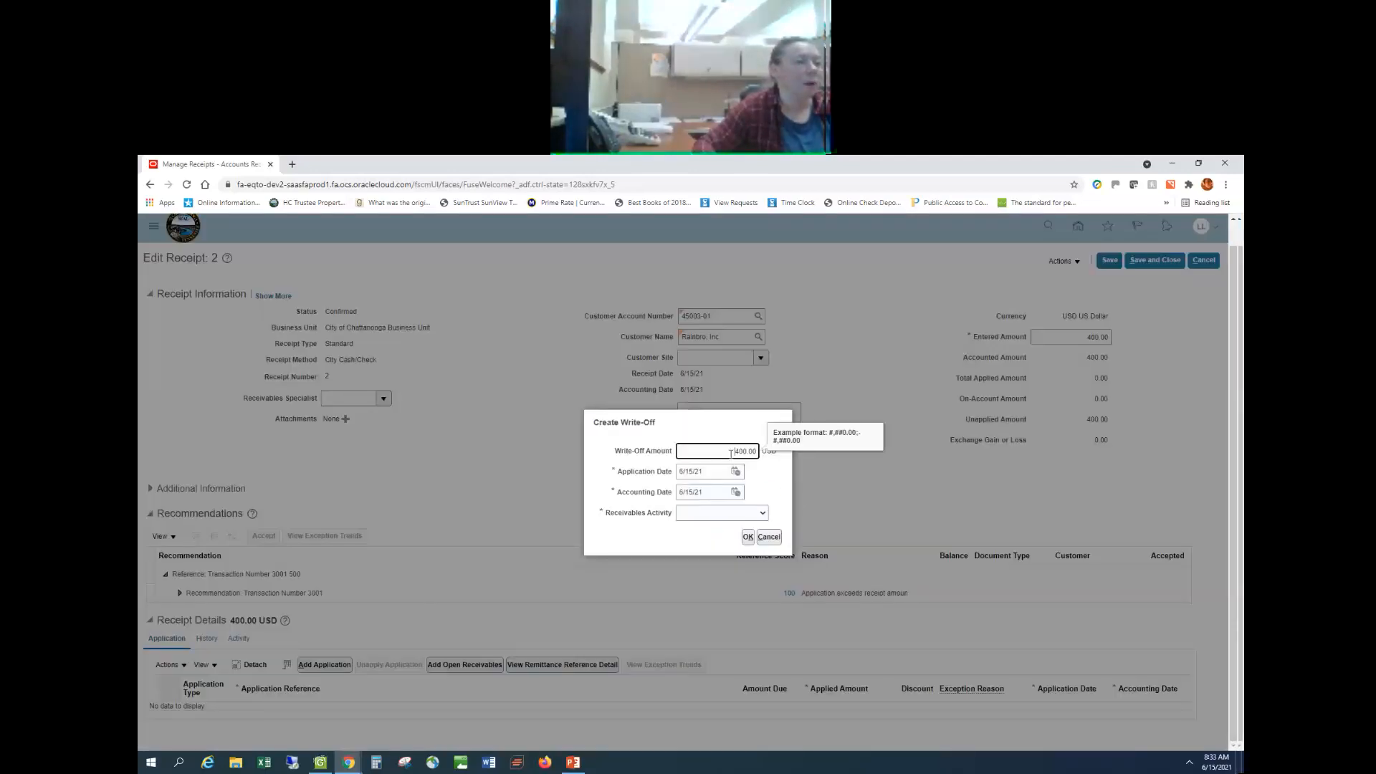
{"action": "type", "text": "200"}
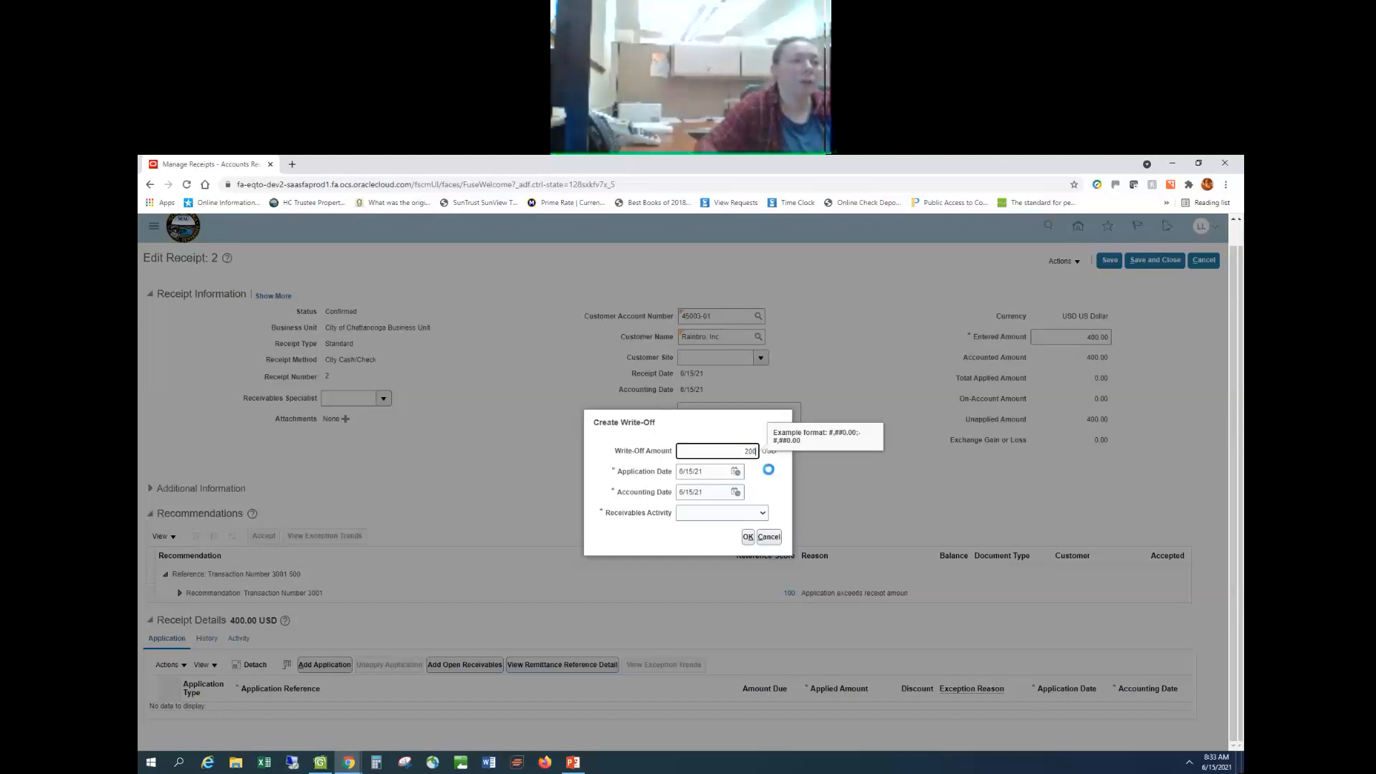
{"action": "key", "text": "Tab"}
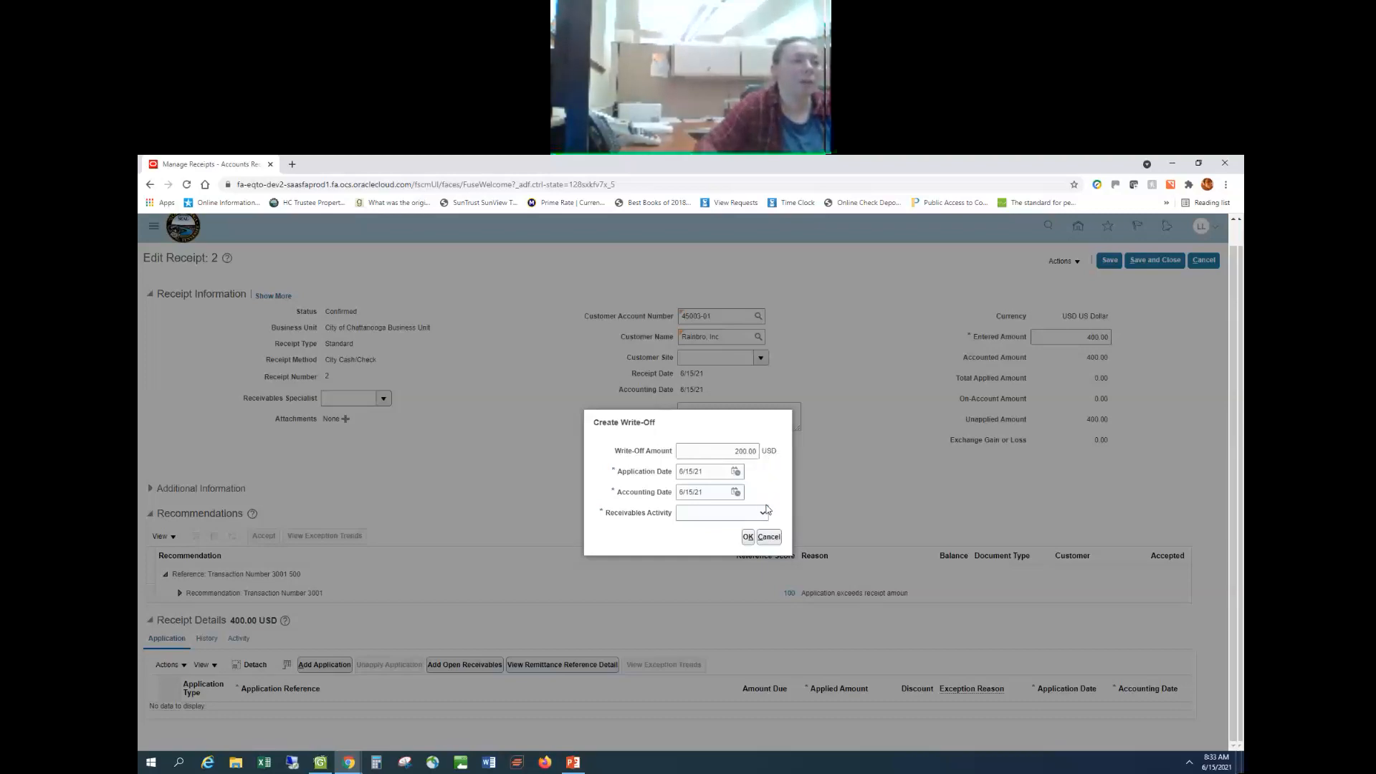
{"action": "left_click", "coordinate": [764, 514]}
{"action": "left_click", "coordinate": [749, 567]}
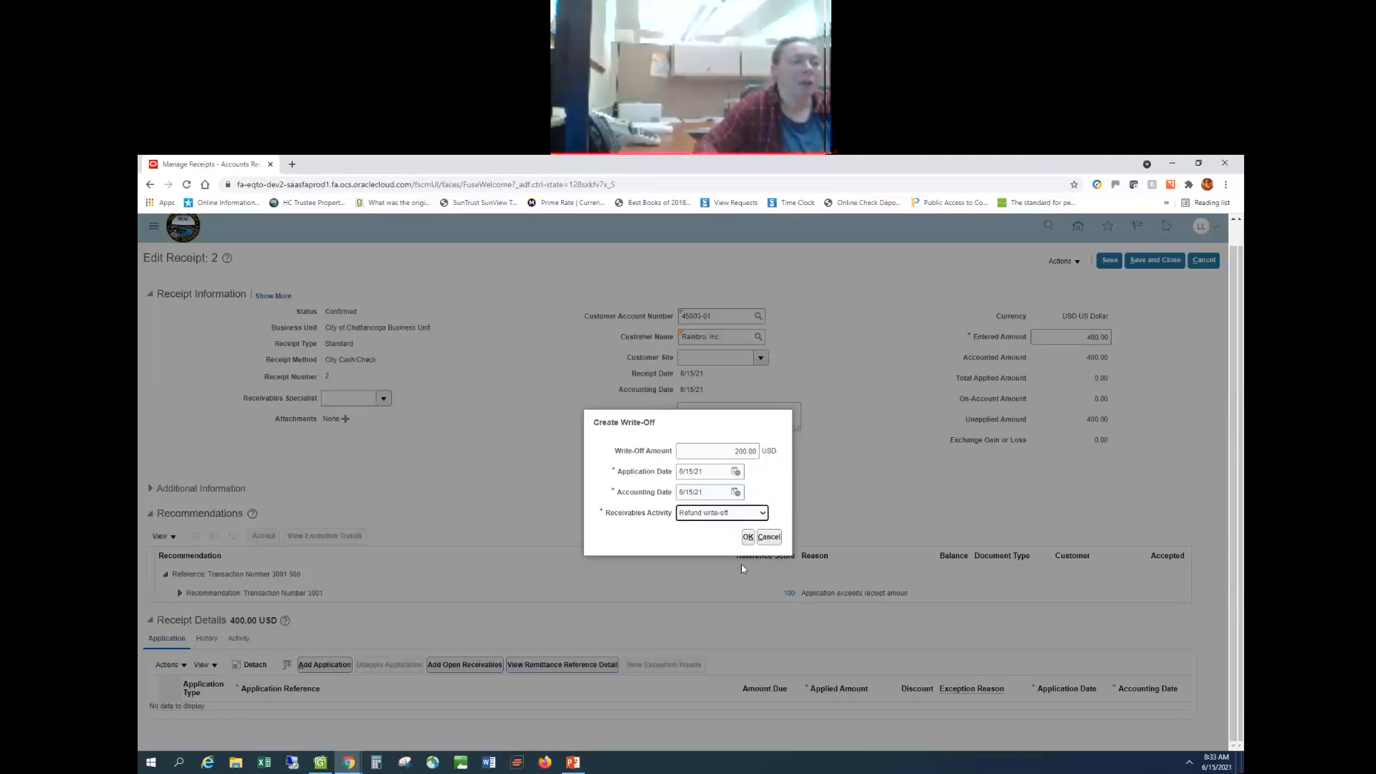
{"action": "left_click", "coordinate": [748, 536]}
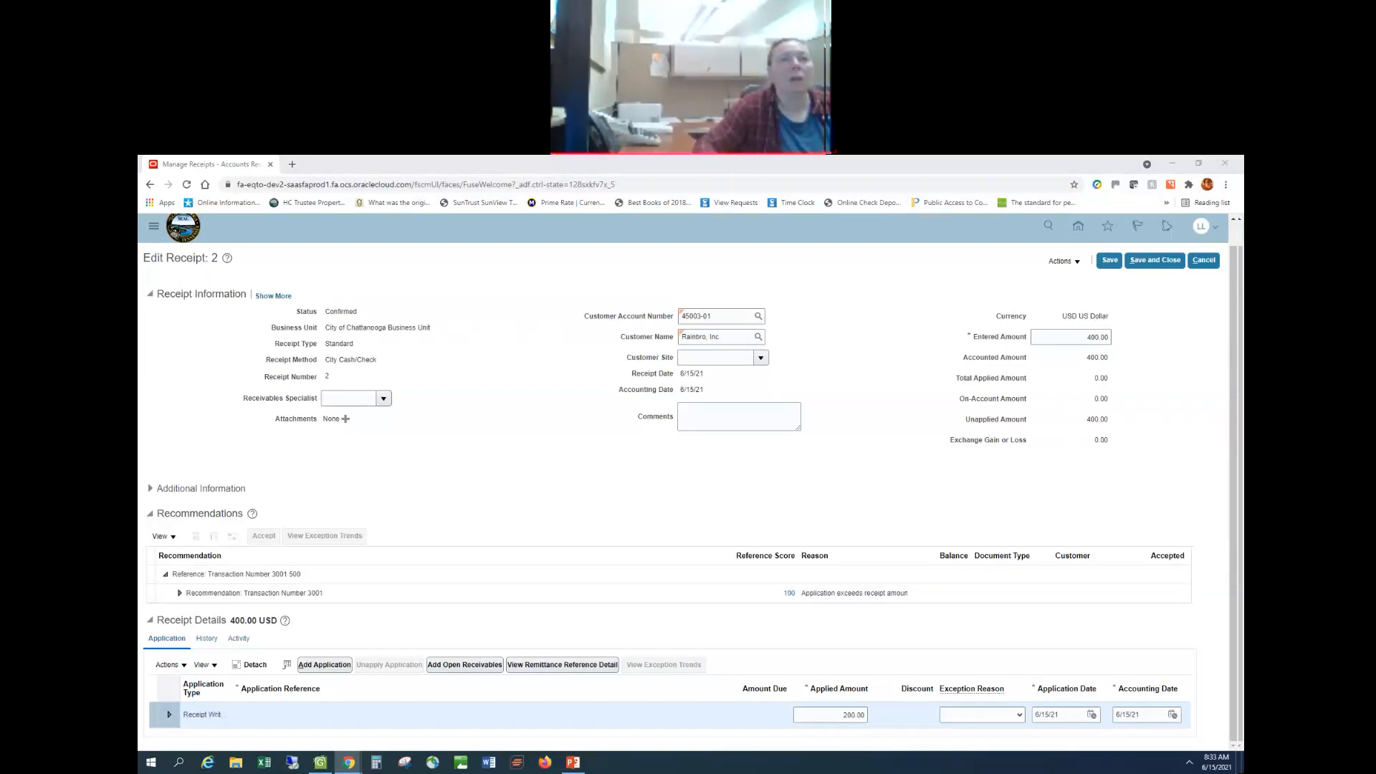
{"action": "left_click", "coordinate": [1147, 264]}
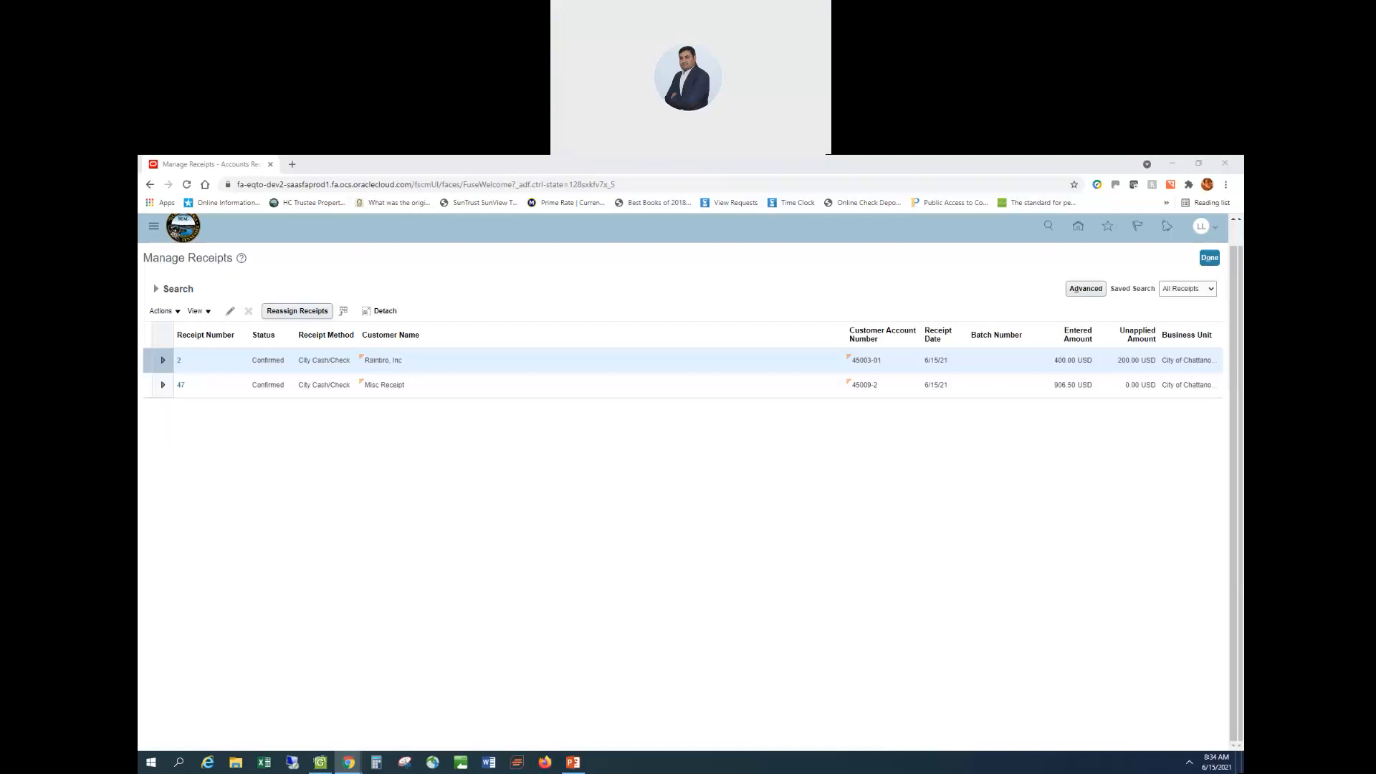
{"action": "left_click", "coordinate": [1190, 762]}
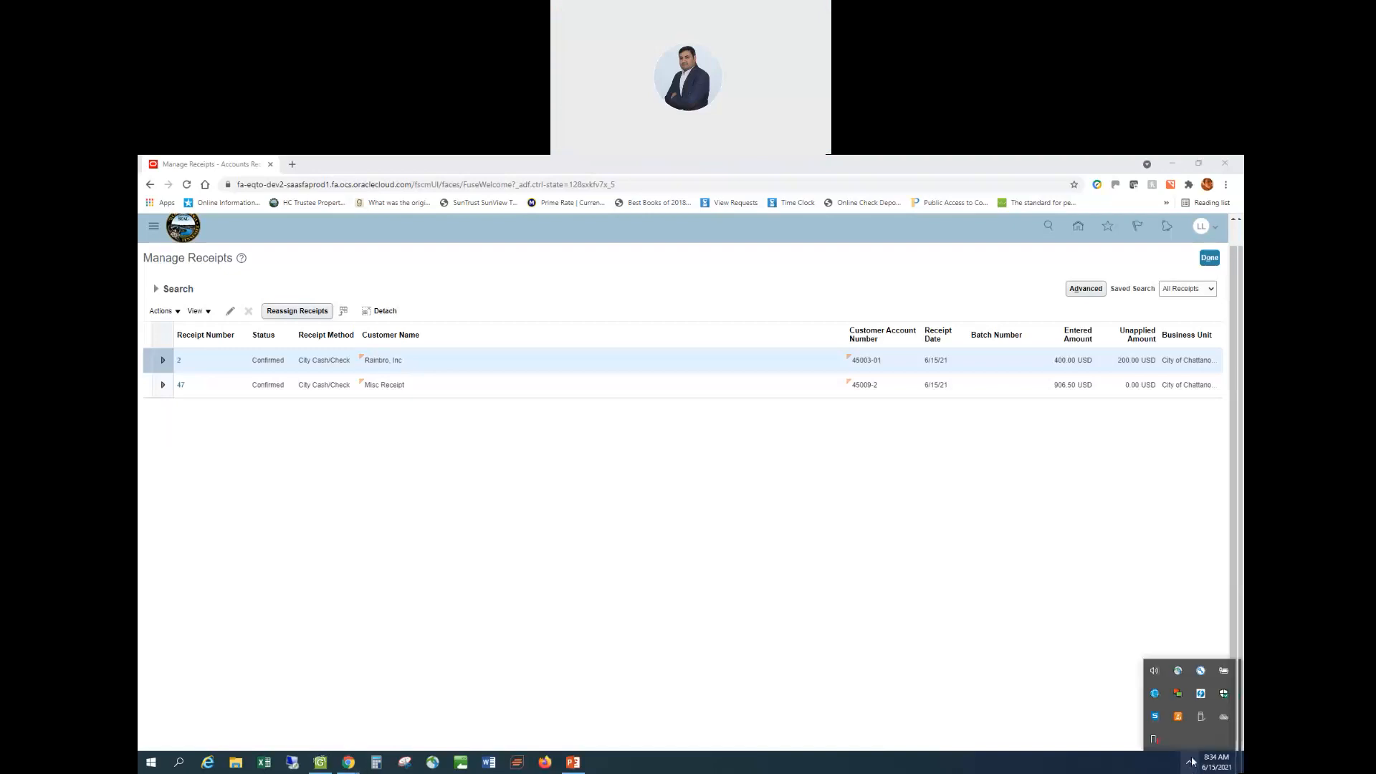
{"action": "left_click", "coordinate": [1155, 672]}
{"action": "left_click_drag", "start_coordinate": [1147, 736], "coordinate": [1163, 737]}
{"action": "left_click", "coordinate": [1063, 660]}
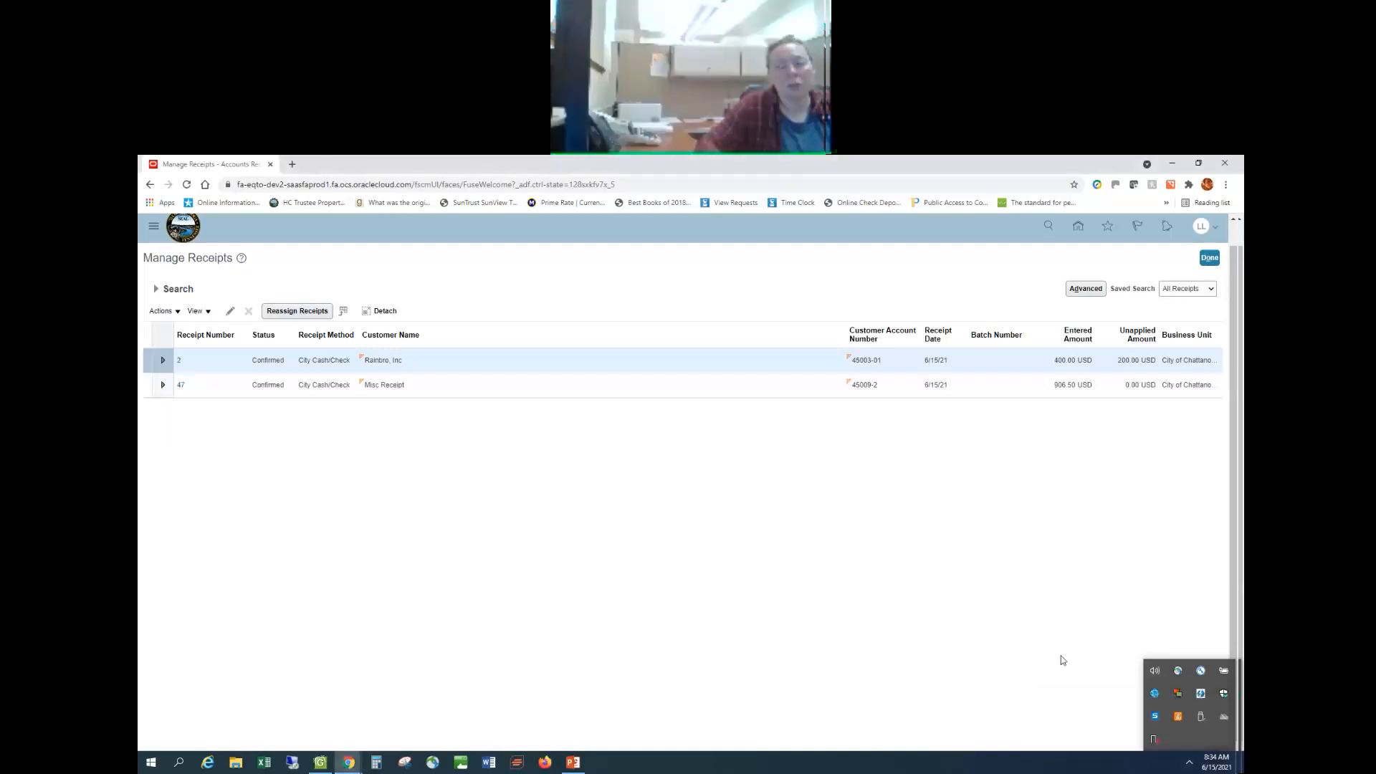
{"action": "left_click", "coordinate": [1063, 660]}
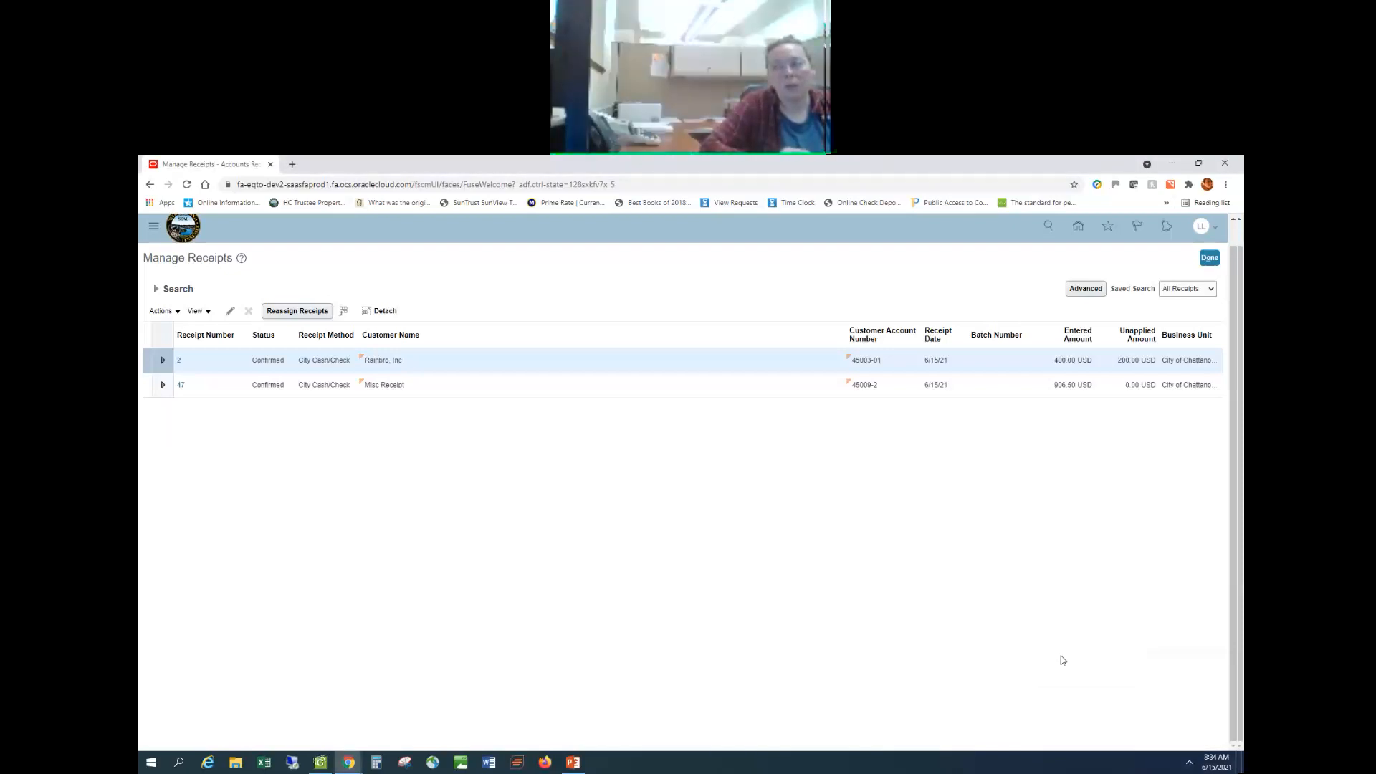
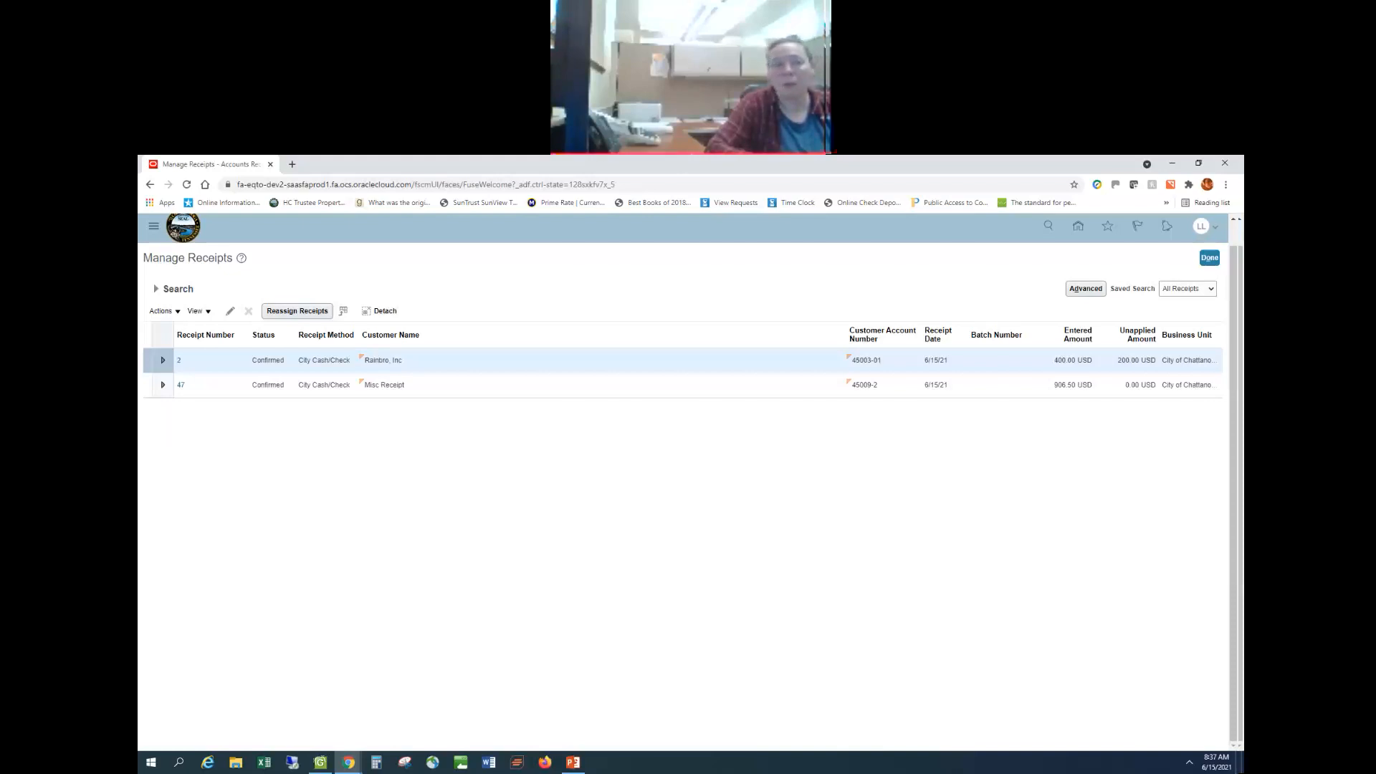
- Switch to the Oracle ERP Cloud Training session 2 presentation in PowerPoint and show its title slide with the trainer's contact details
{"action": "left_click", "coordinate": [321, 762]}
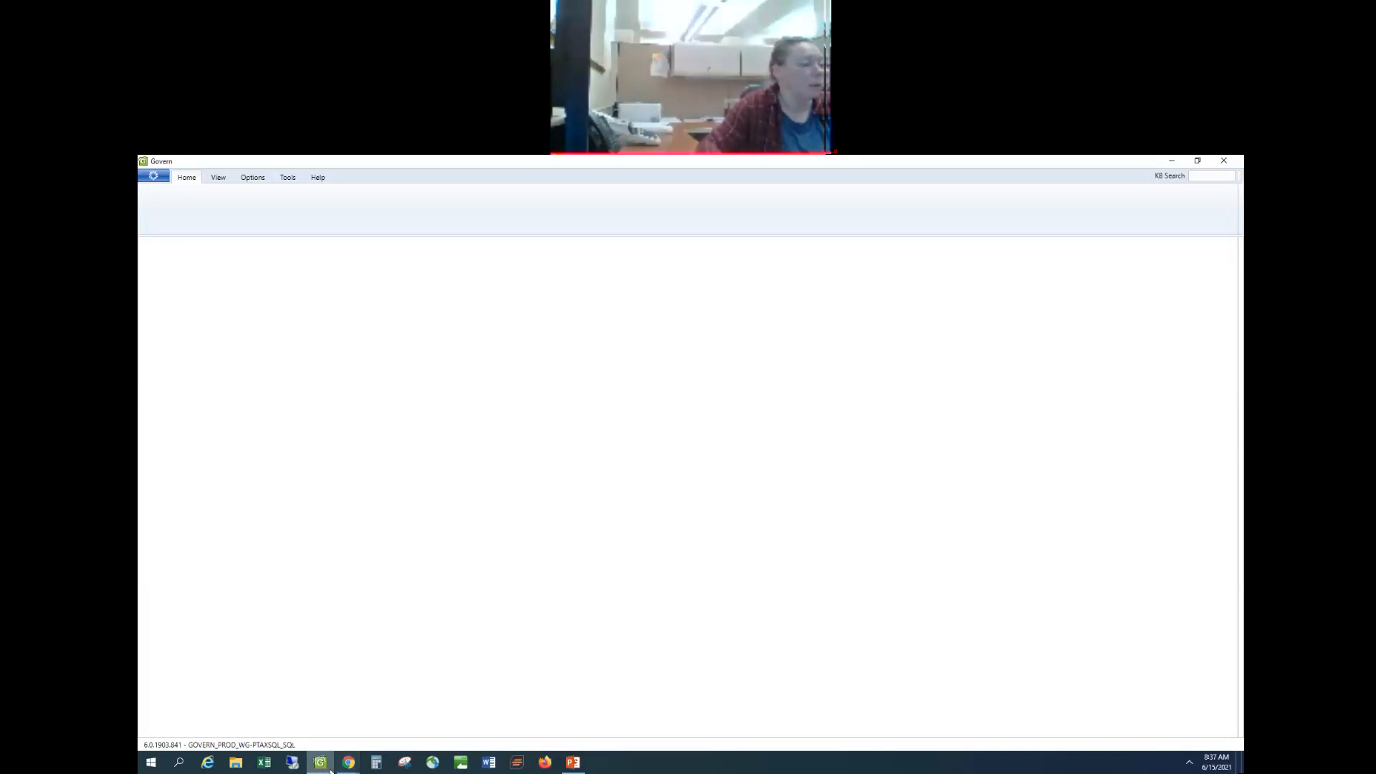
{"action": "left_click", "coordinate": [573, 762]}
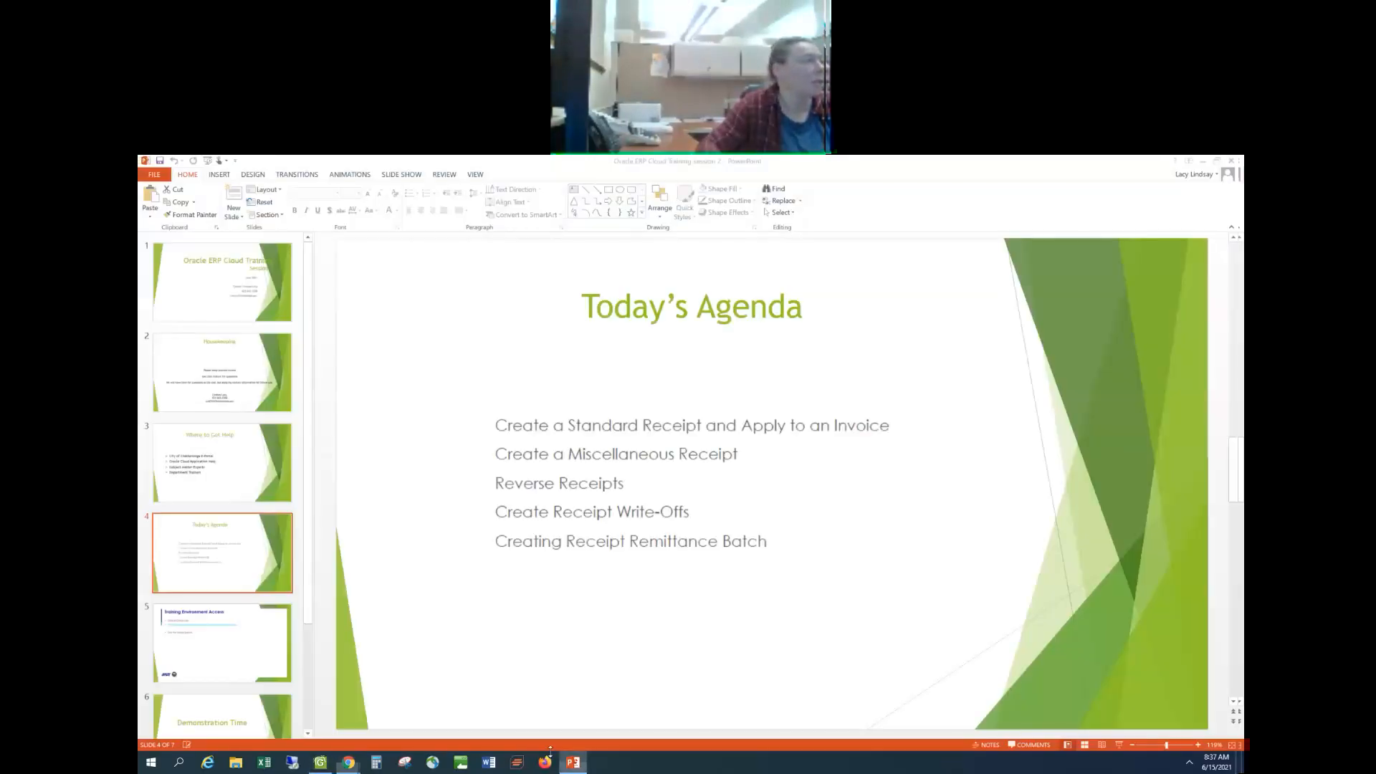
{"action": "left_click", "coordinate": [231, 309]}
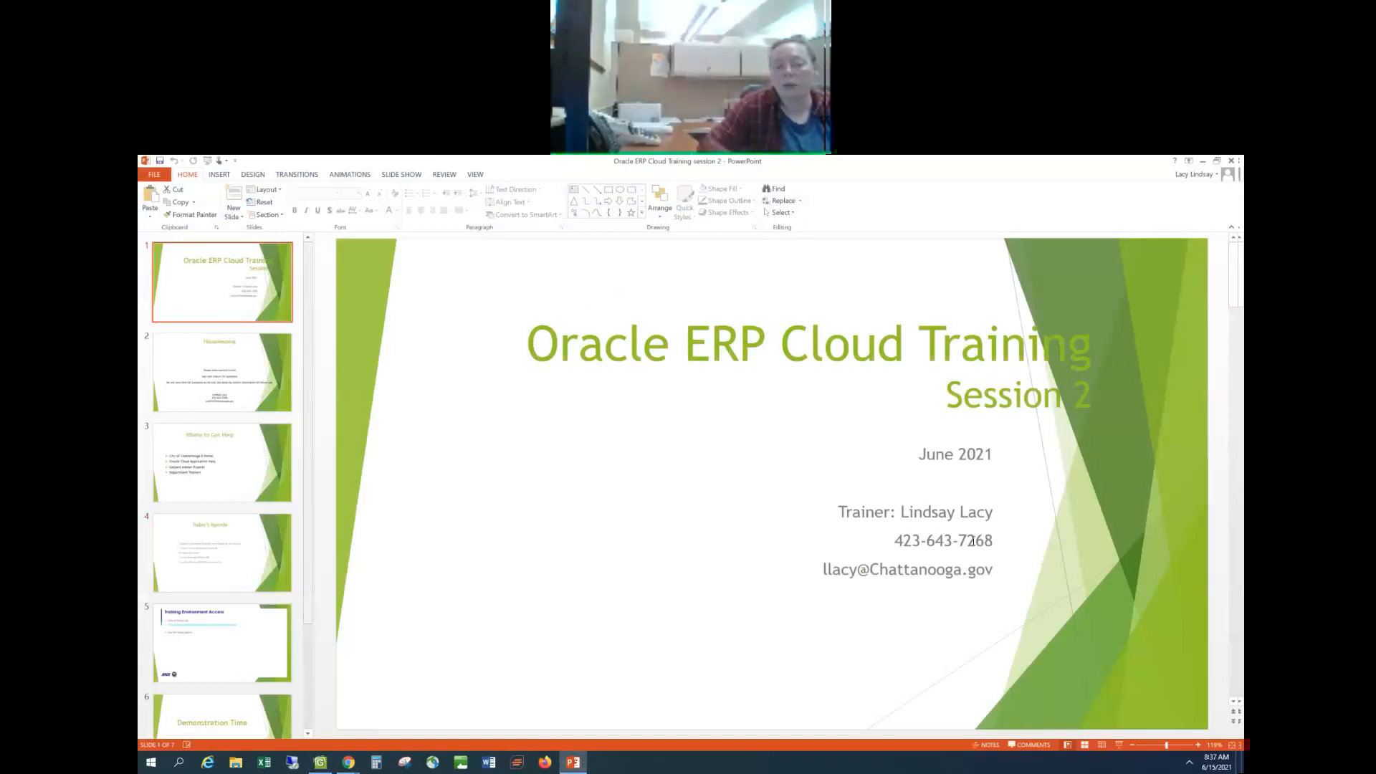